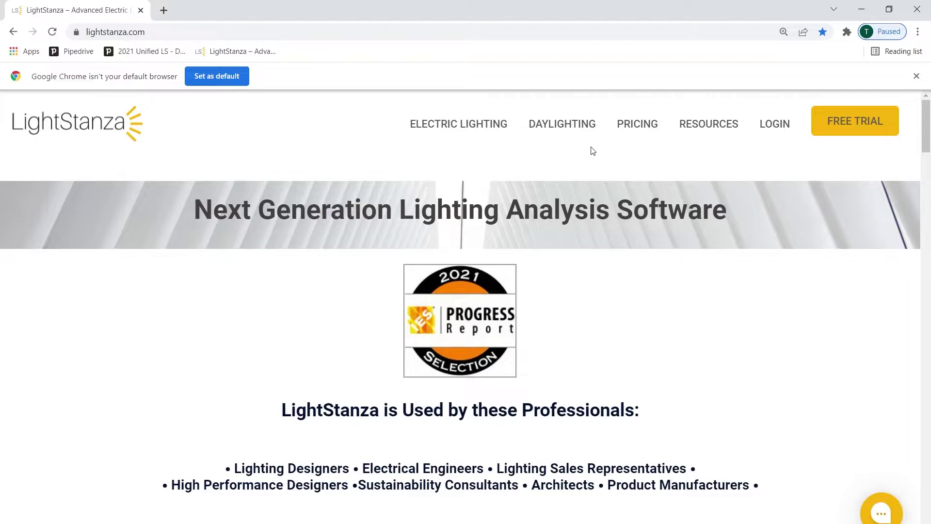
Step: Sign in to LightStanza with the saved credentials and create a new blank canvas design
click(770, 124)
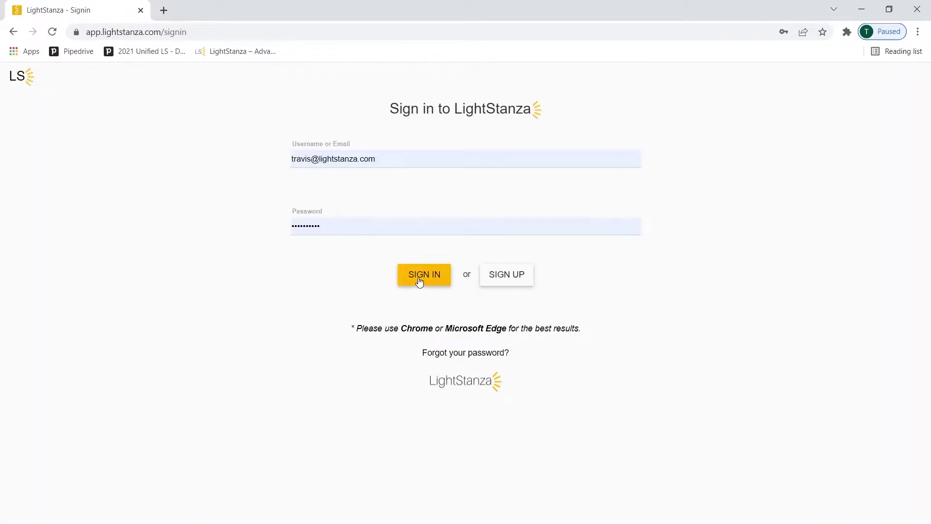
click(421, 279)
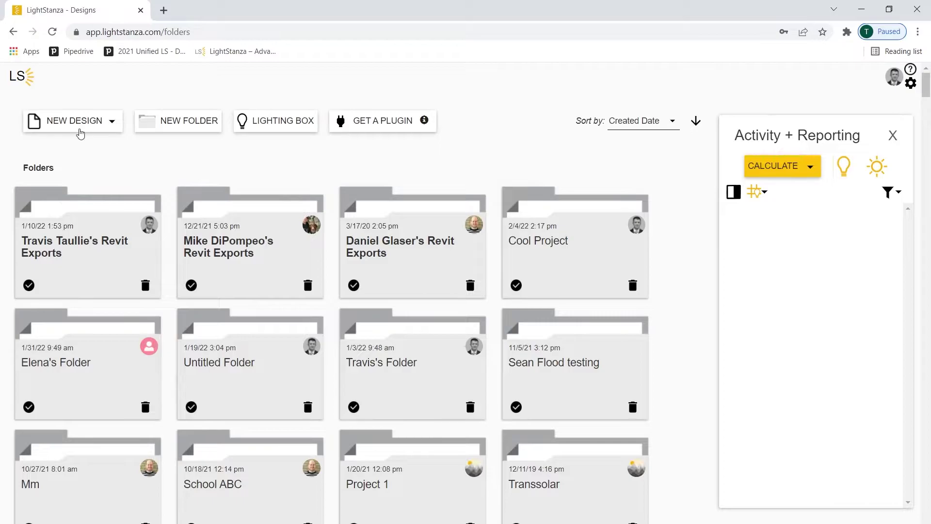
click(80, 127)
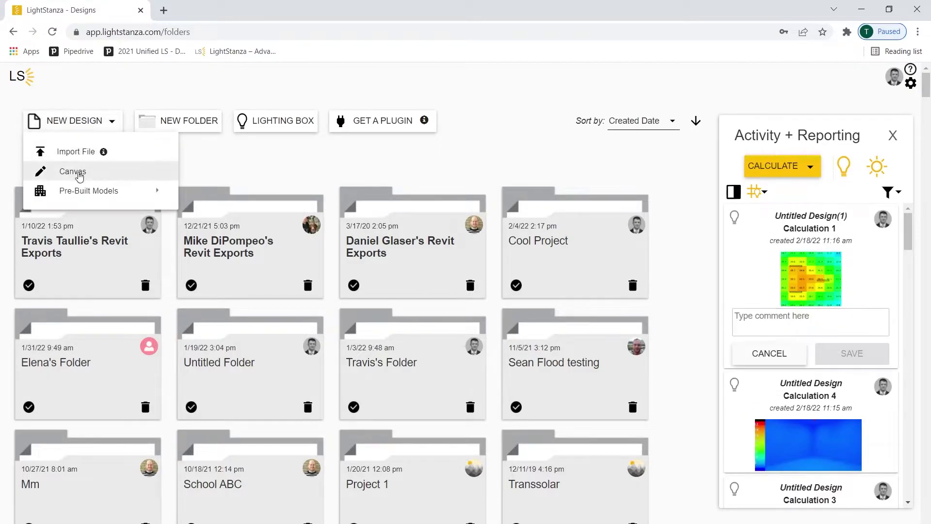
click(72, 172)
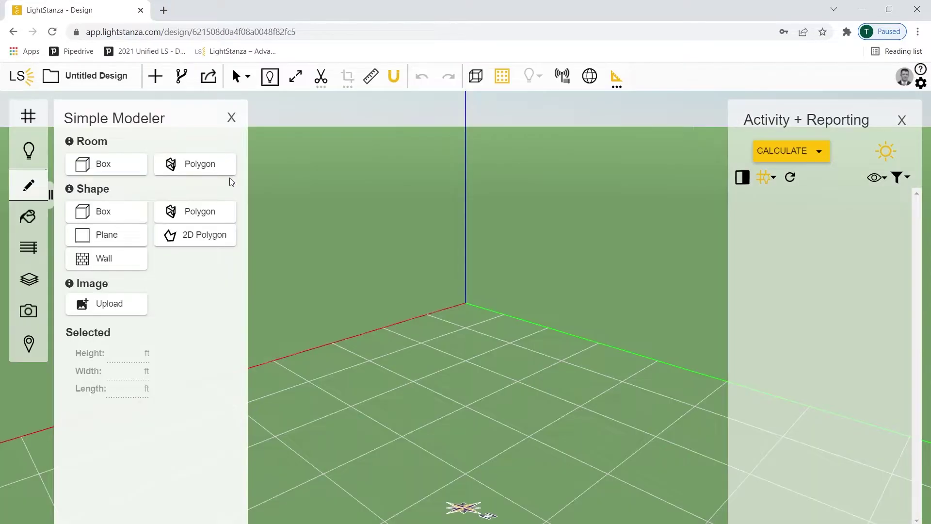
Step: Switch the design to the 2D plan view and import the msr-floor-plan image from the desktop
click(269, 77)
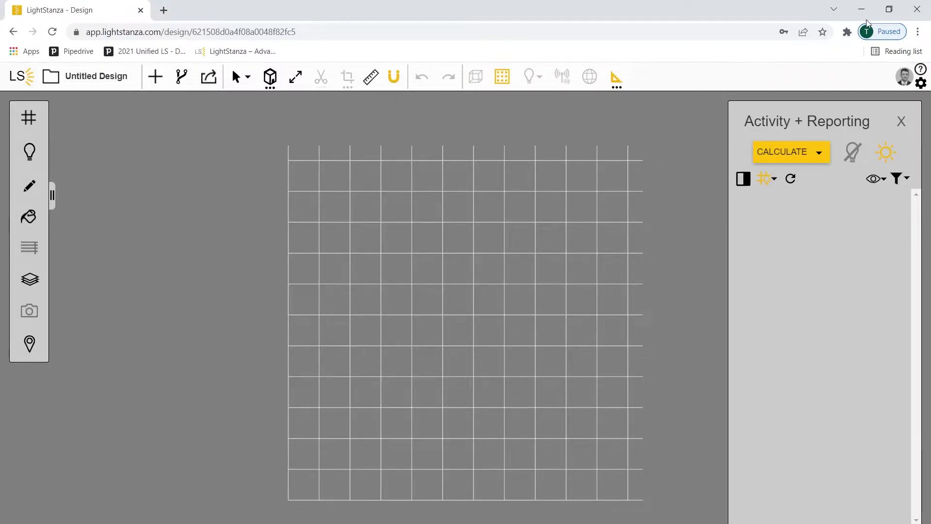
click(889, 9)
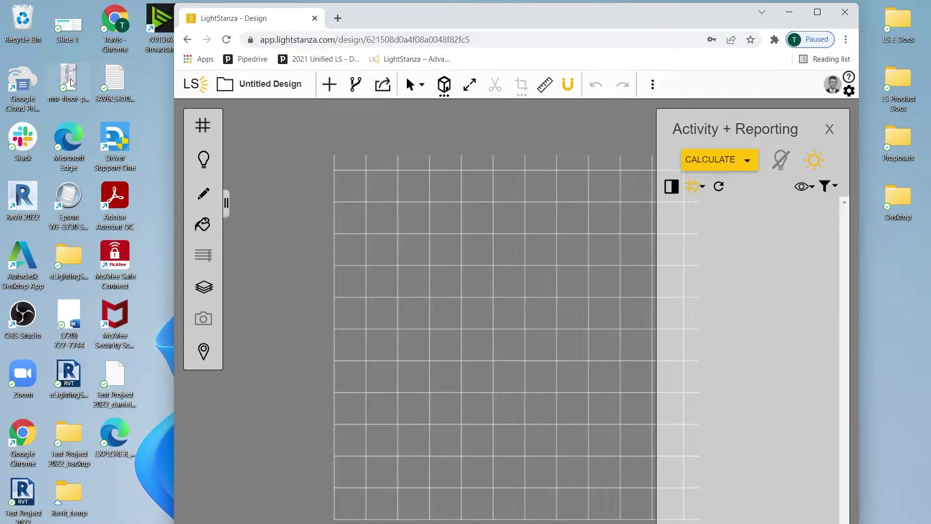
drag(64, 80, 523, 292)
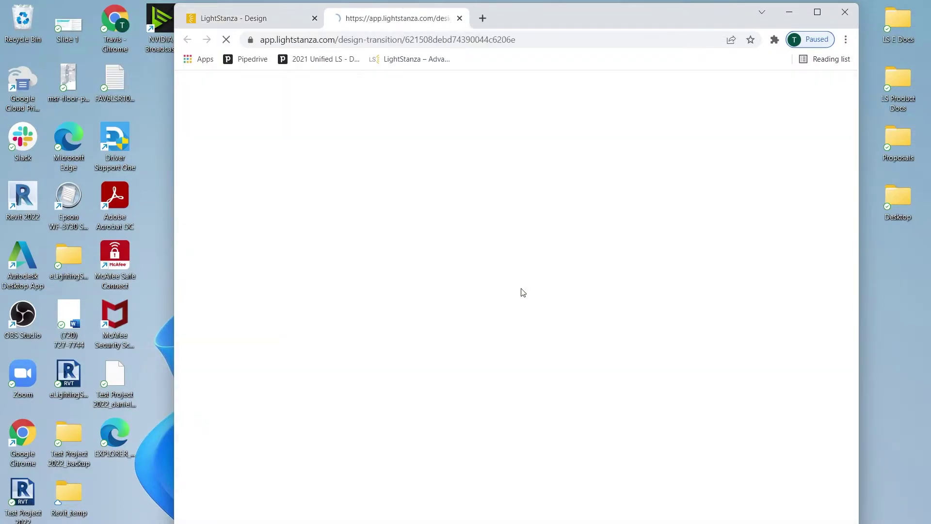
click(817, 15)
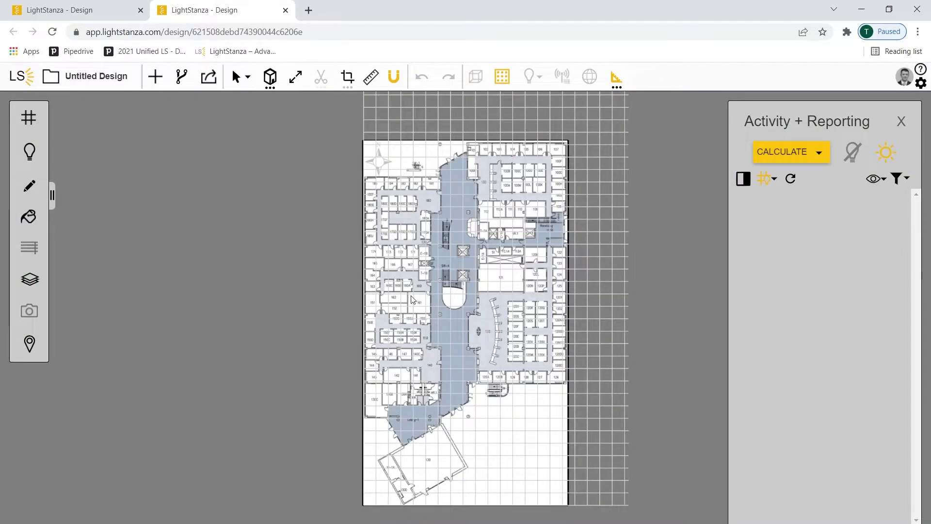
Step: Scale the floor plan image by measuring the door opening of room 161 and setting its reference dimension to 3 ft
scroll(415, 299, up, 5)
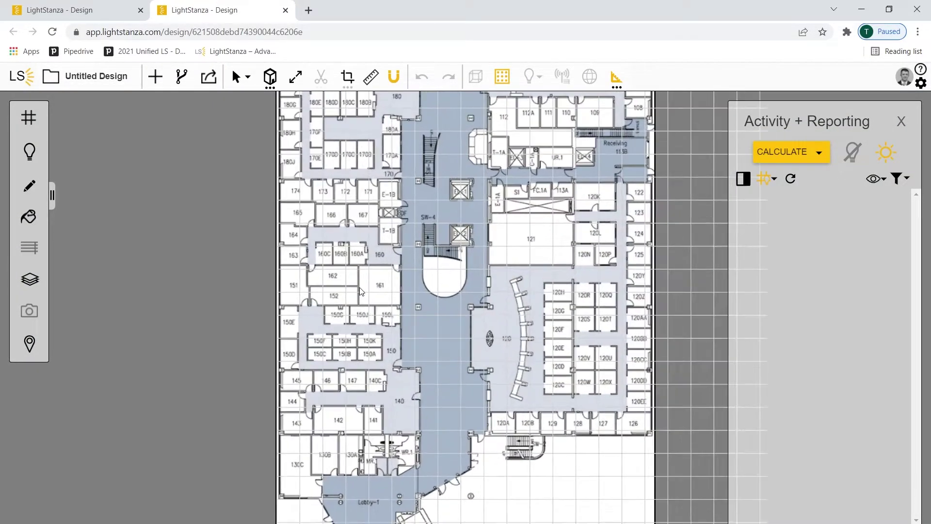
scroll(359, 289, up, 5)
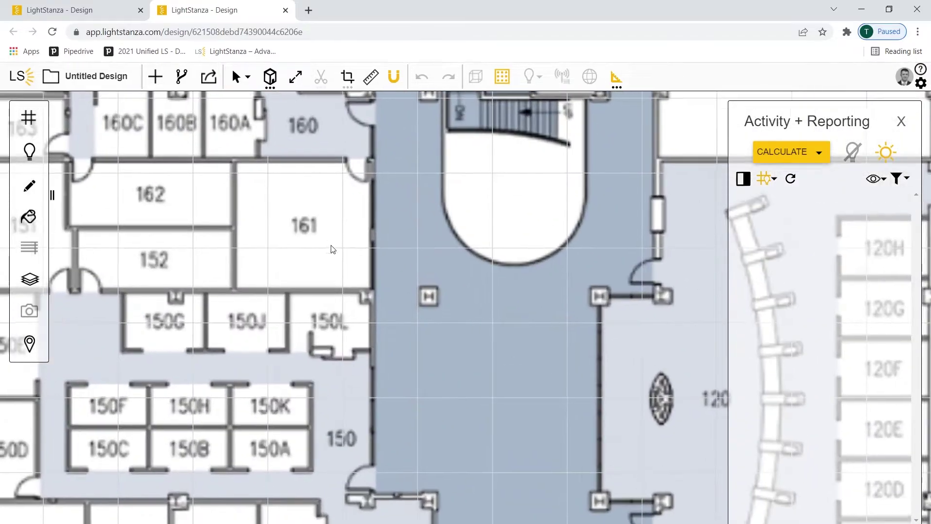
scroll(359, 241, up, 3)
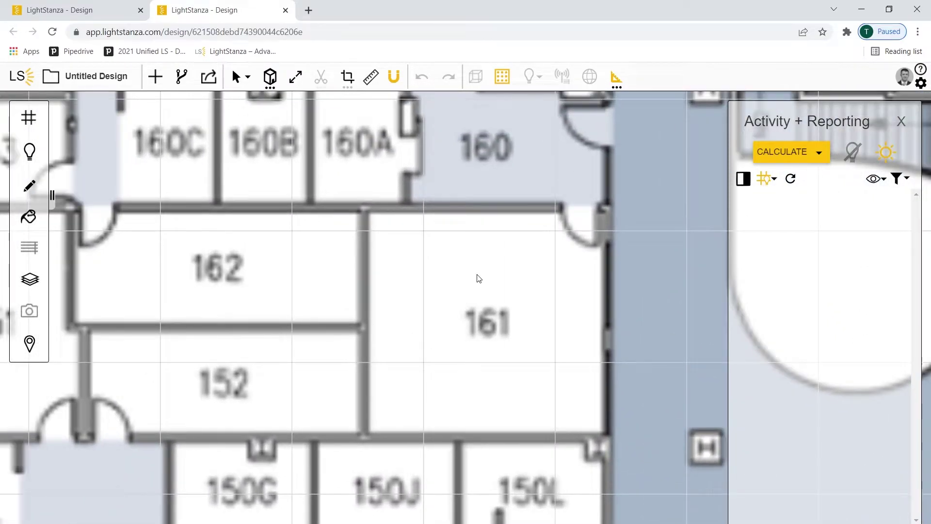
right_click(476, 275)
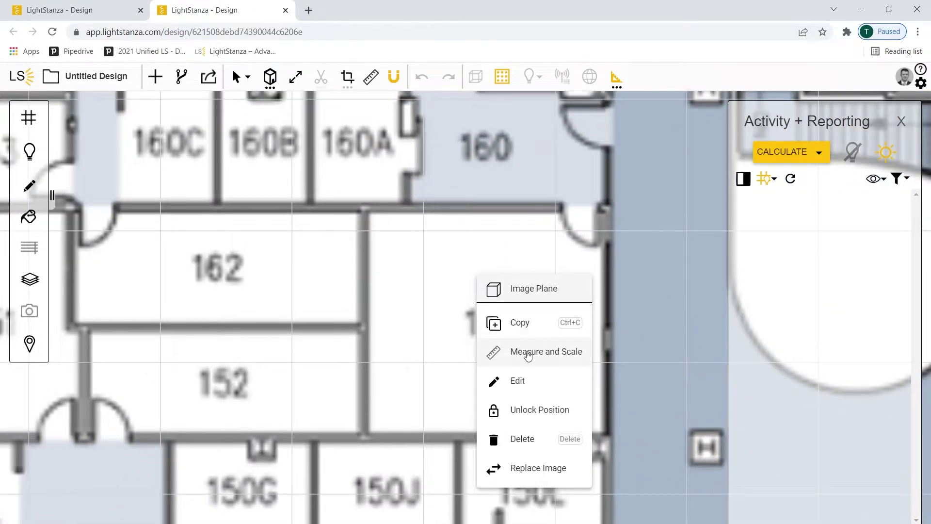
click(529, 353)
click(561, 208)
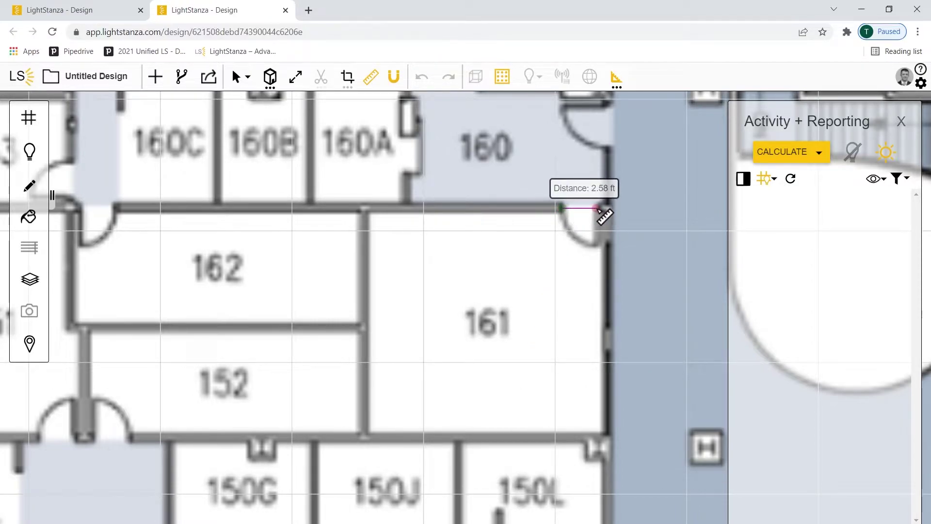
click(598, 209)
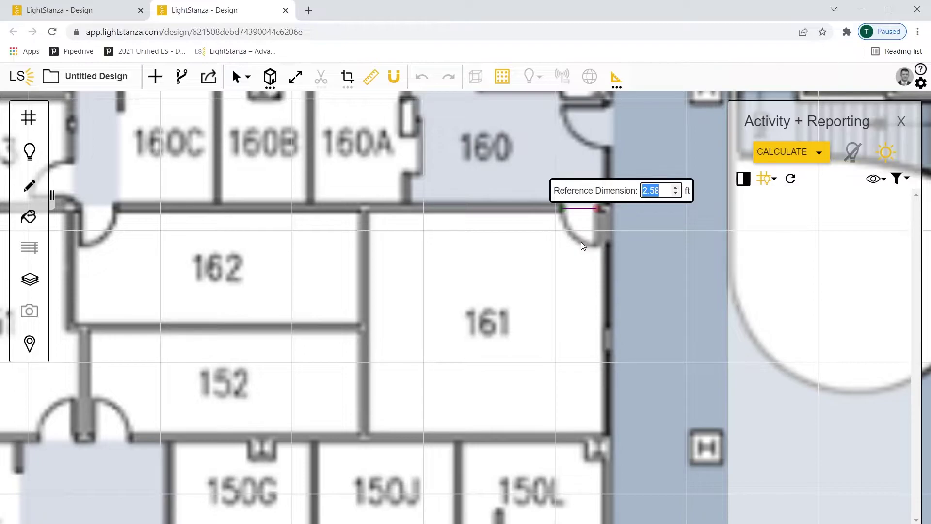
text(3)
key(Return)
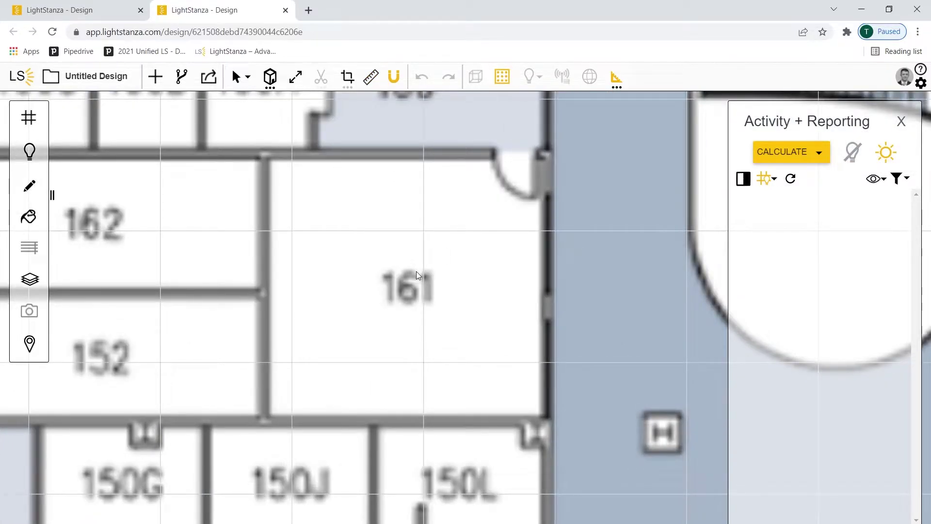
Step: Draw a box room over room 161 on the floor plan, about 20 ft by 19 ft
middle_drag(391, 272, 478, 268)
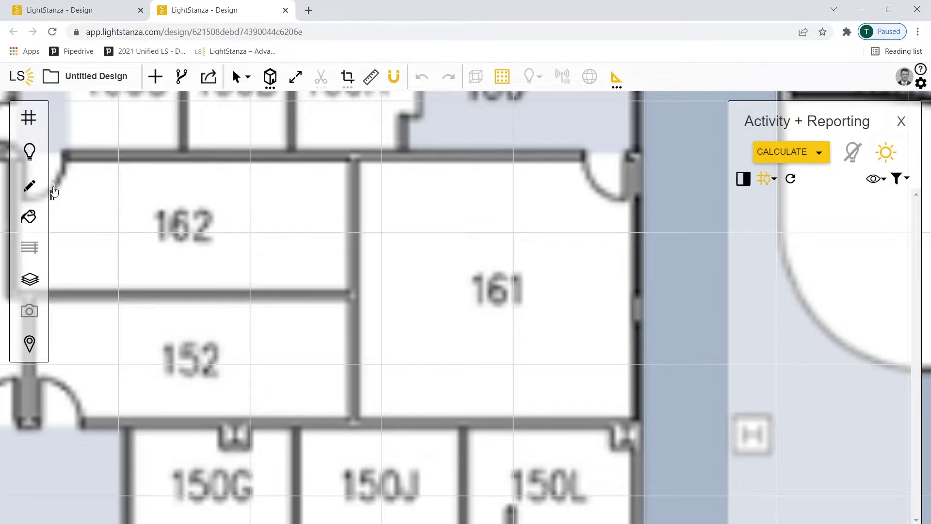
click(30, 187)
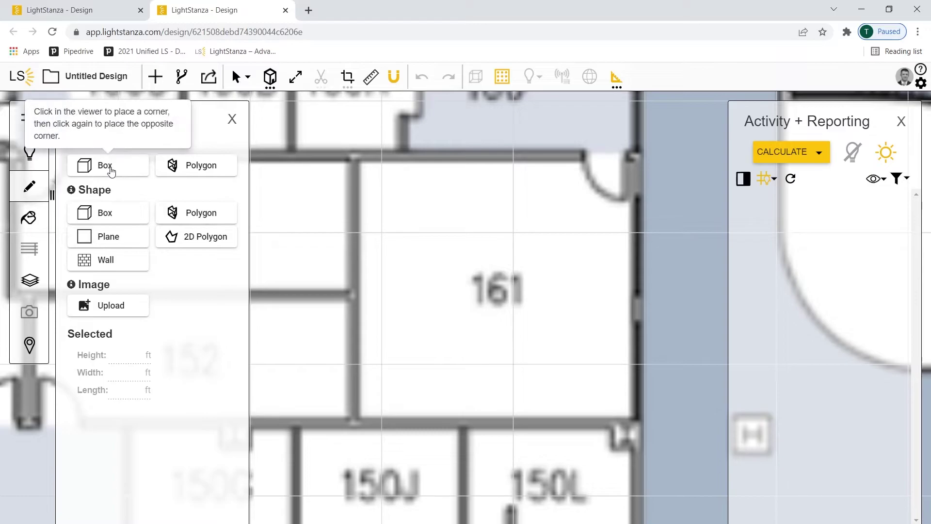
click(108, 165)
click(359, 160)
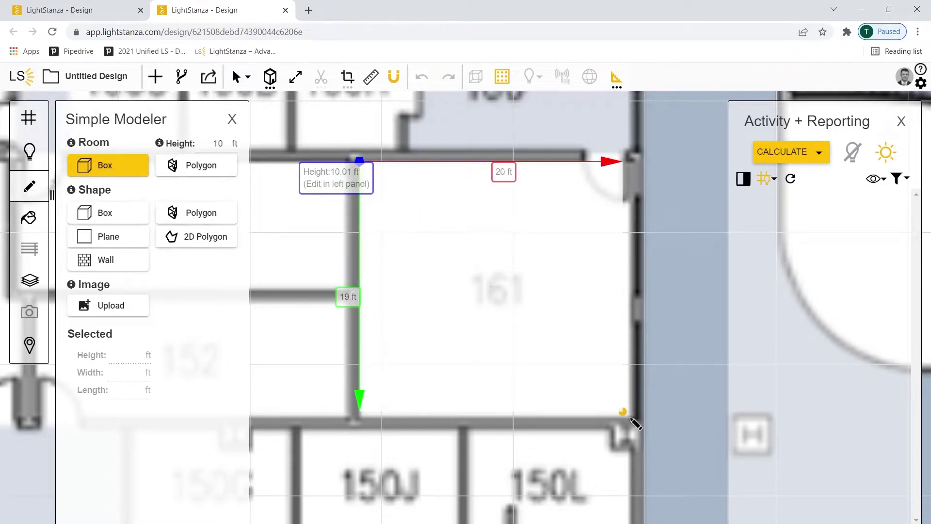
click(629, 418)
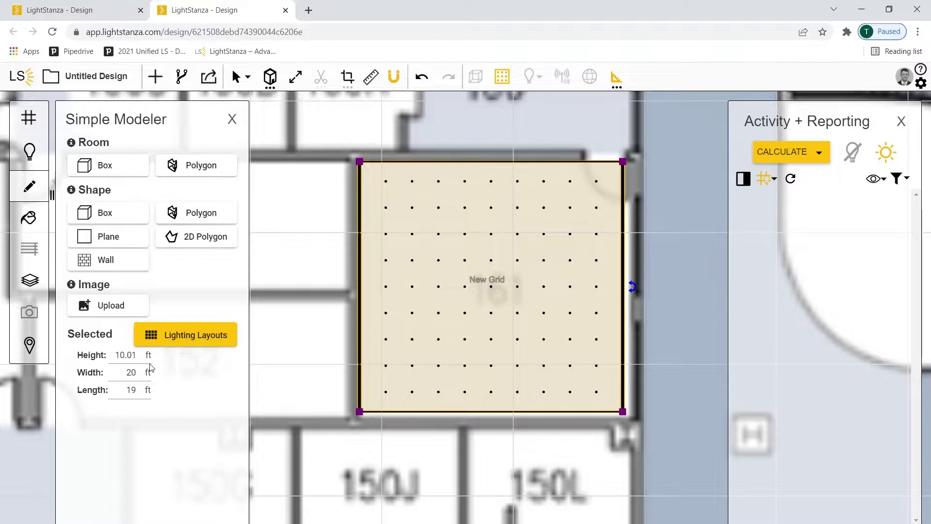
Step: Set the height of the box room over room 161 to 12 ft
drag(115, 354, 139, 360)
key(Return)
text(12)
key(Return)
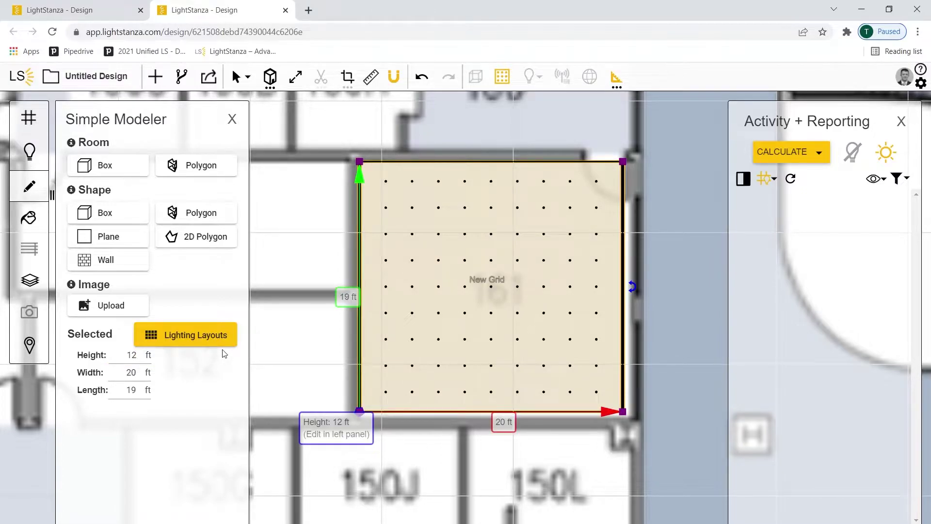
click(670, 266)
Step: Edit the room's illuminance grid to a height of 3.0 ft and a point spacing of 3 ft
click(538, 278)
right_click(526, 277)
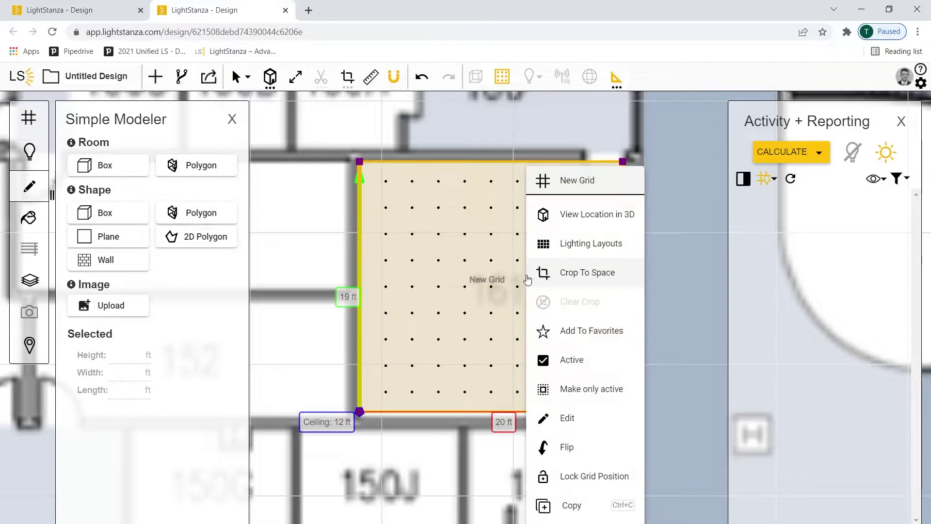
click(566, 418)
drag(190, 344, 152, 347)
text(3.0)
key(Tab)
text(3)
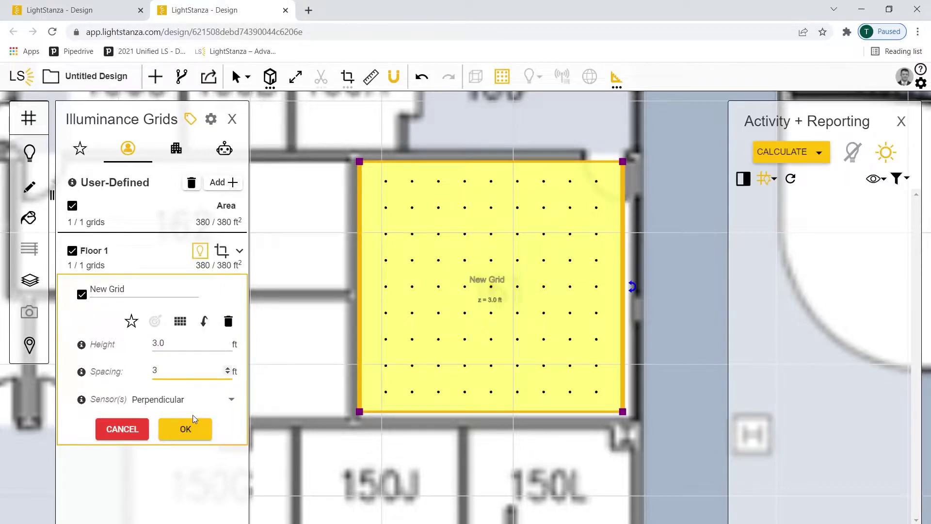
click(185, 429)
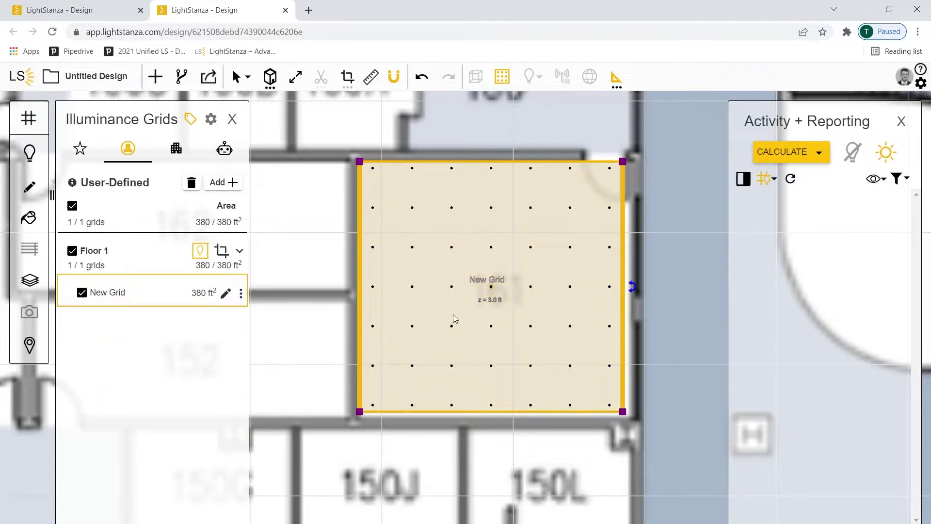
click(653, 308)
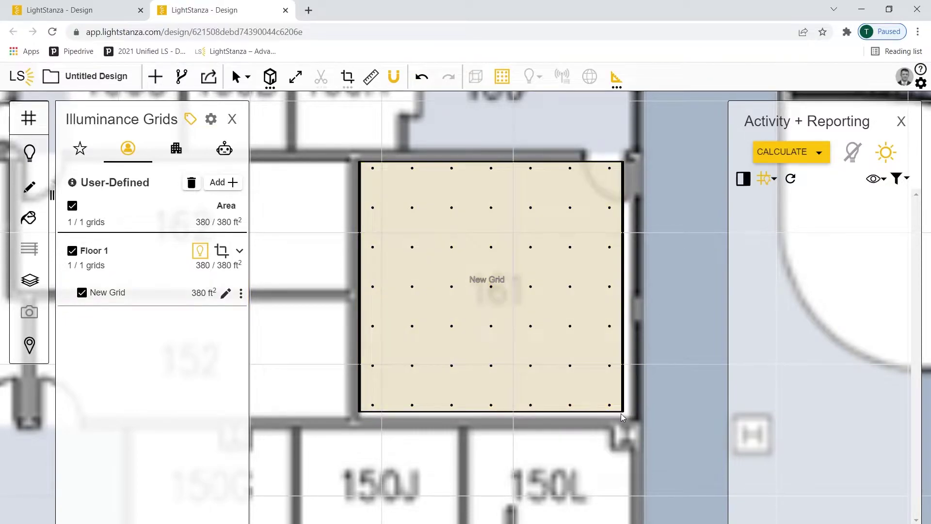
Step: Stretch the box room from its lower-right corner to 21 ft wide to match room 161's outer wall
click(623, 412)
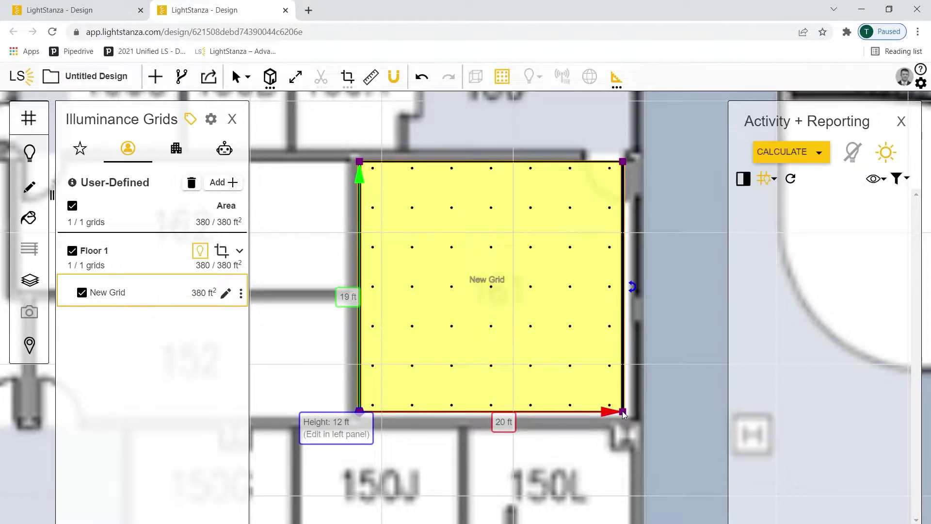
mouse_move(623, 412)
mouse_down()
mouse_move(619, 404)
mouse_move(447, 388)
mouse_move(469, 429)
mouse_move(612, 418)
mouse_move(634, 426)
mouse_move(630, 416)
mouse_up()
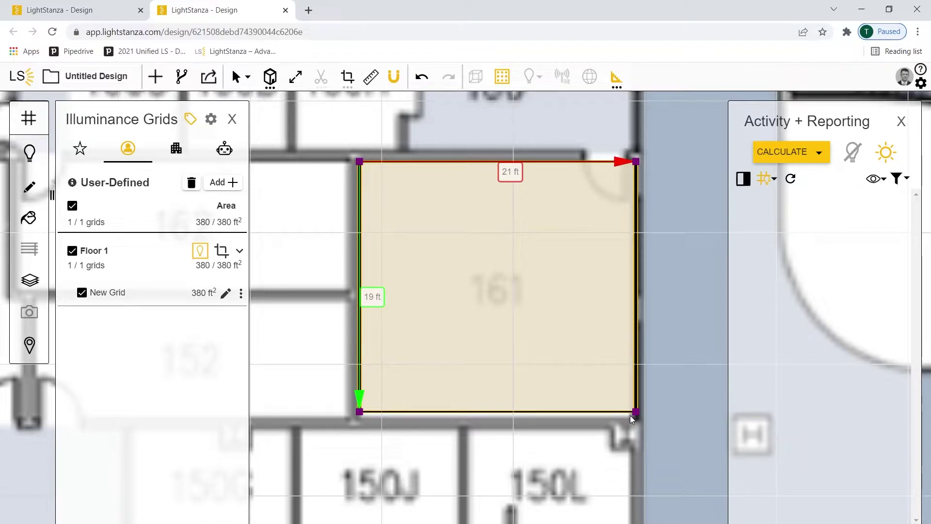
click(563, 385)
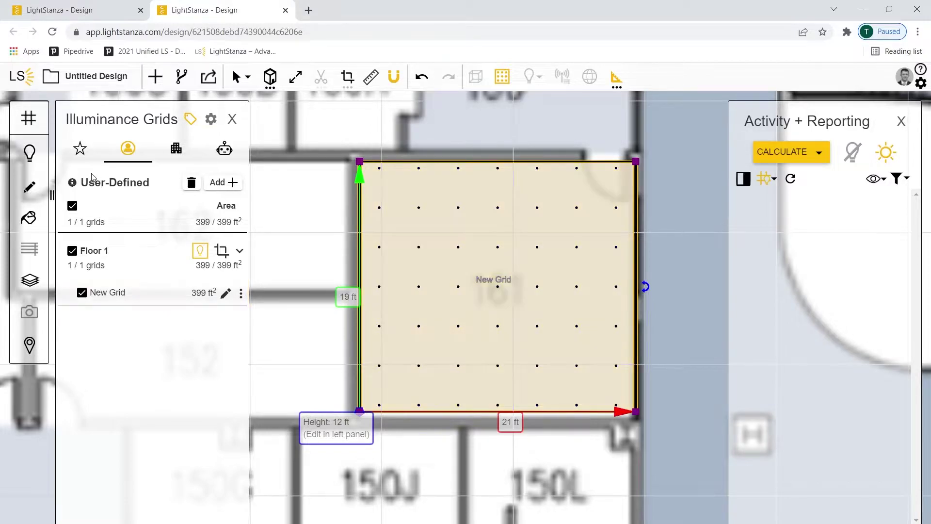
Step: Import the FAV6LSR1000LF35K.ies file from the desktop as a new lighting family
click(30, 153)
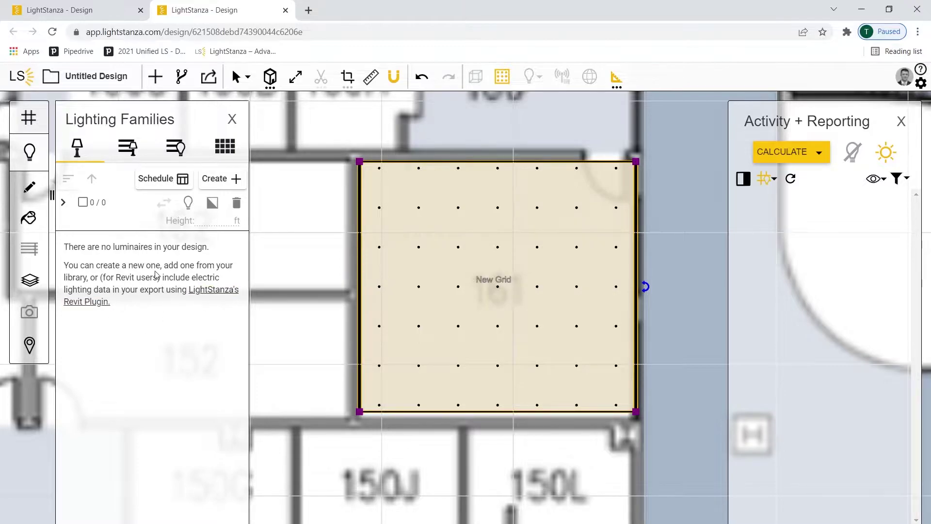
click(889, 8)
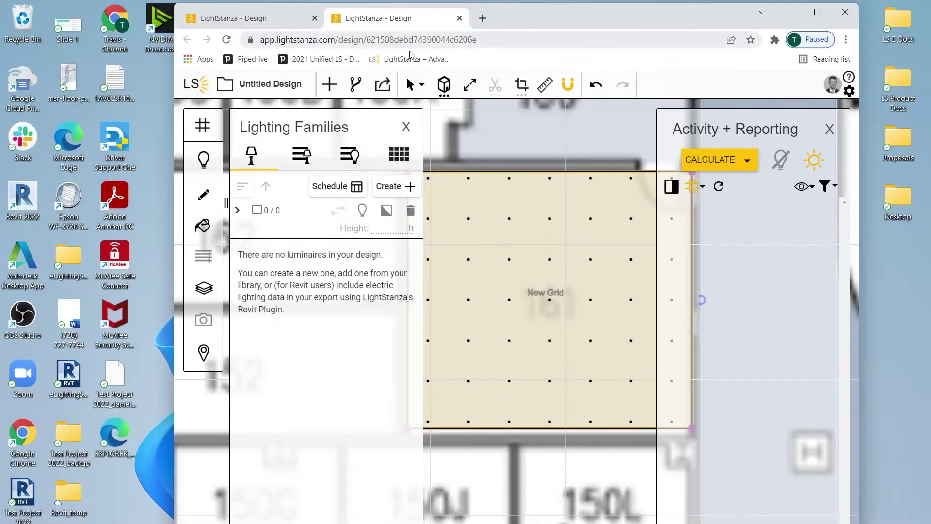
drag(115, 81, 558, 260)
click(819, 14)
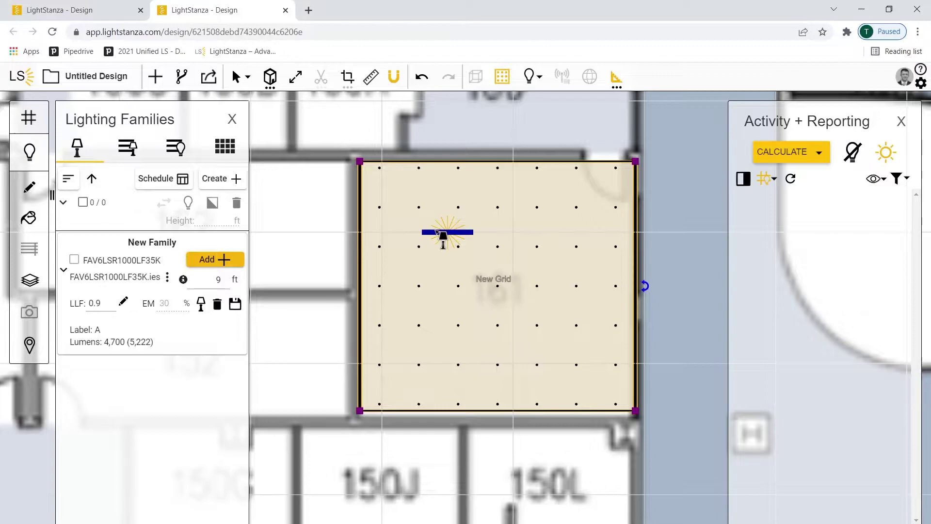
Step: Set the FAV6LSR1000LF35K mounting height to 11.99 ft and place four luminaires in a two-by-two layout in room 161
double_click(218, 280)
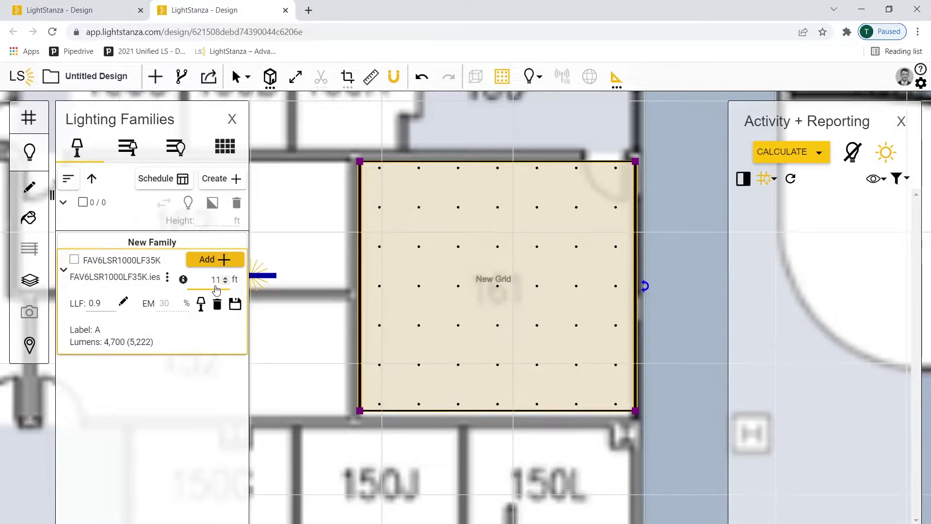
text(99)
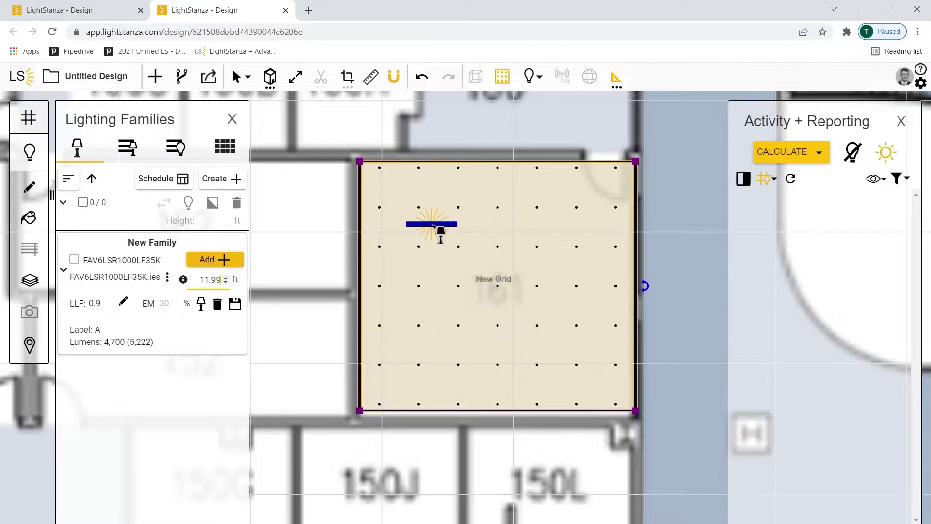
click(430, 224)
click(435, 353)
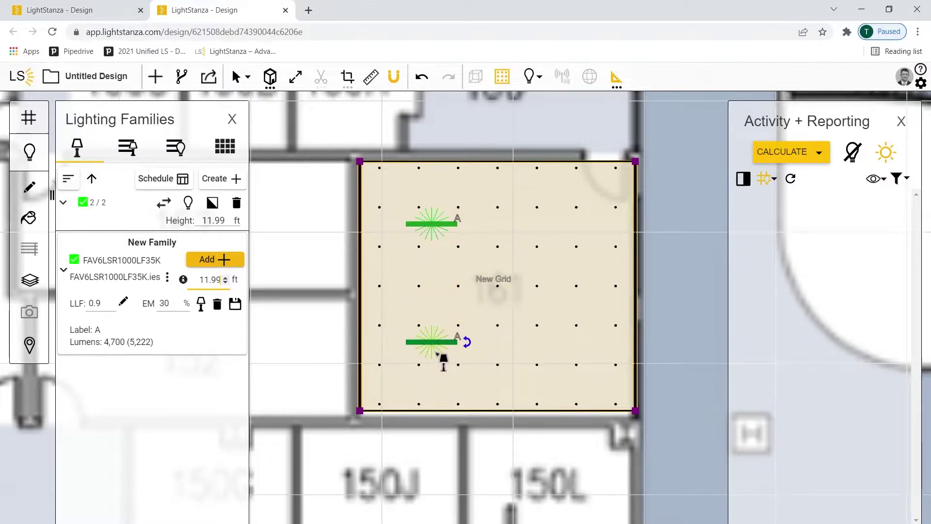
click(565, 349)
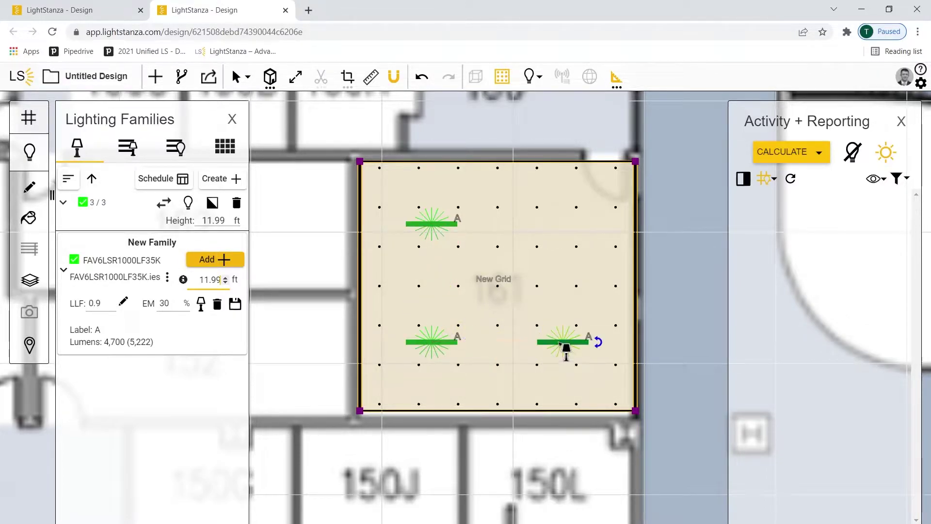
click(563, 225)
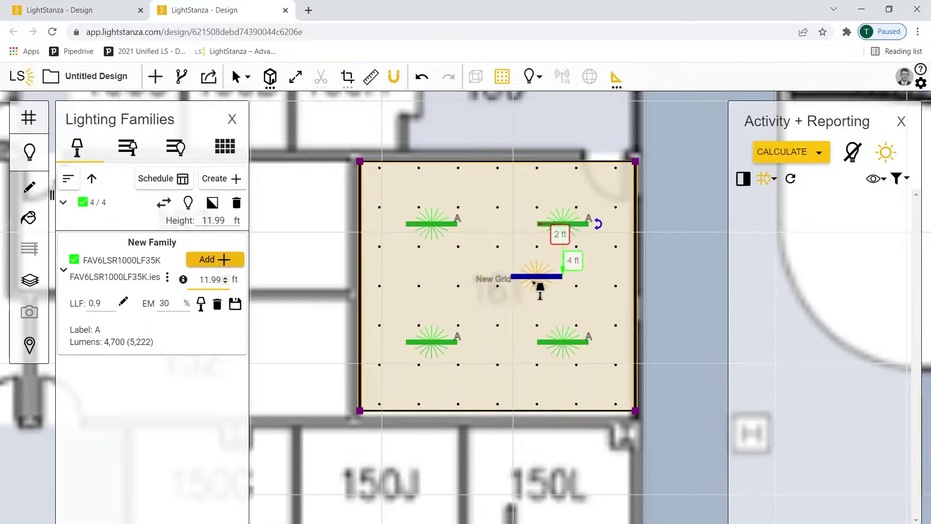
Step: Finish placing luminaires, expand the FAV6LSR1000LF35K family details, and mark room 161's upper-right luminaire as emergency (EM)
key(Escape)
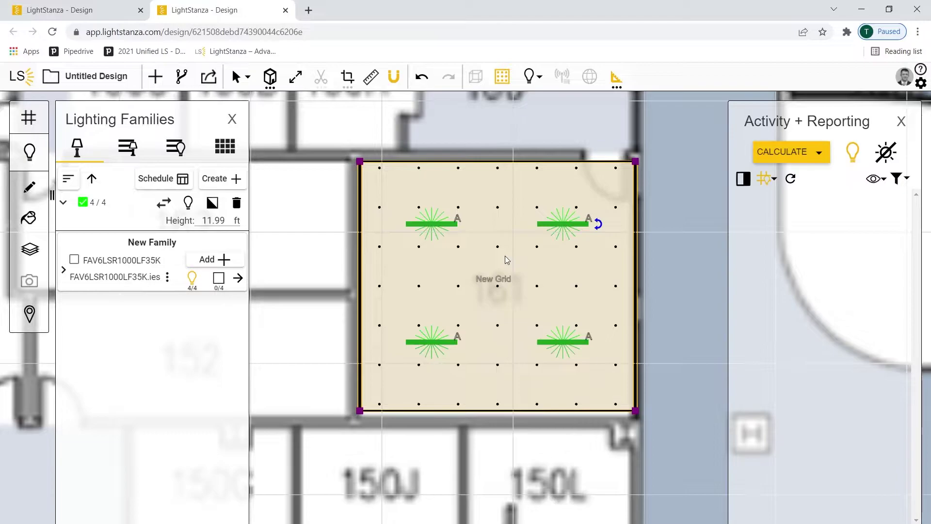
key(Escape)
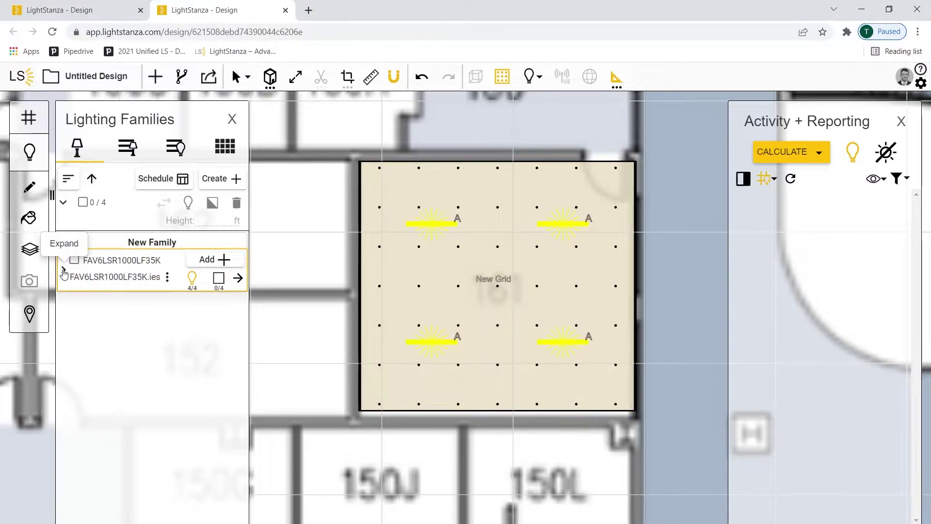
click(64, 270)
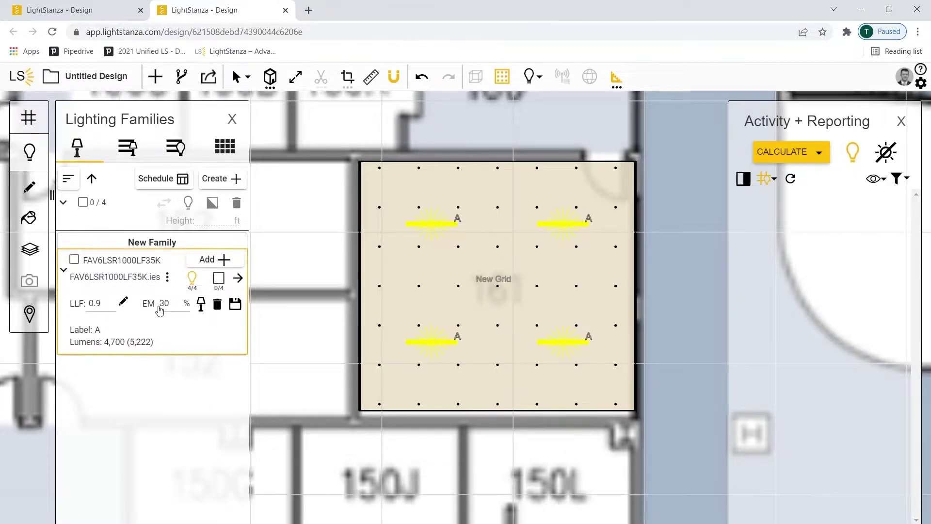
click(566, 224)
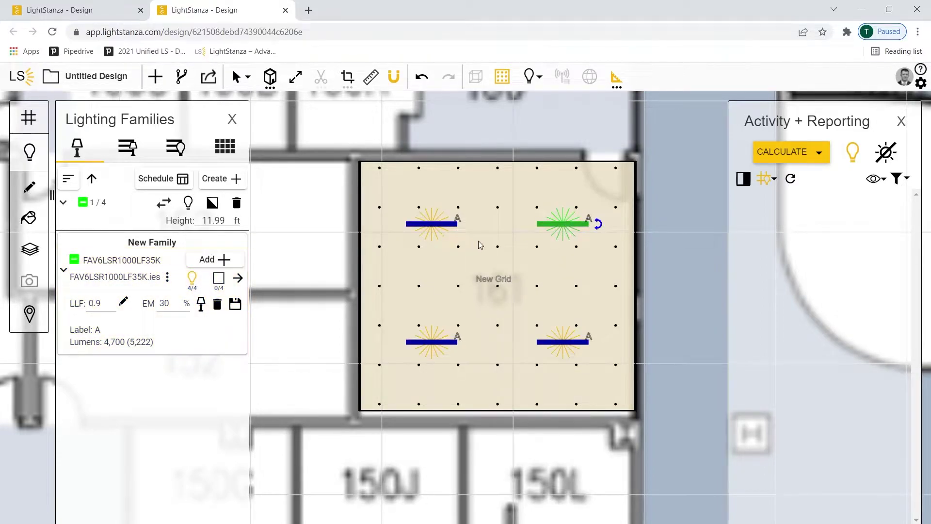
right_click(562, 225)
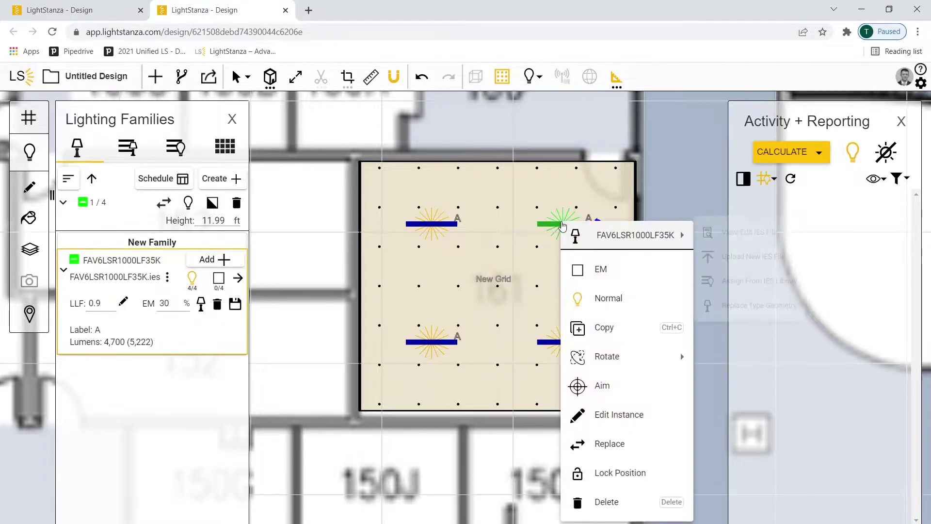
click(601, 269)
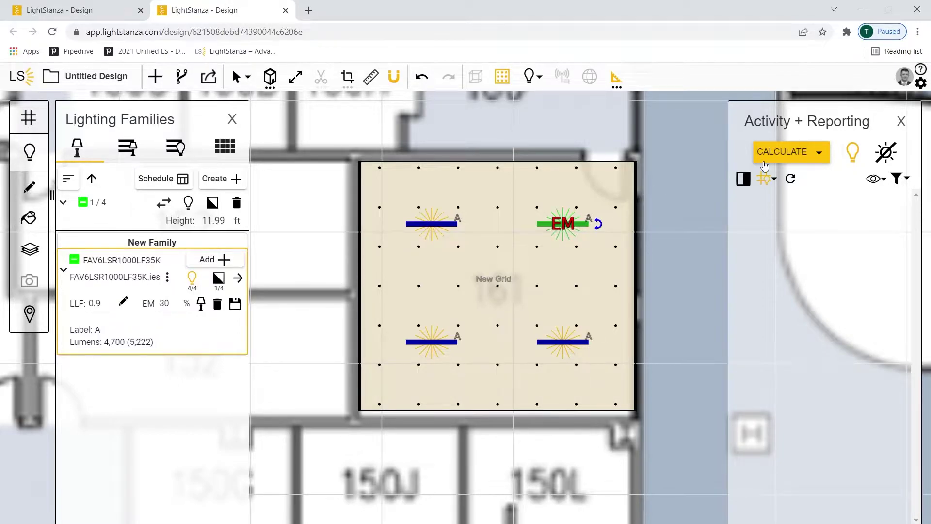
Step: Start a grid illuminance calculation in Normal luminaire mode with the default settings
click(792, 156)
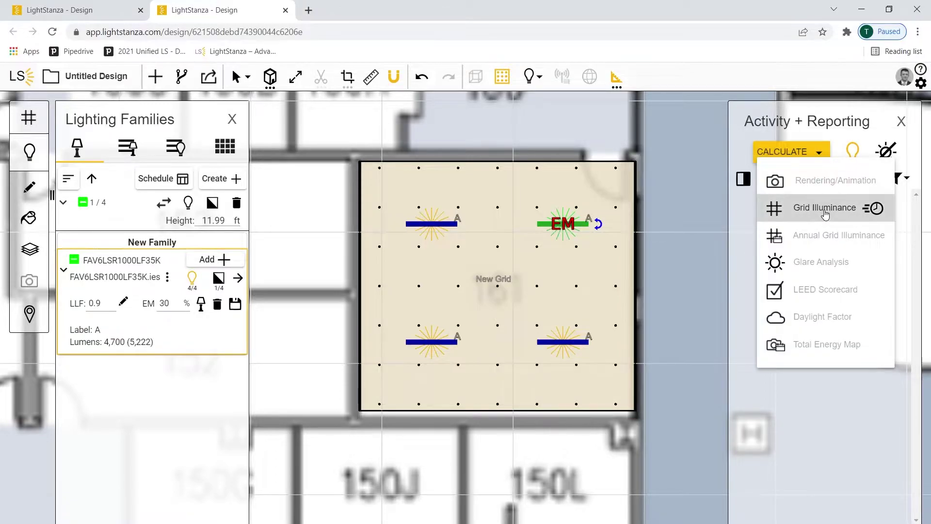
click(825, 210)
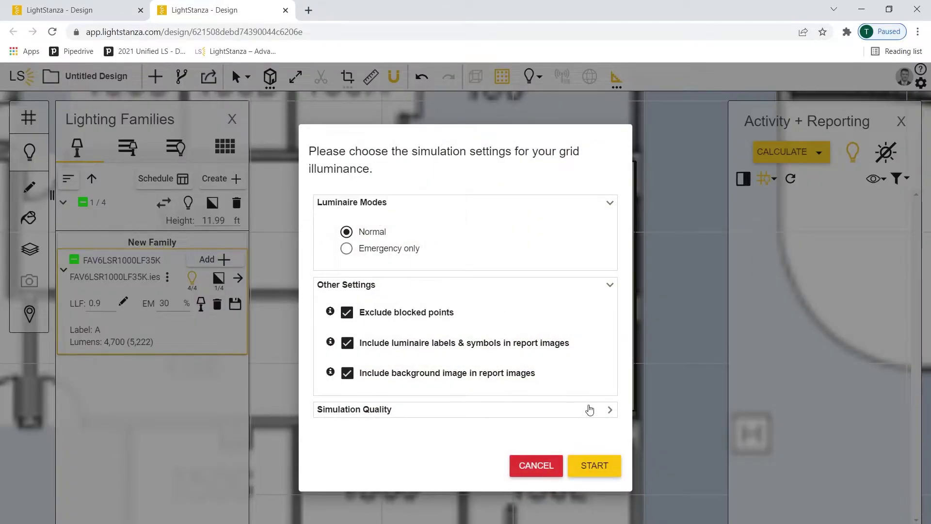
click(595, 466)
Step: Start a second grid illuminance calculation with the luminaire mode set to Emergency only
click(788, 153)
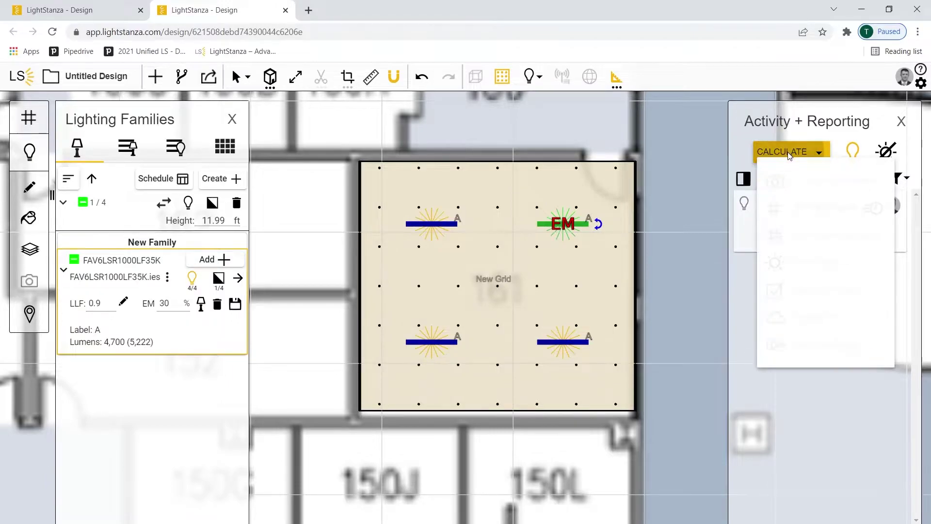
click(824, 209)
click(379, 253)
click(595, 464)
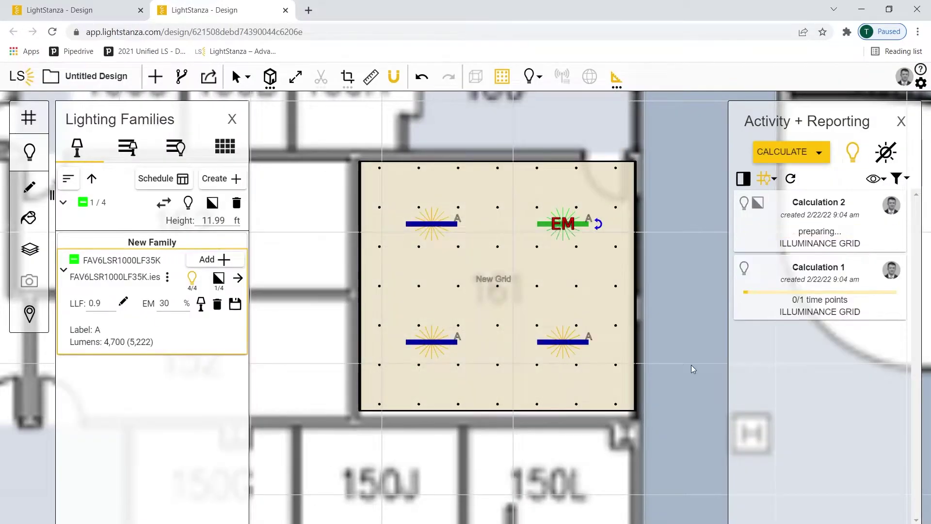
Step: Open a 3D interior view from room 161's lower-left corner and start a standard rendering of it
click(684, 347)
click(365, 407)
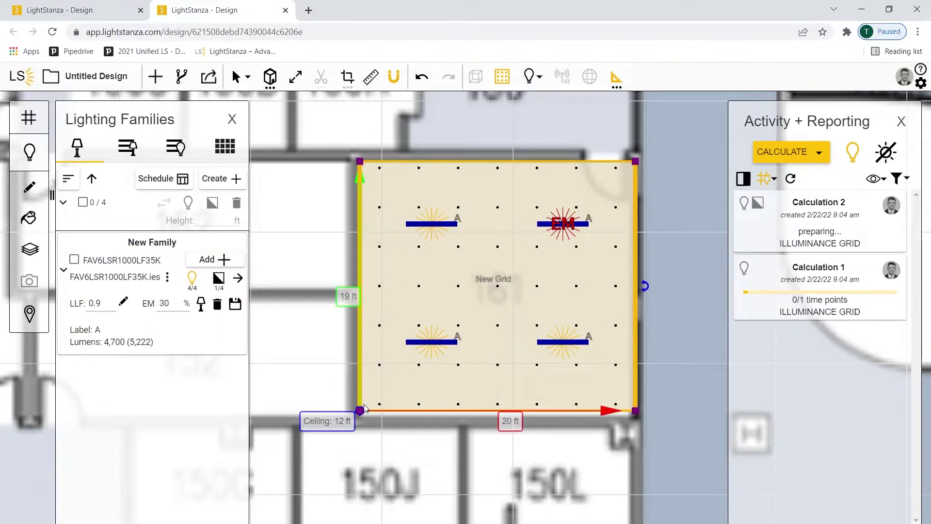
right_click(365, 406)
click(420, 112)
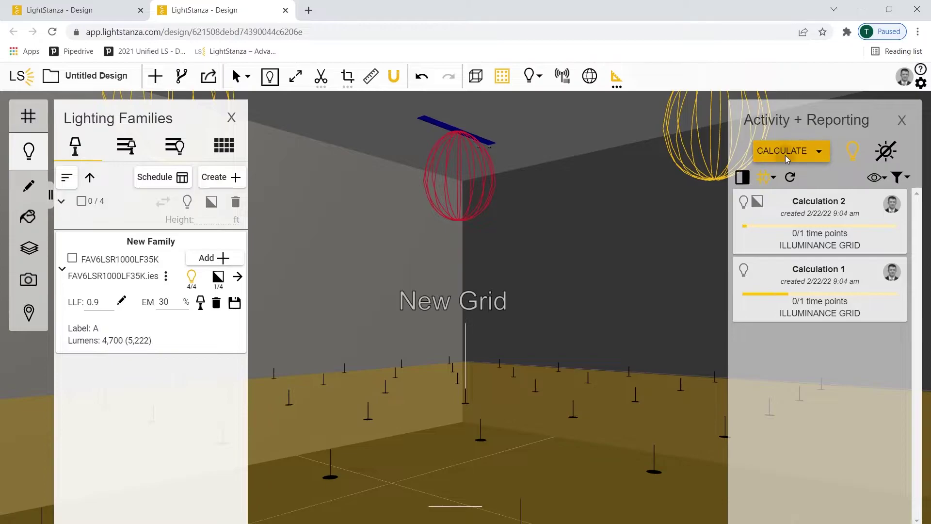
click(819, 150)
click(800, 177)
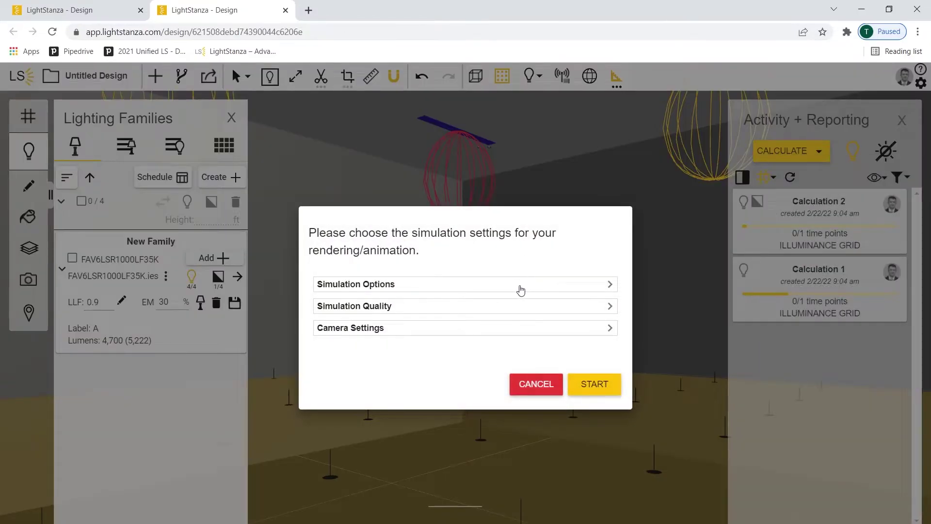
click(520, 286)
click(595, 413)
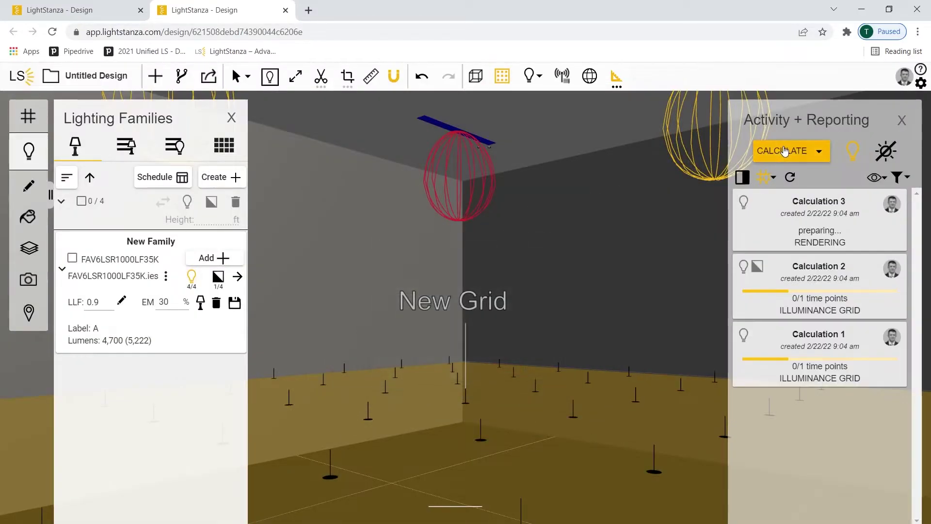
Step: Start another rendering of the same interior view, as a false-color image
click(819, 151)
click(800, 177)
click(551, 298)
click(595, 413)
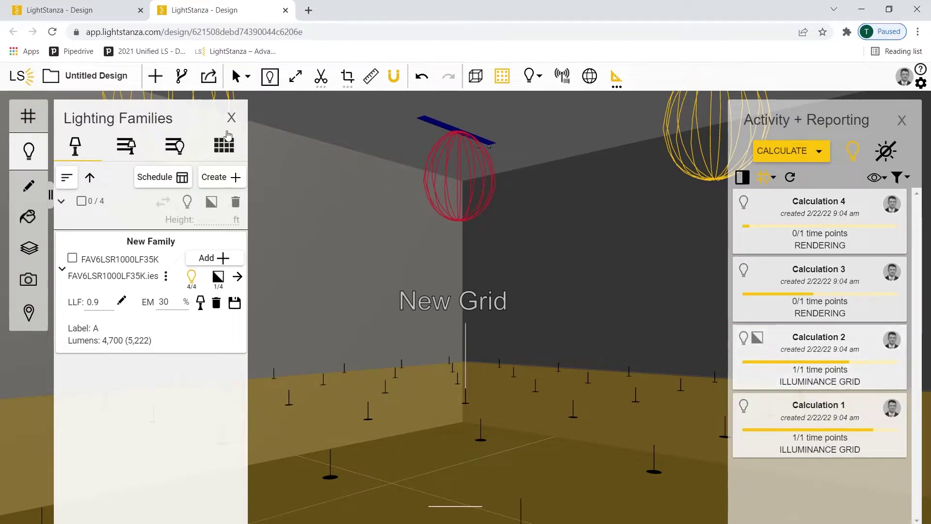
Step: Return to the lighting plan and make a copy of the design from its current state
click(269, 78)
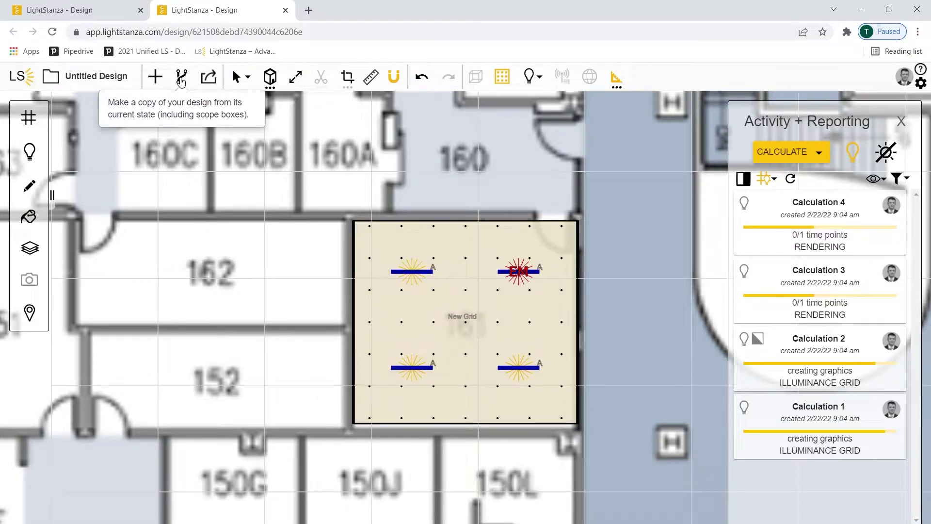
click(181, 79)
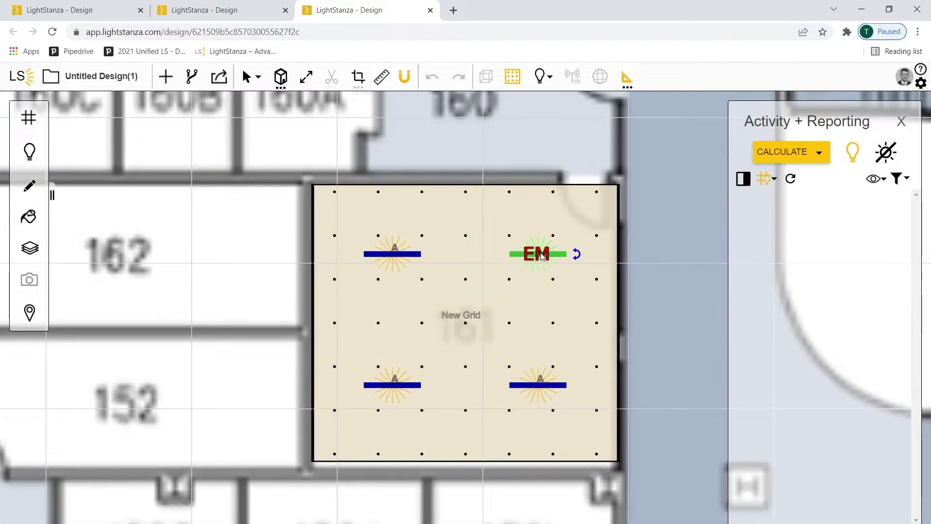
Step: In the copied design, remove the EM setting from the upper-right luminaire and apply it to the lower-left one
right_click(542, 255)
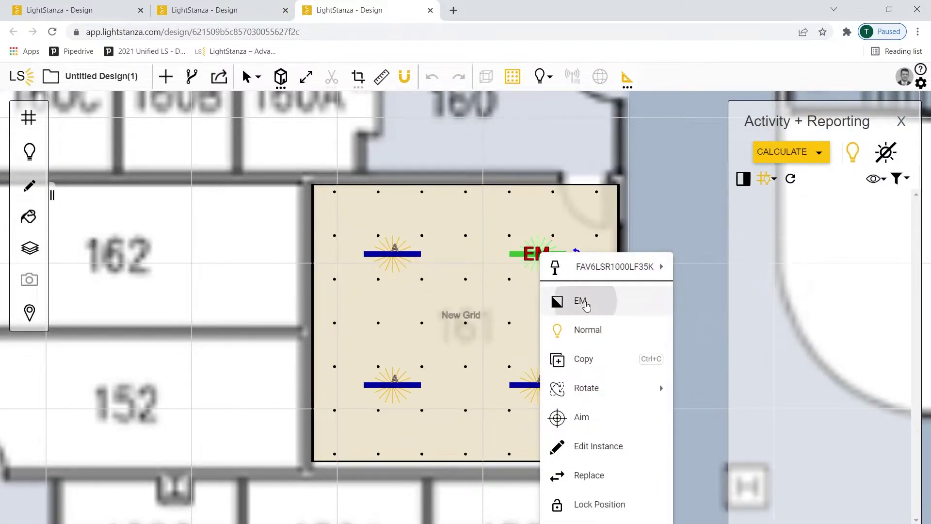
click(583, 300)
click(396, 388)
right_click(390, 388)
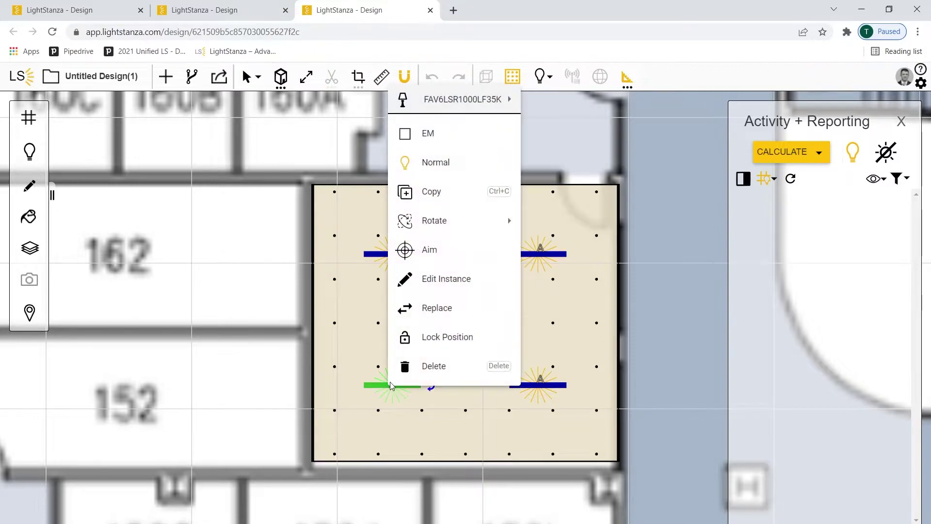
click(440, 140)
Step: Delete room 161's lower-right luminaire and nudge the upper-right one down to about mid-height of the room
click(549, 387)
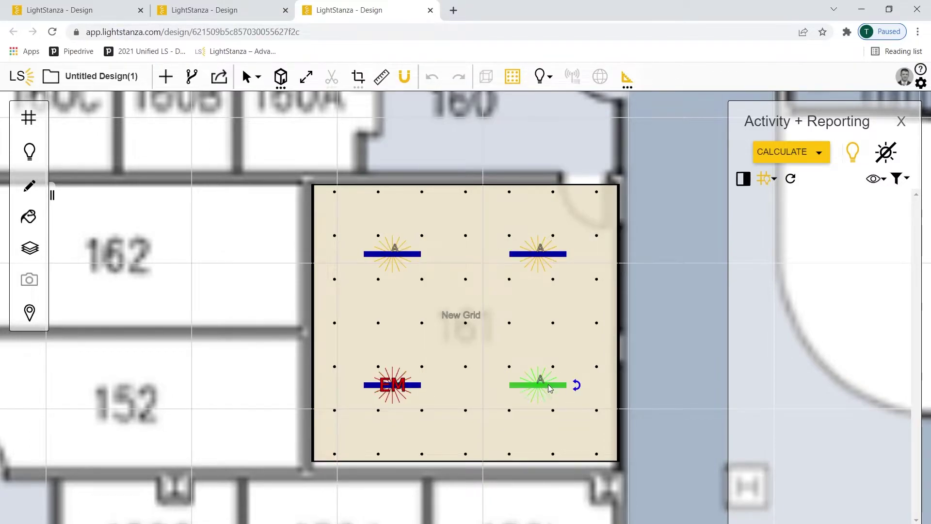
key(Delete)
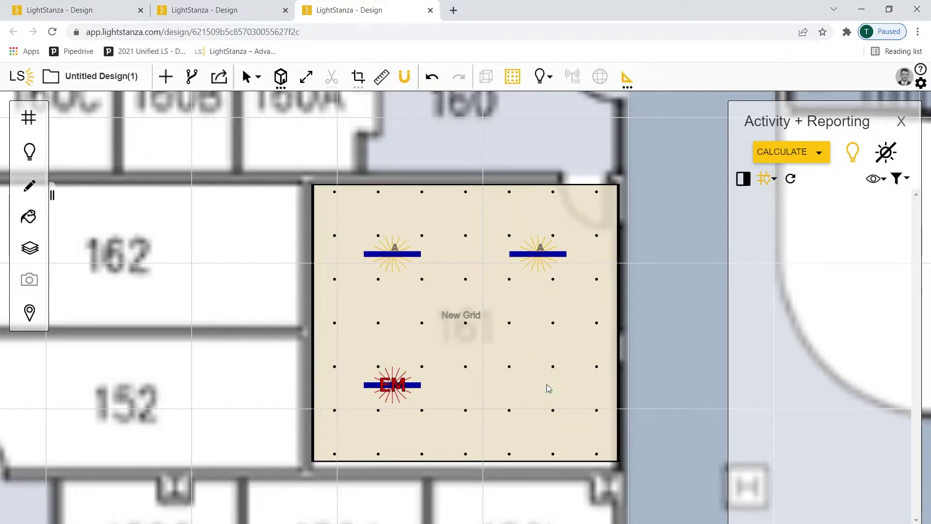
click(537, 256)
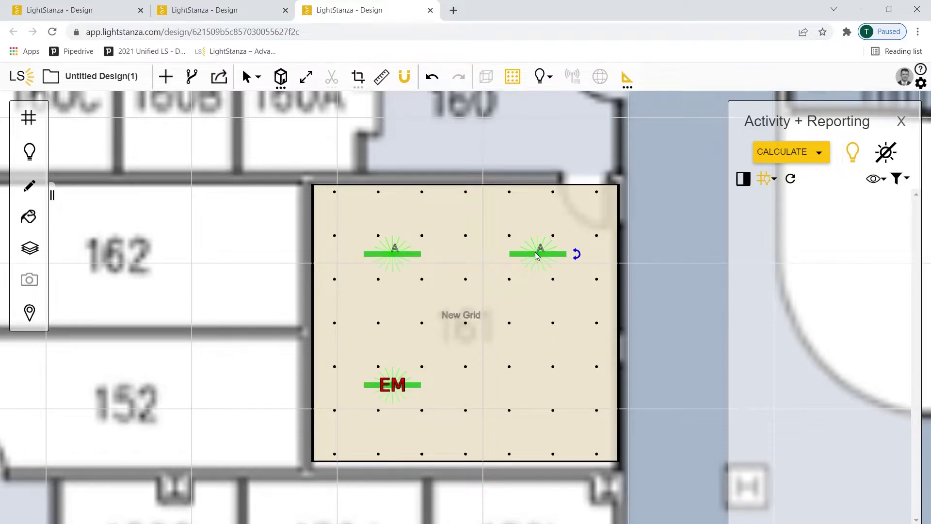
click(537, 255)
key(Down)
key(Down)
key(Down)
key(Down)
key(Down)
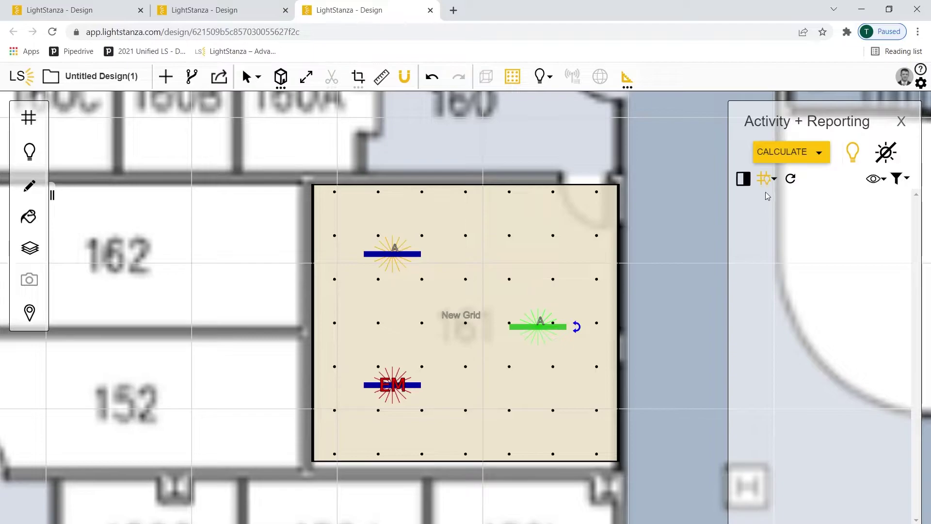
Step: Start a Normal-mode grid illuminance calculation for the copied three-luminaire design
click(791, 154)
click(841, 211)
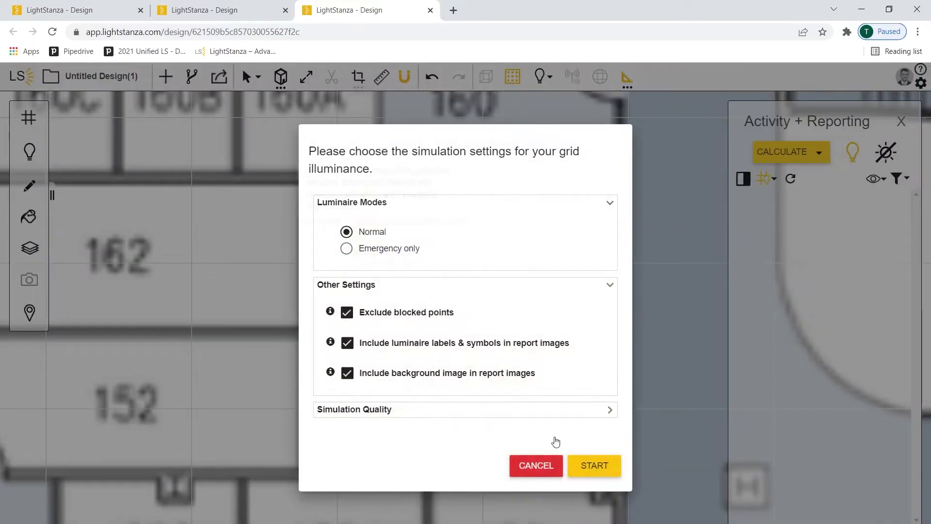
click(593, 455)
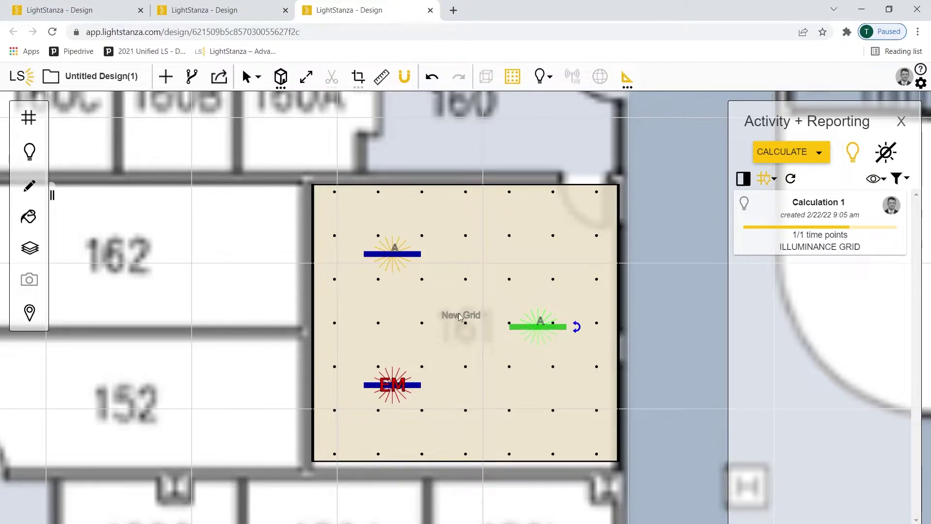
Step: Switch back to the original Untitled Design and view Calculation 1's illuminance results in the lighting plan
click(214, 11)
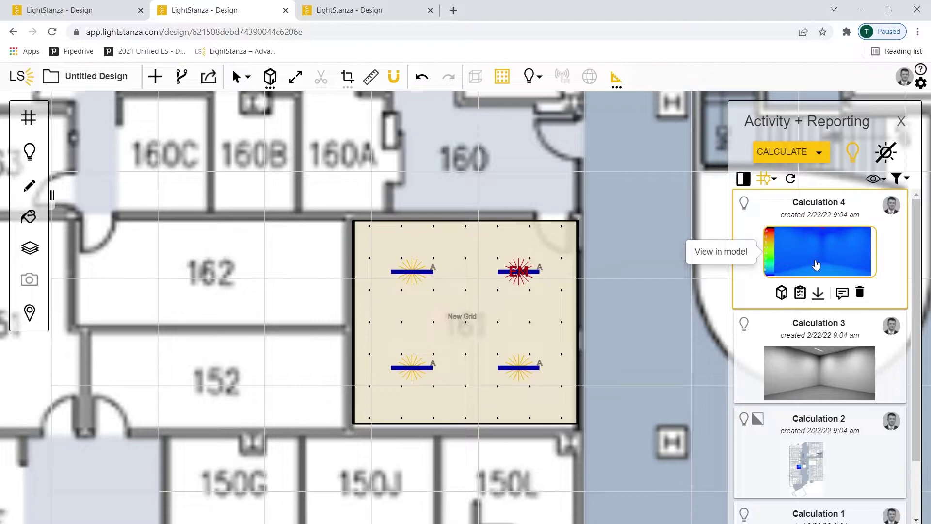
scroll(800, 291, down, 3)
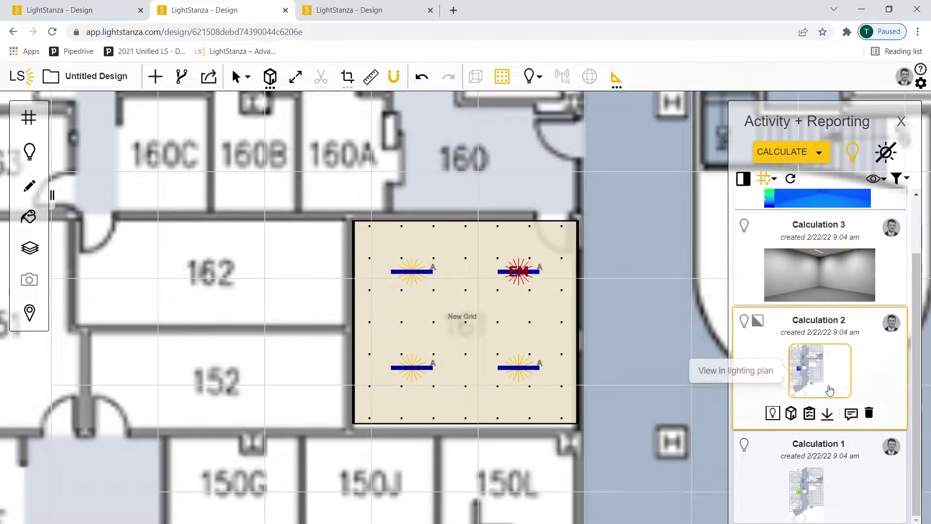
click(813, 463)
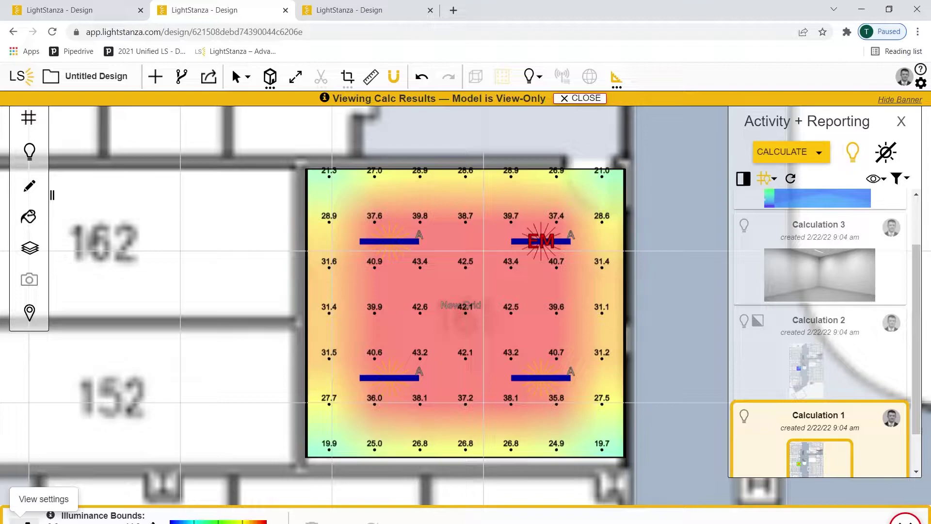
Step: Set the displayed grid illuminance values to whole numbers without decimals
click(27, 521)
click(51, 392)
click(91, 385)
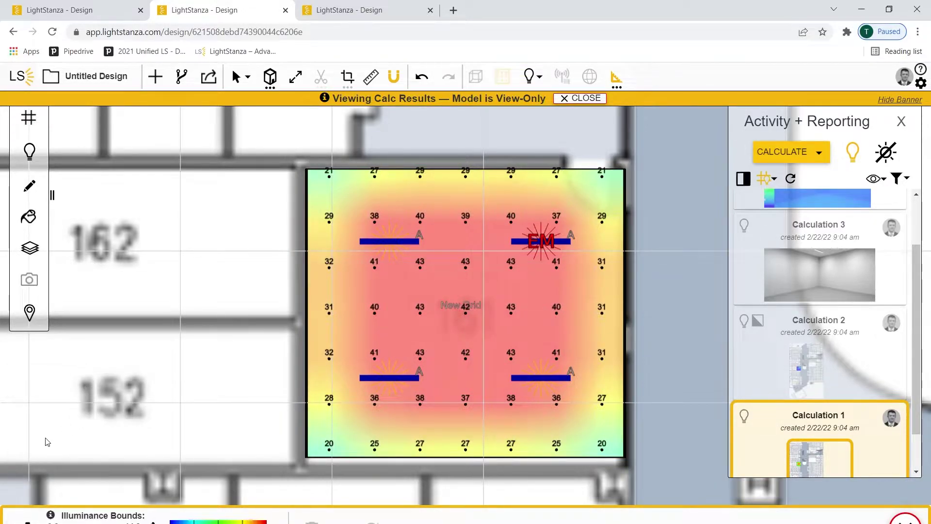
Step: Hide the color overlay on the illuminance grid results and show it again
click(28, 520)
click(37, 440)
click(69, 407)
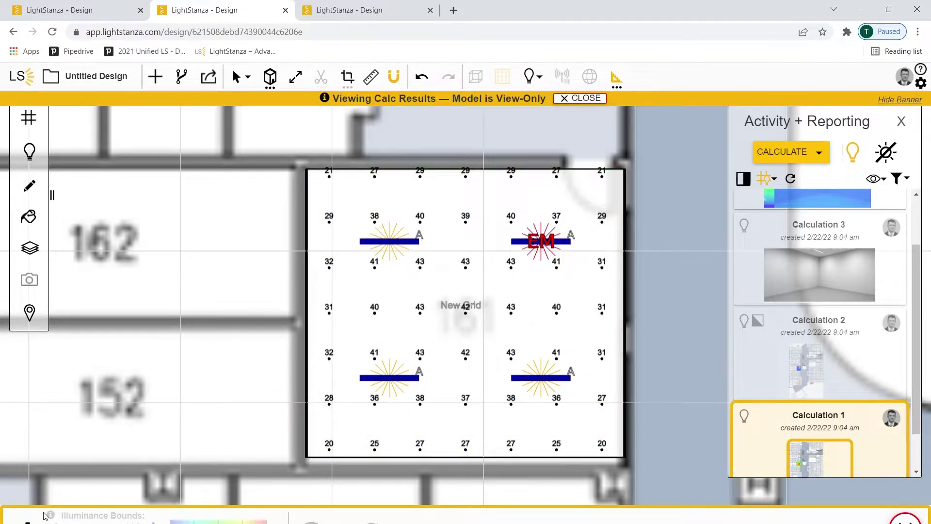
click(27, 521)
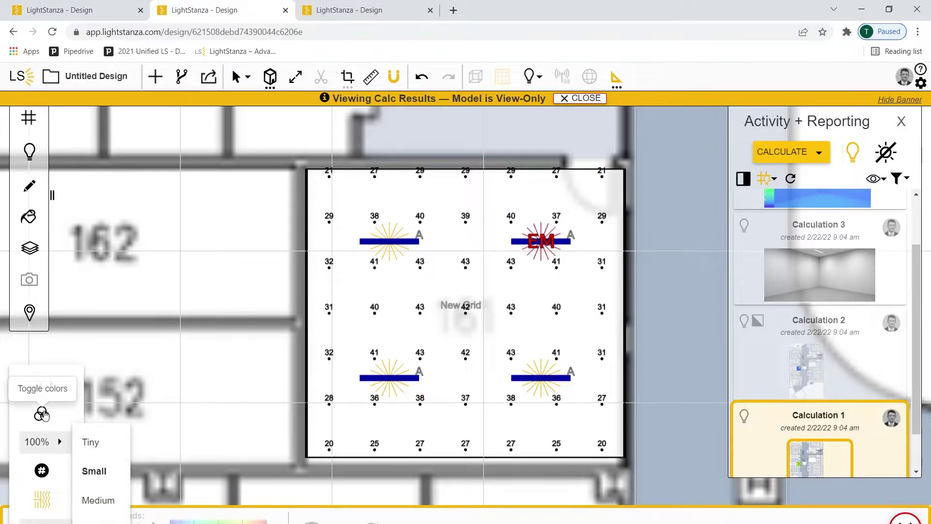
click(42, 414)
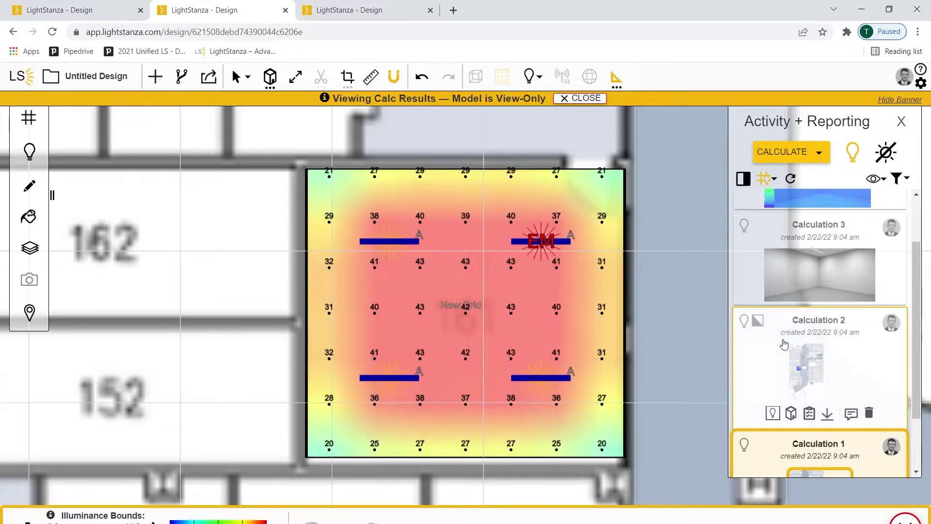
Step: Open the report for Calculation 1 and review its illuminance summary, lighting power density and luminaire schedule
scroll(805, 436, down, 1)
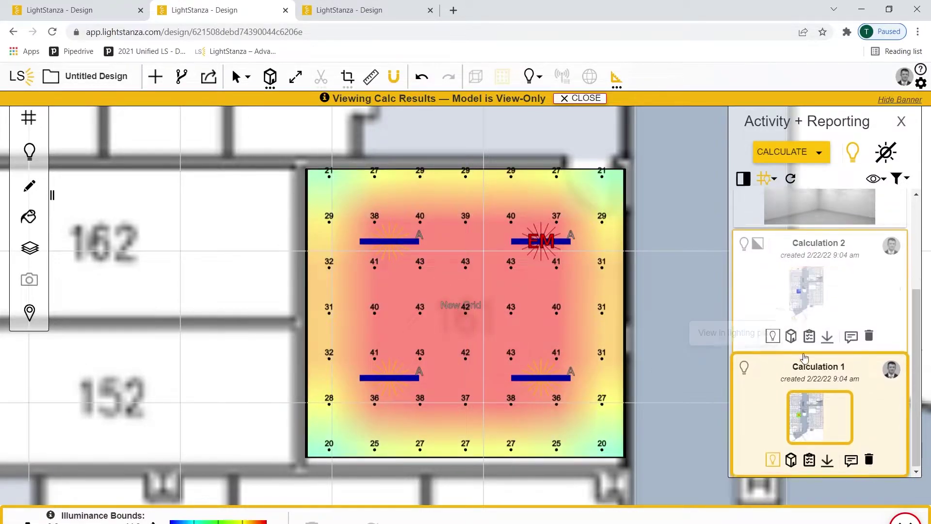
click(809, 458)
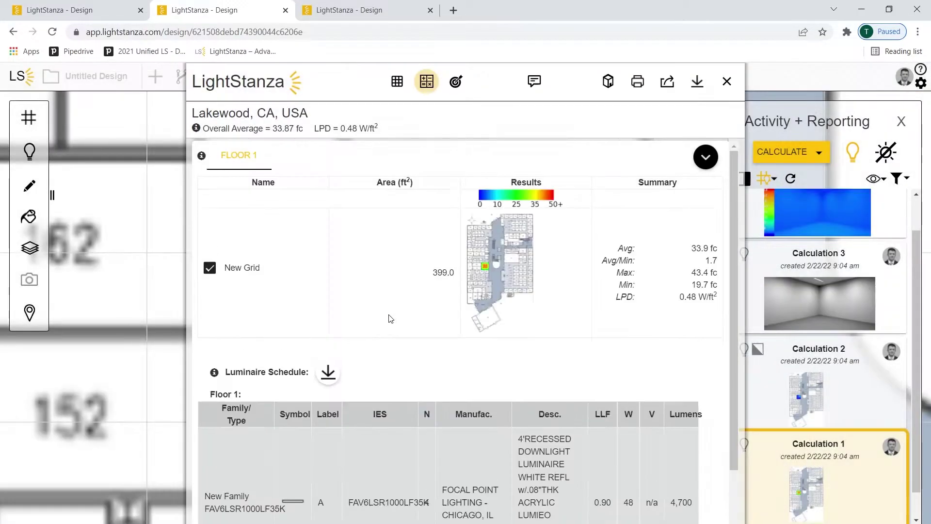
mouse_move(560, 246)
scroll(585, 289, down, 1)
mouse_move(585, 289)
scroll(585, 290, down, 2)
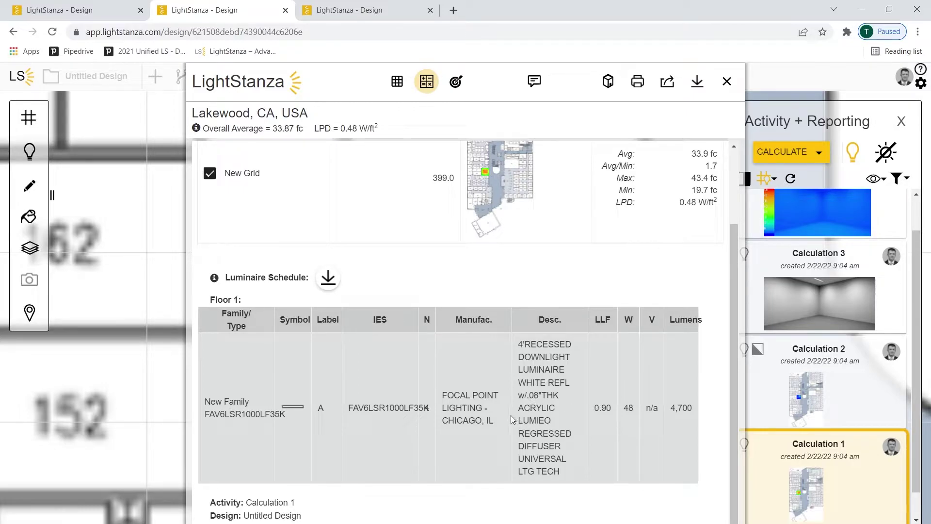
Step: Review the print and sharing options available for Calculation 1's report
scroll(532, 401, up, 2)
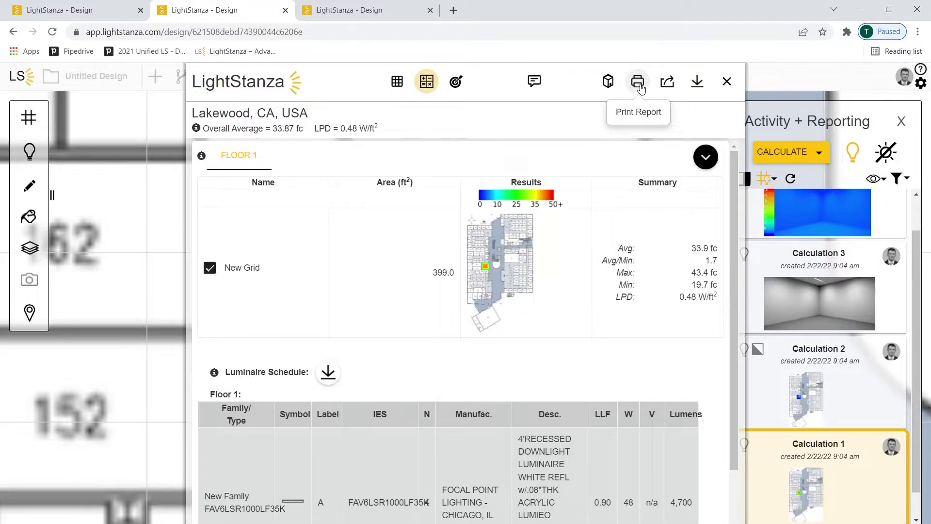
click(669, 84)
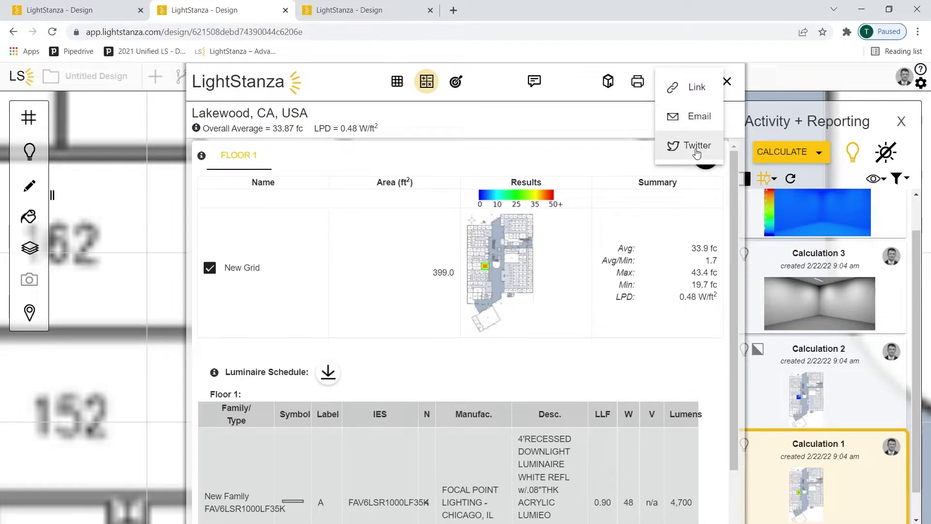
click(623, 140)
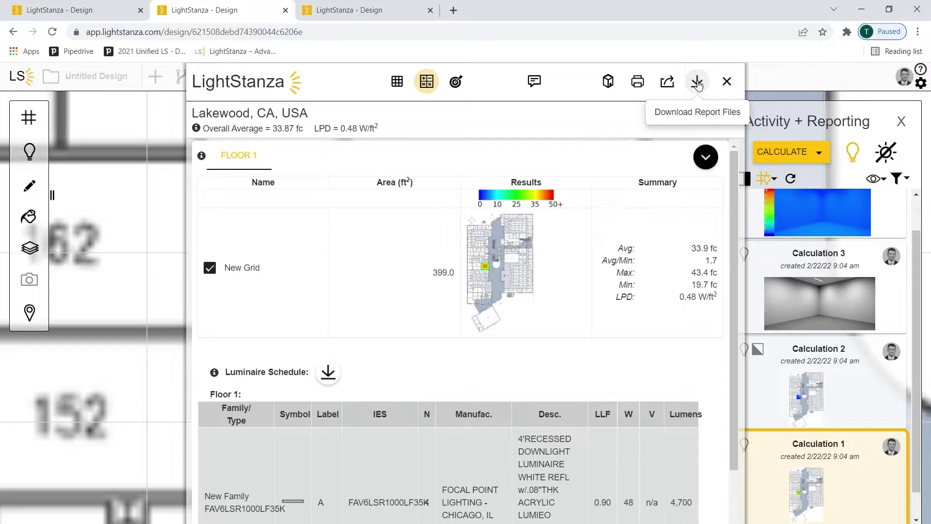
Step: Download Calculation 1's report files, inspect the archive's luminaire schedule, DXF and report_sheet_template files, and exit the report
click(697, 83)
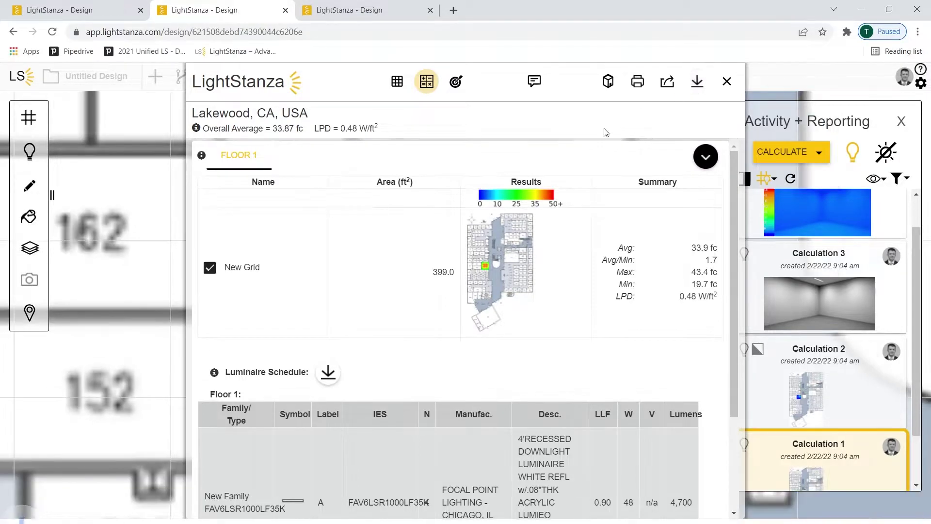
click(72, 522)
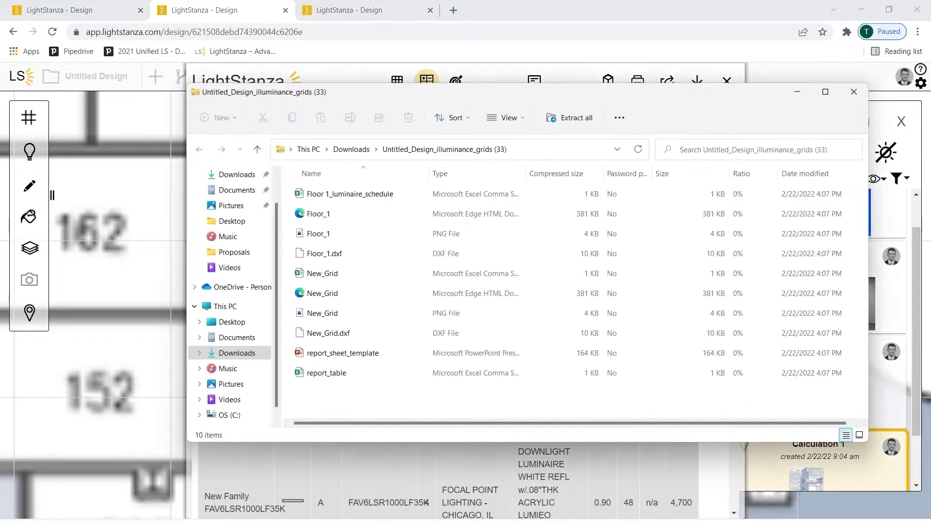
click(357, 199)
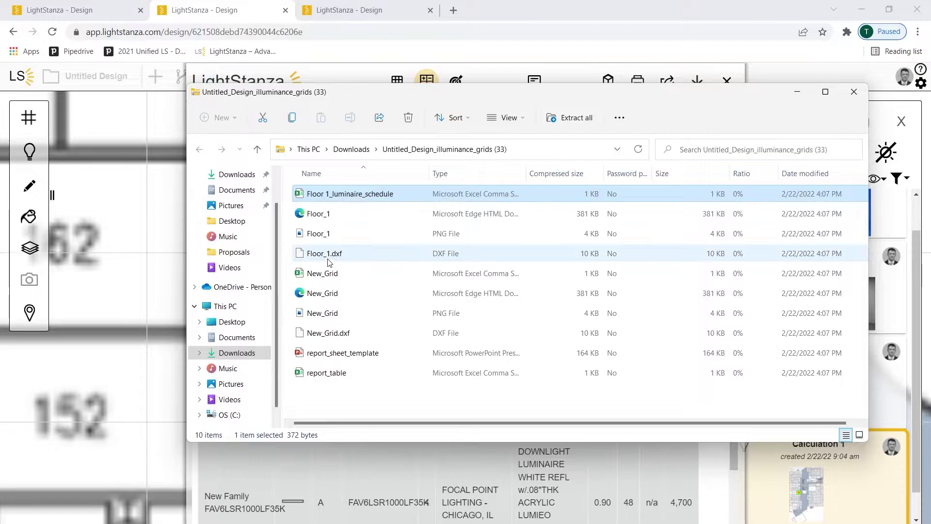
click(332, 260)
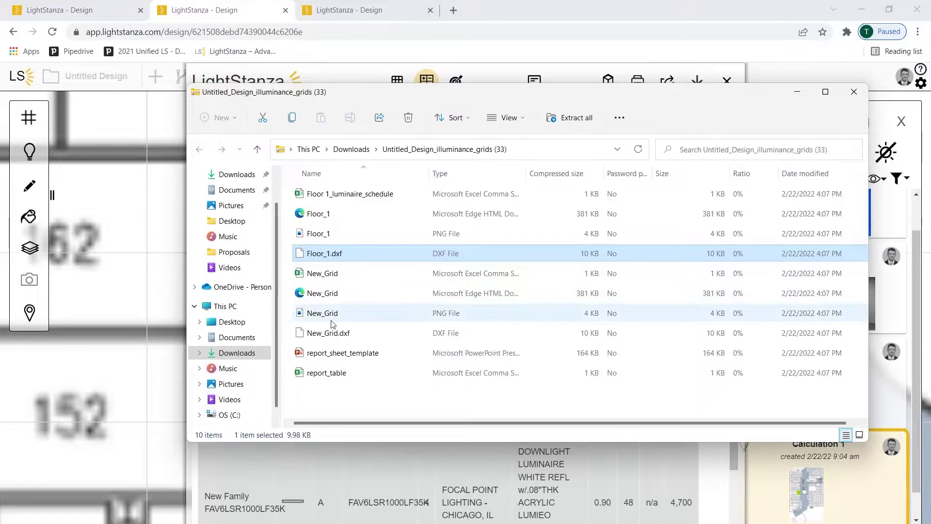
click(343, 354)
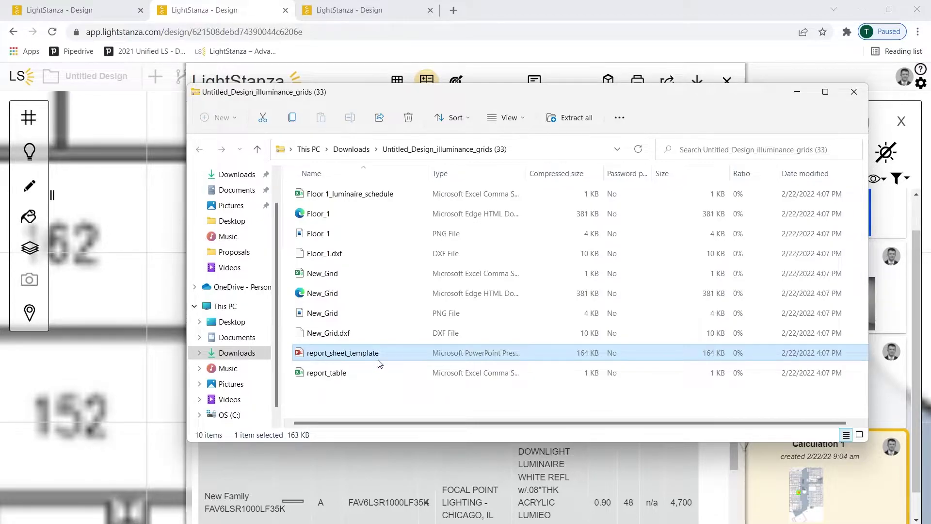
click(853, 92)
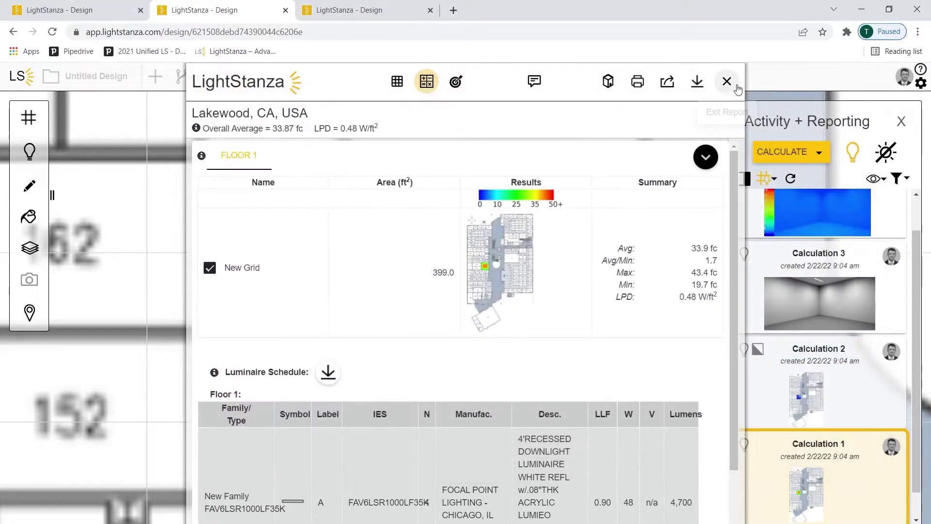
click(725, 82)
Step: Review the remaining results: Calculation 2's emergency grid, Calculation 3's rendering report and Calculation 4's false-color rendering in the model
click(807, 415)
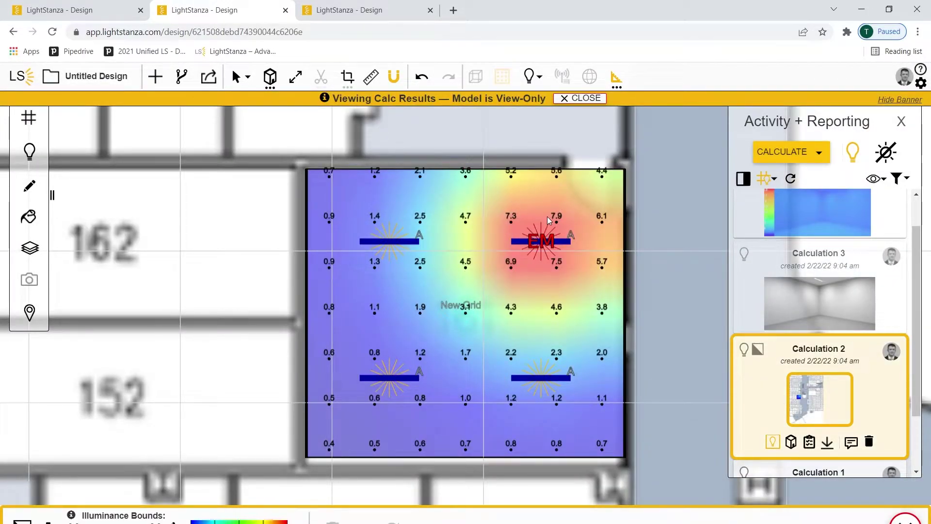
mouse_move(791, 316)
click(800, 348)
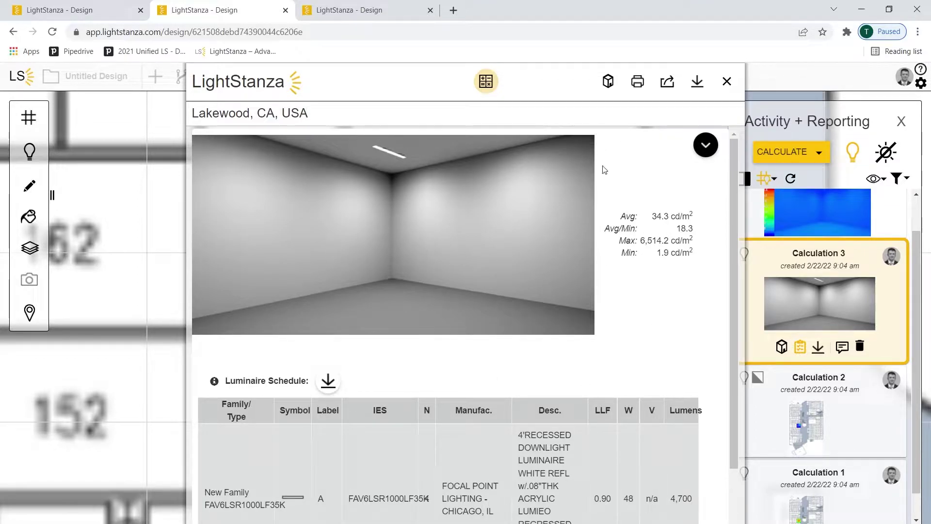
click(726, 81)
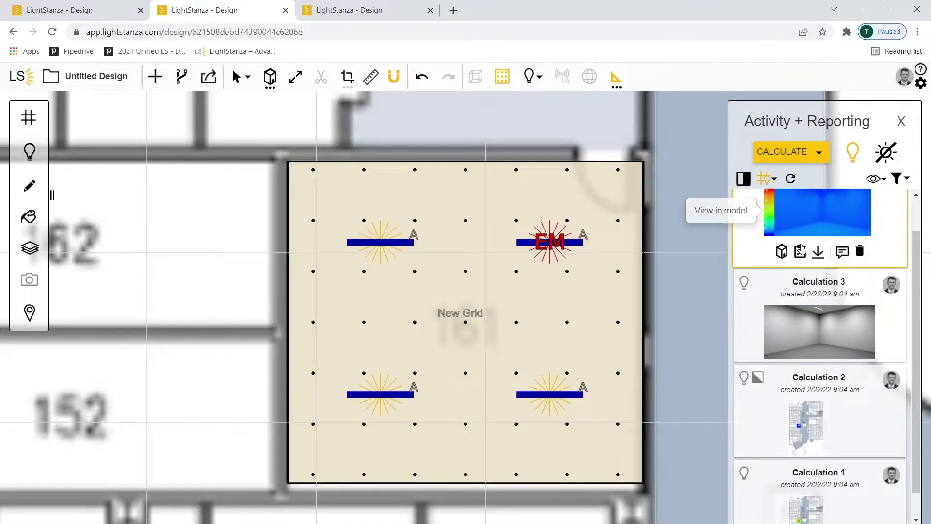
click(814, 232)
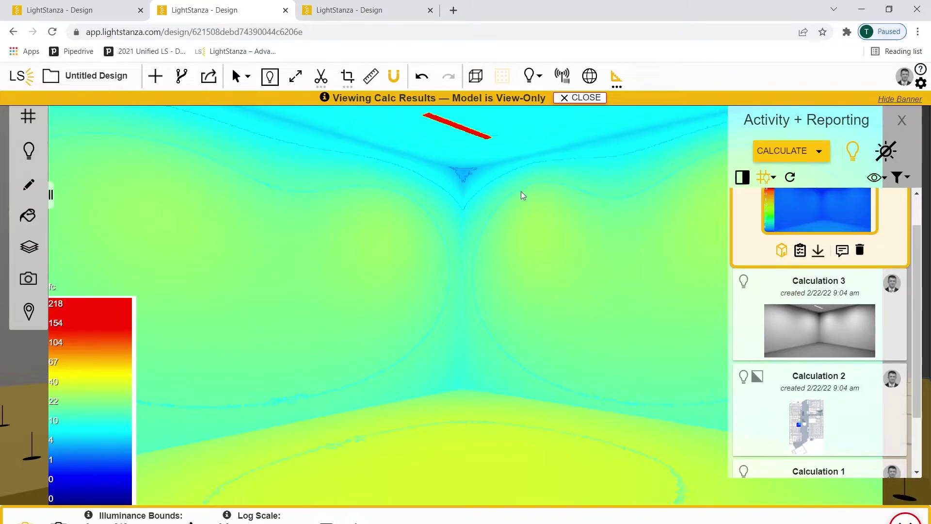
Step: Draft a comment on Calculation 3 that tags a colleague's e-mail with "+" and reads "Hey client take a look at this."
scroll(826, 274, up, 1)
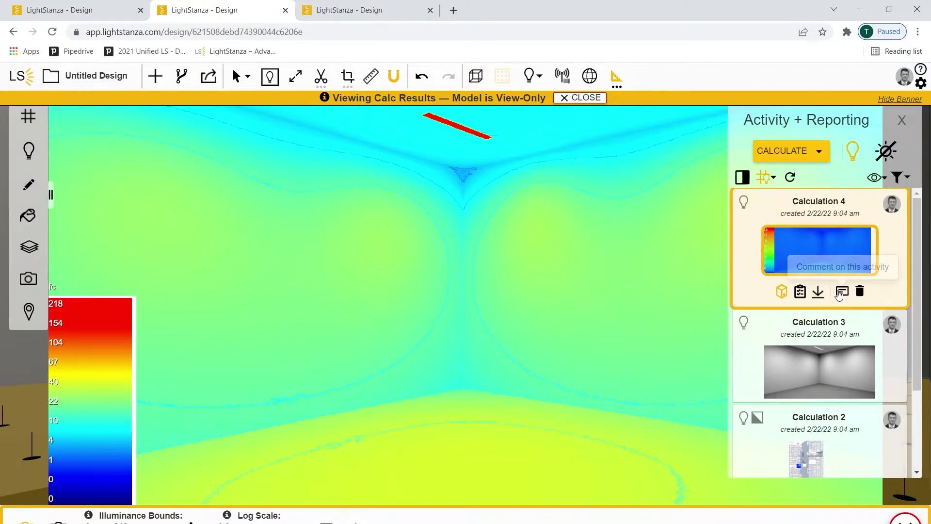
scroll(827, 275, down, 3)
scroll(827, 275, up, 1)
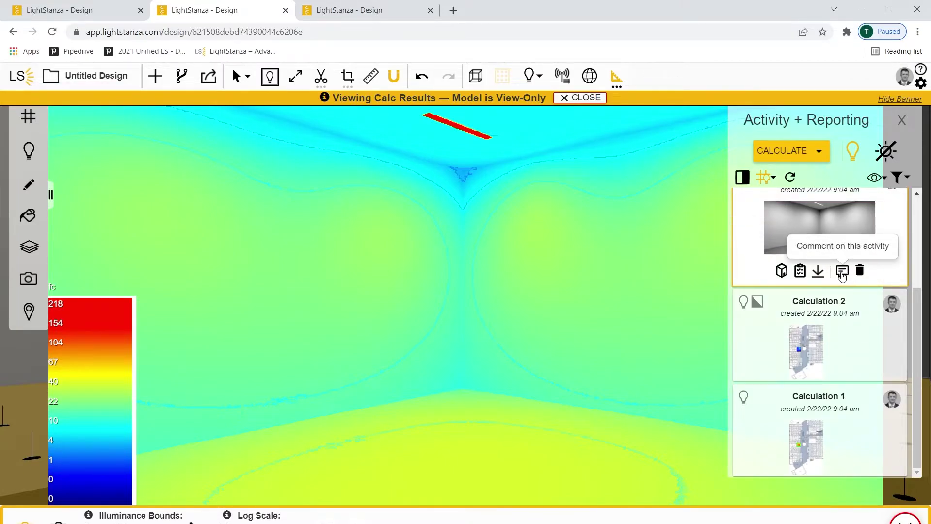
click(842, 270)
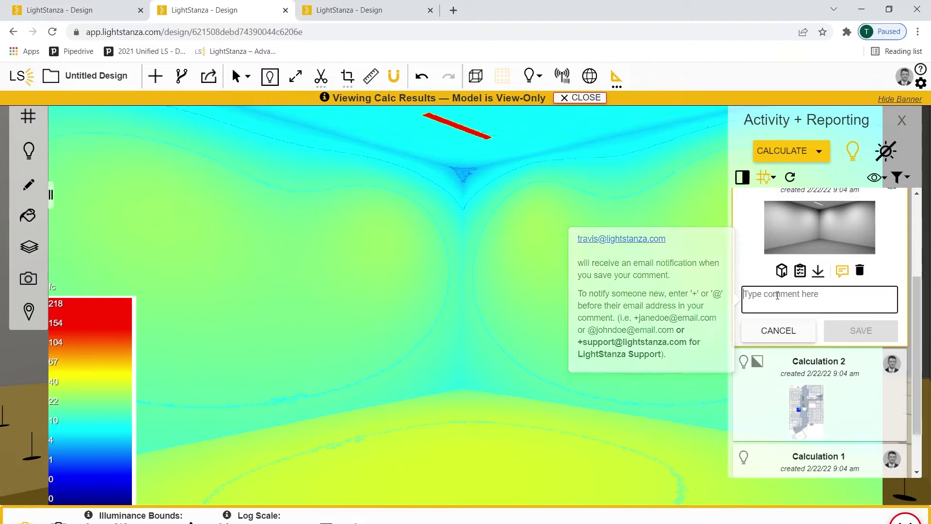
text(+)
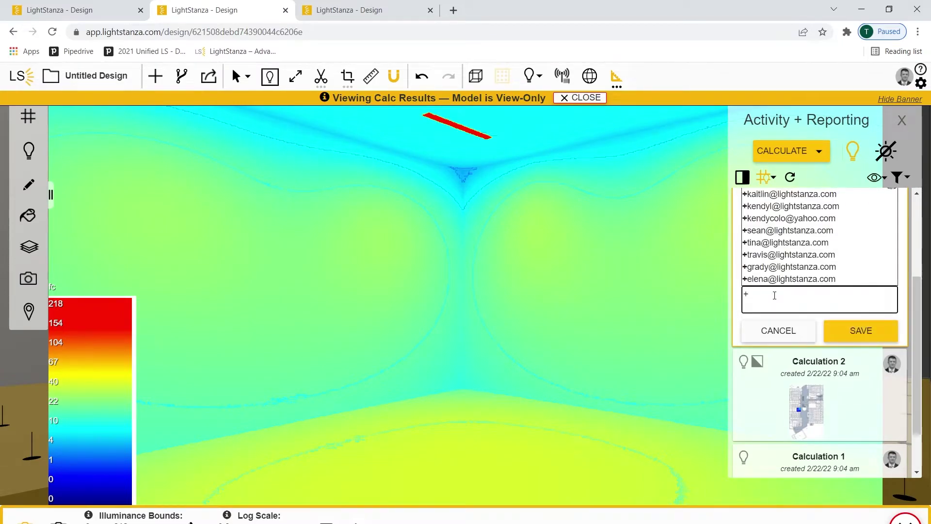
click(791, 266)
text(Hey client)
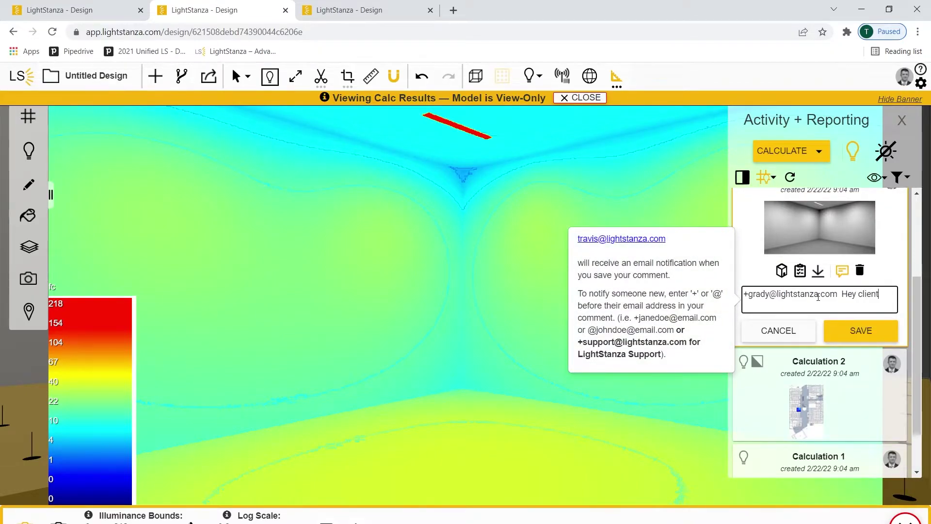
text( take alo)
key(BackSpace)
key(BackSpace)
text(a loo)
key(BackSpace)
text(look at this.)
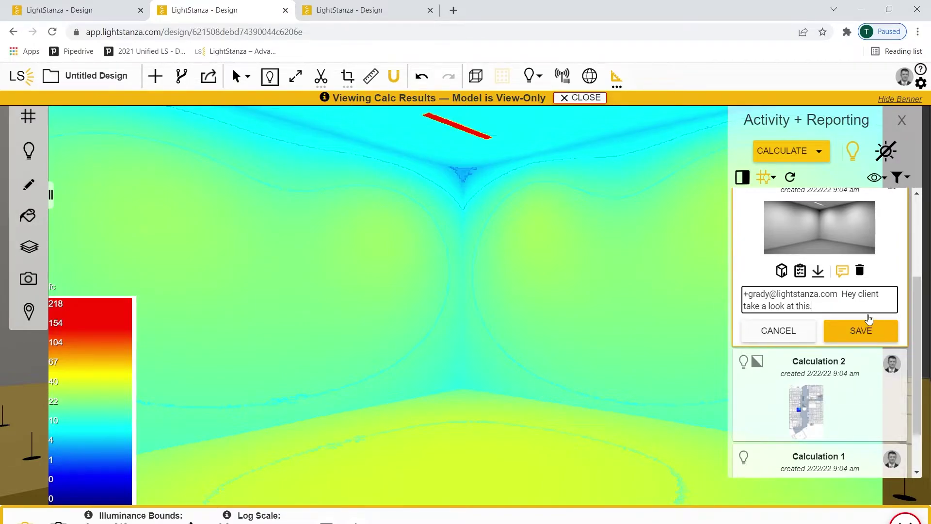
mouse_move(835, 306)
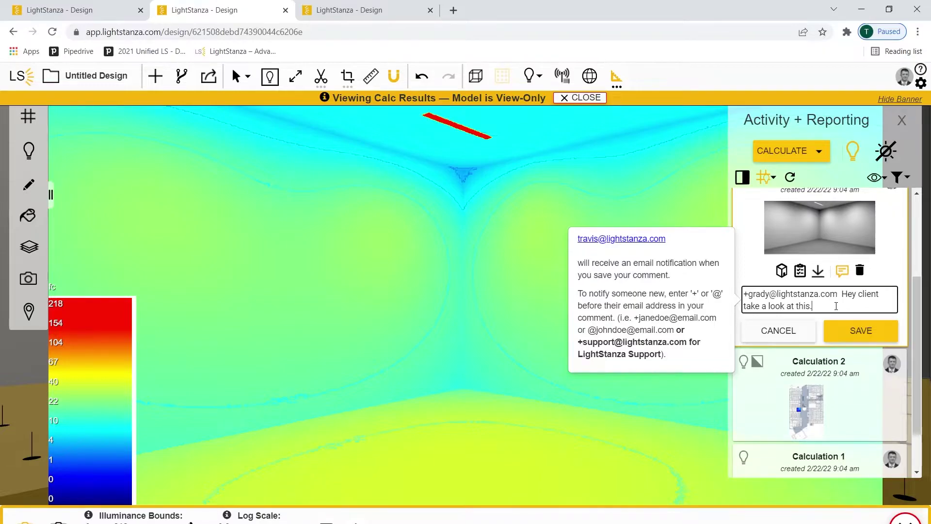
Step: Replace the draft with a comment tagging another colleague's e-mail with "@" and reading "Check out this rendering."
drag(834, 306, 706, 365)
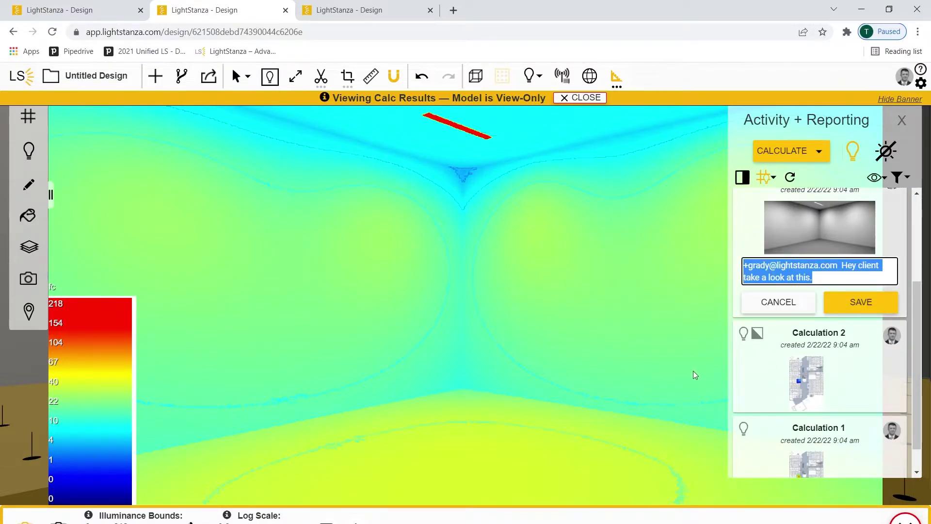
text(@)
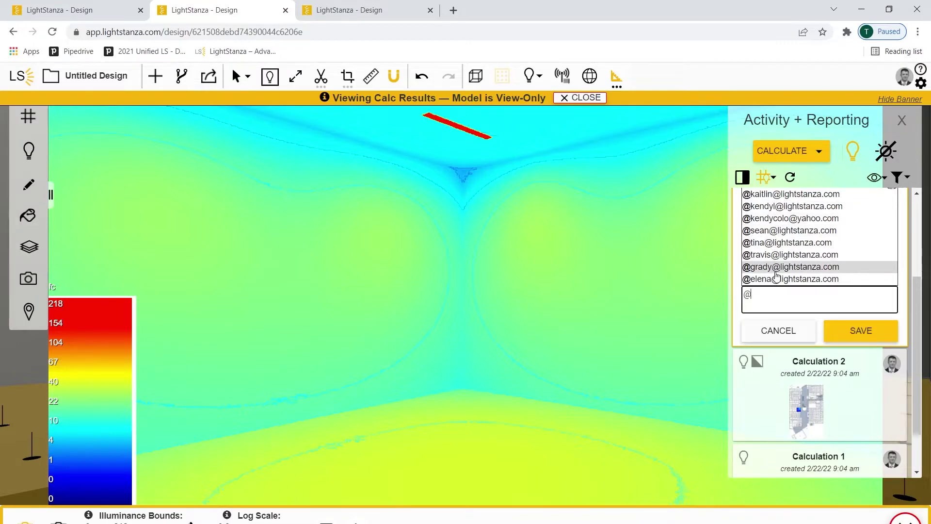
click(771, 206)
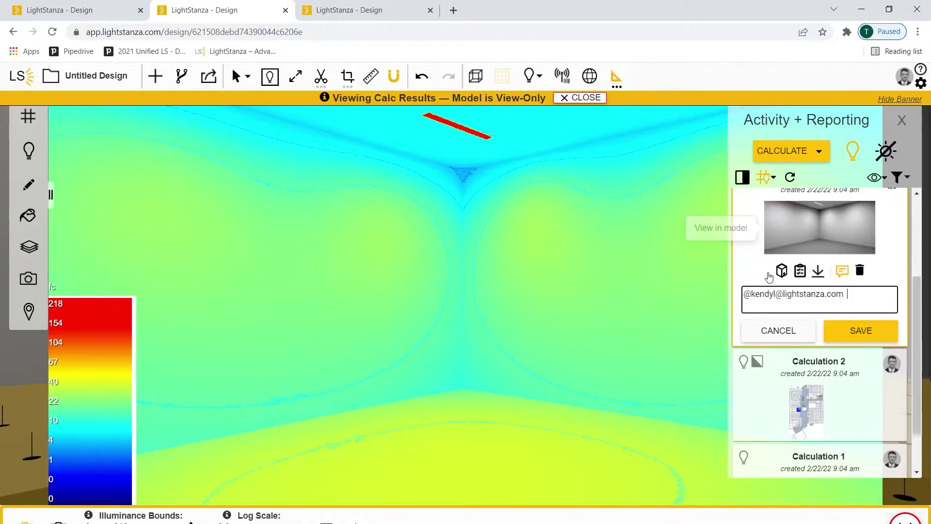
text(Check out this)
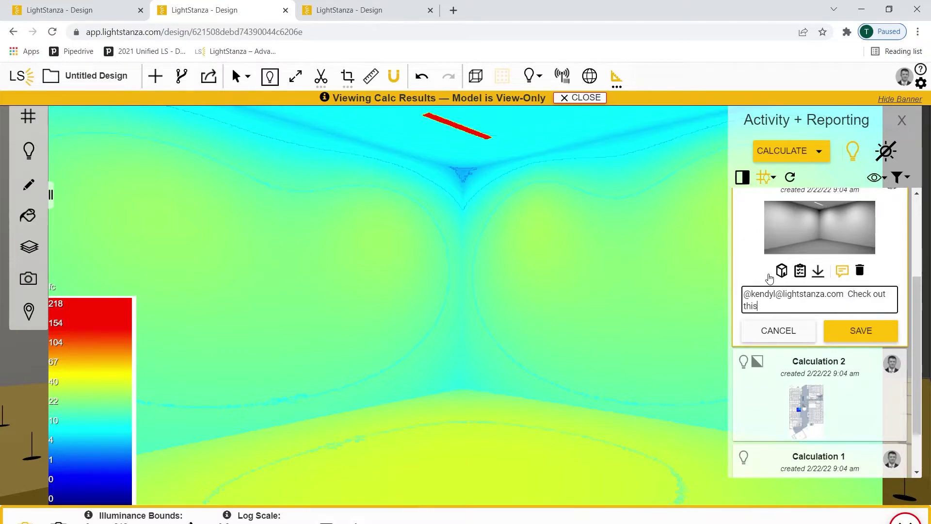
text( rendering.)
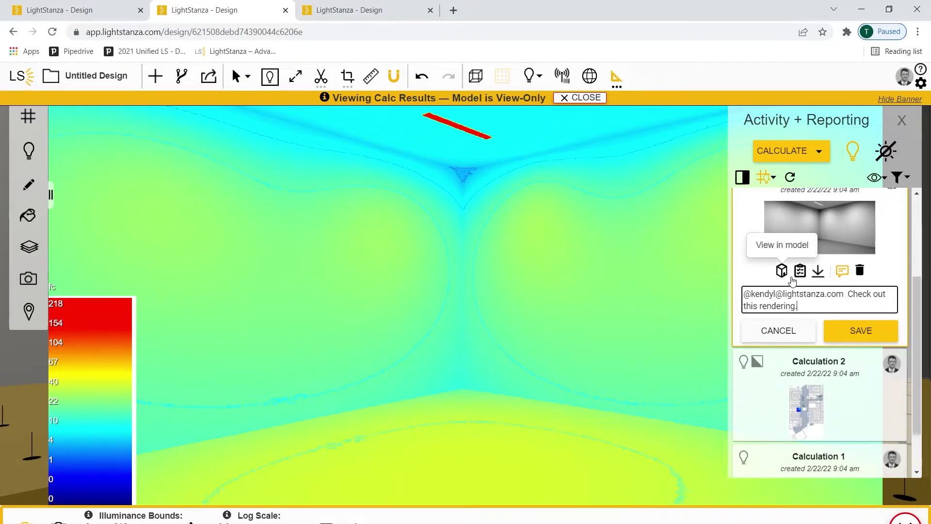
Step: Replace the comment draft with one that tags LightStanza Support with "+" and reads "Hey this doesn't look right"
mouse_move(815, 305)
drag(815, 305, 738, 301)
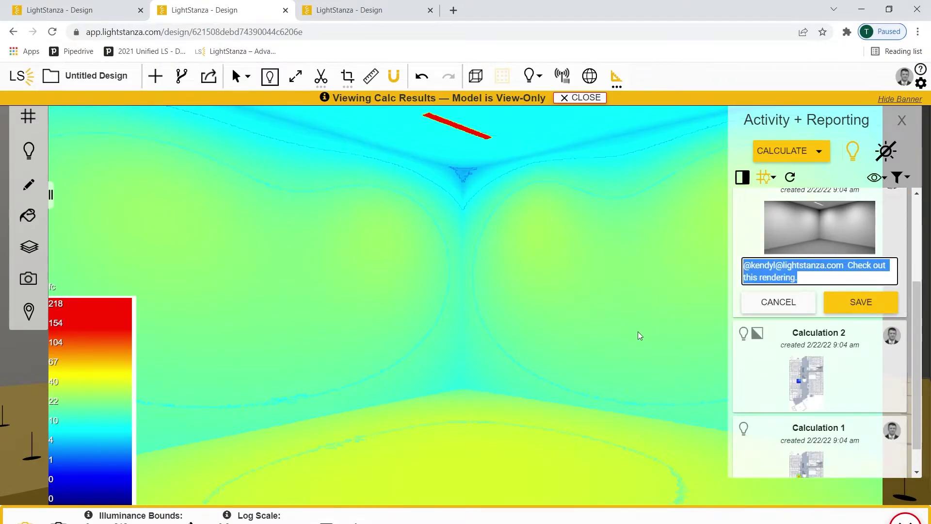
text(+su)
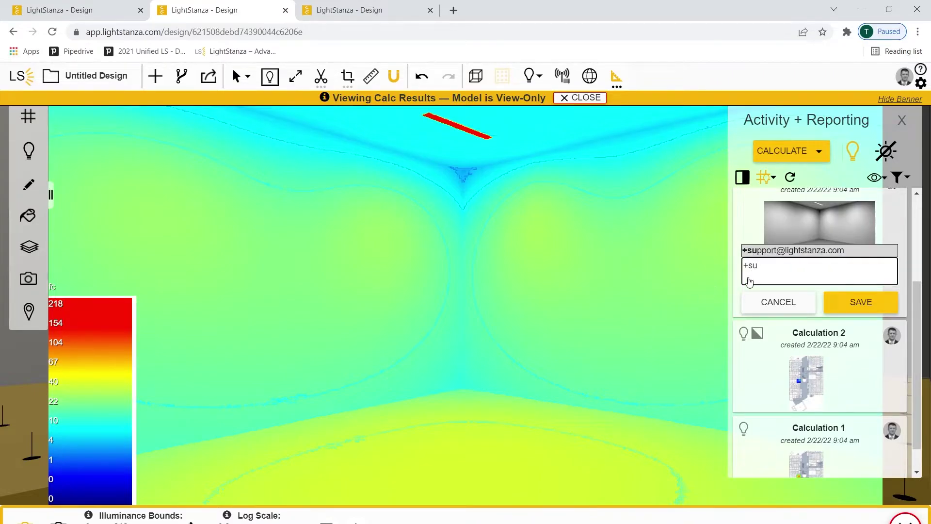
click(839, 277)
text(Hey this doesn)
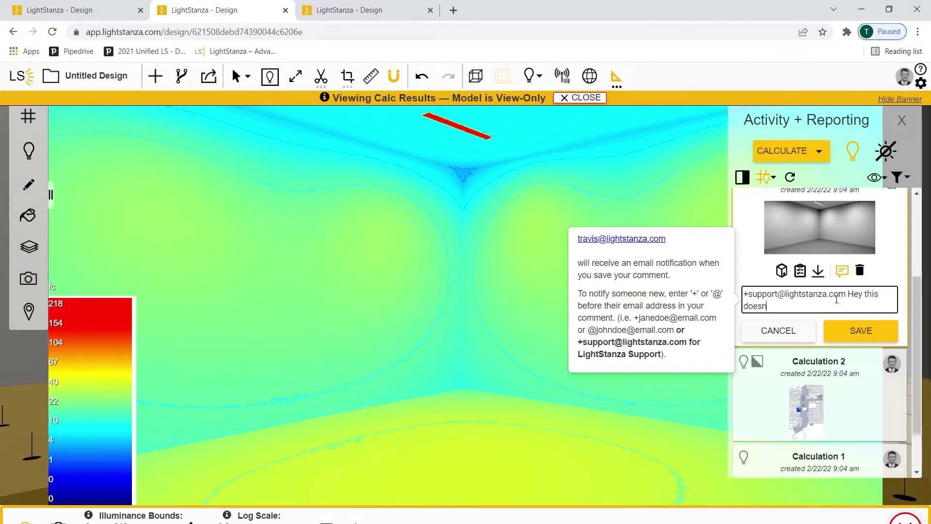
text('tlook right)
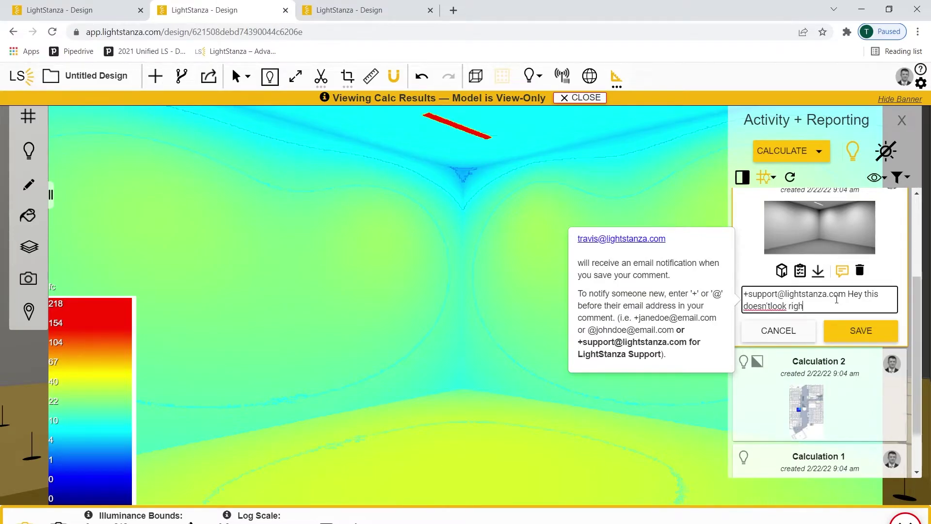
right_click(773, 309)
key(Escape)
click(789, 306)
click(772, 305)
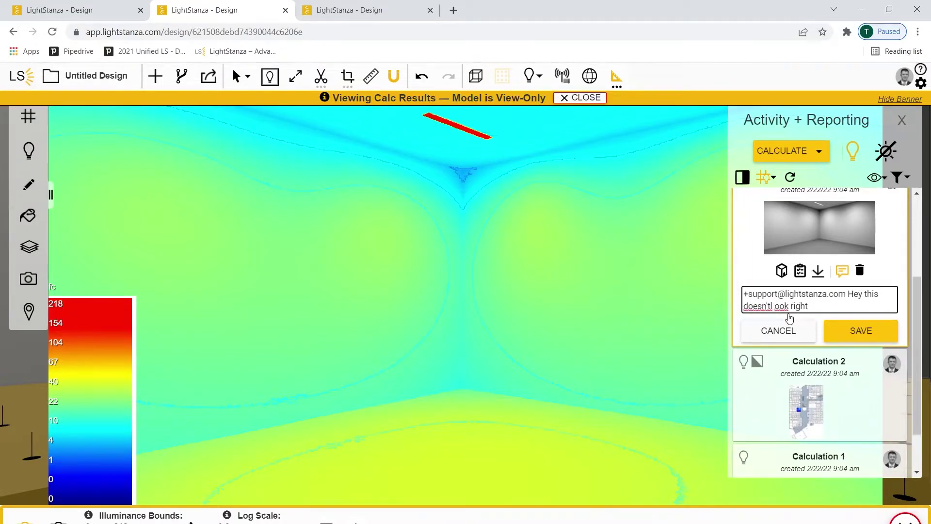
key(BackSpace)
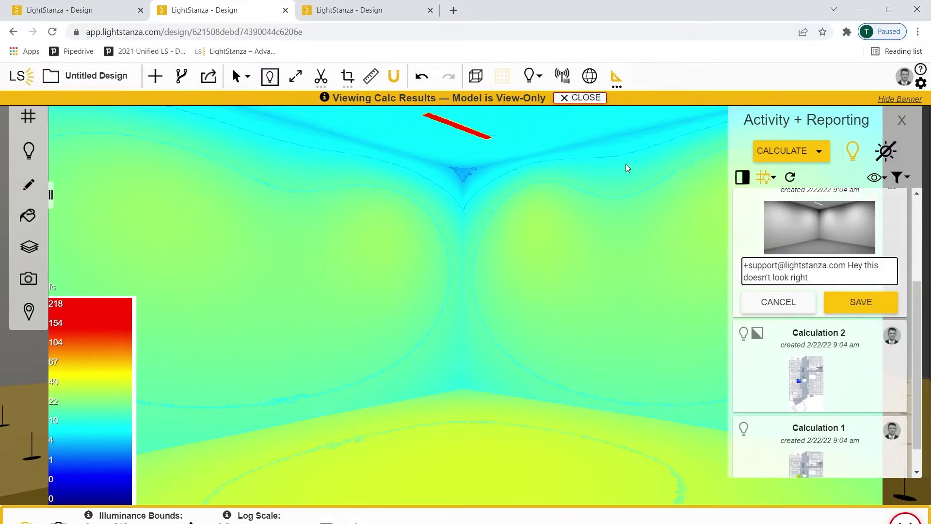
Step: Close the calculation results and return the model to the plan lighting view
click(580, 97)
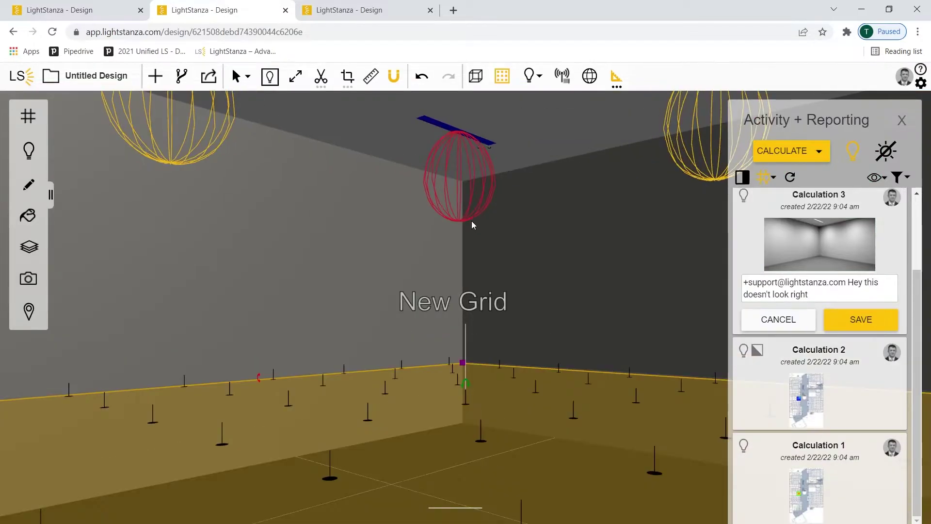
click(269, 76)
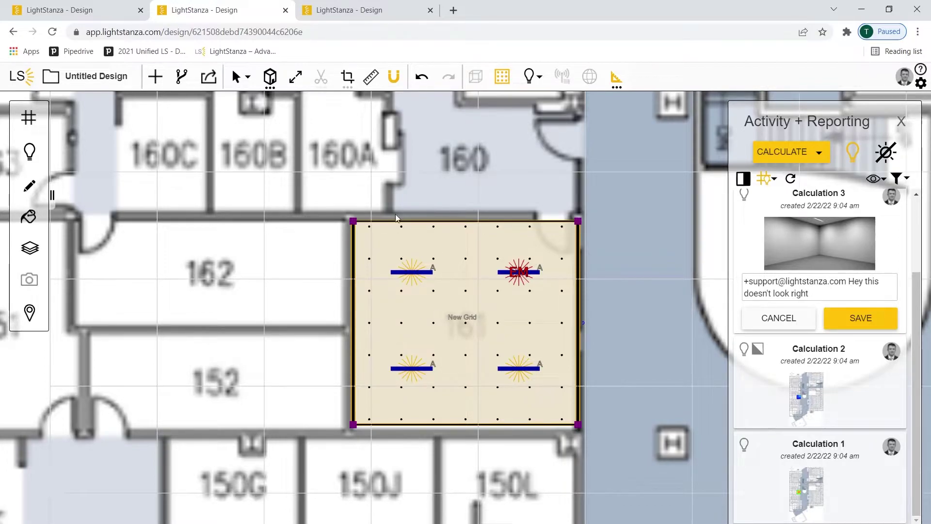
Step: Leave the design for the folders overview and open the Revit Exports folder dated 1/10/22
click(21, 78)
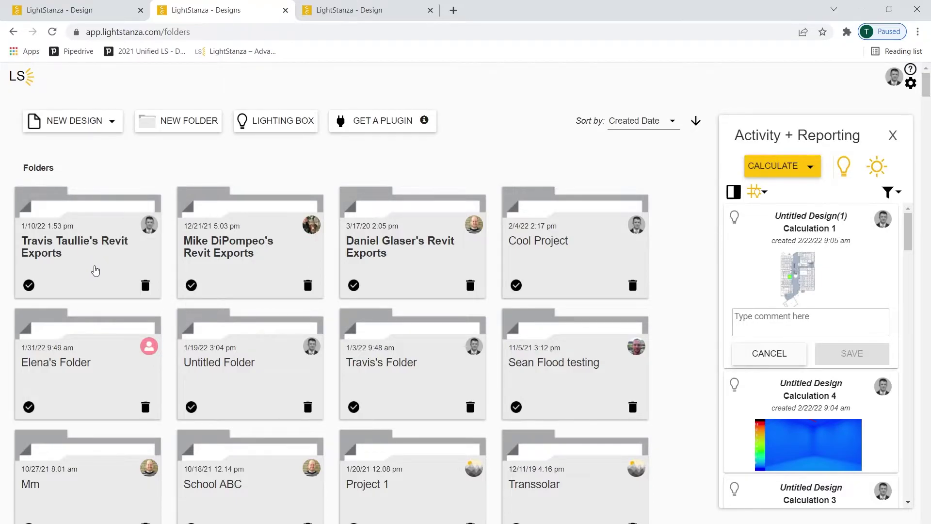
click(94, 268)
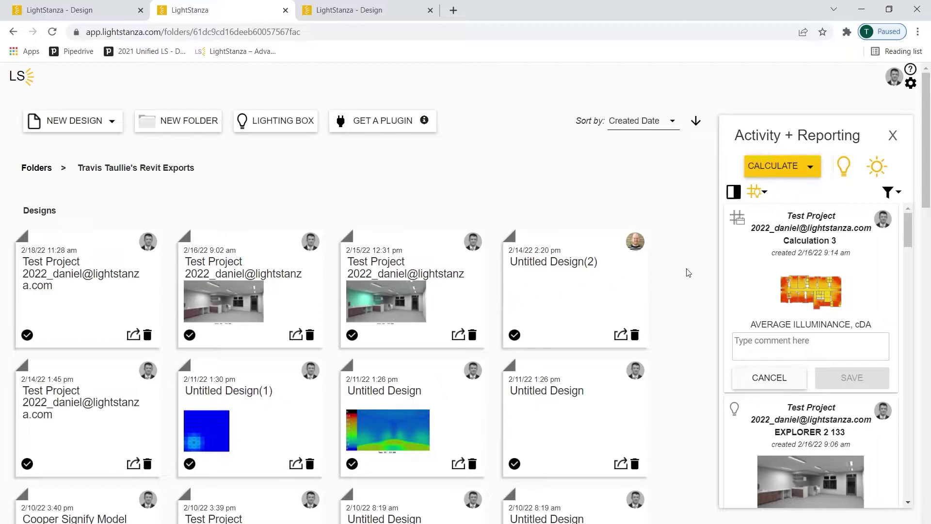
Step: Look through the folder's activity feed, return to the folders overview and close all open LightStanza browser tabs
scroll(811, 273, down, 3)
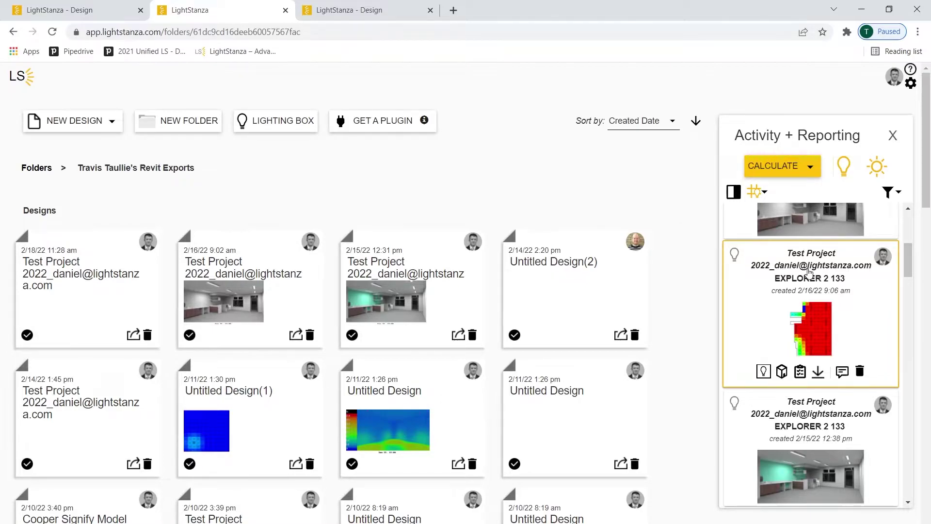
click(25, 78)
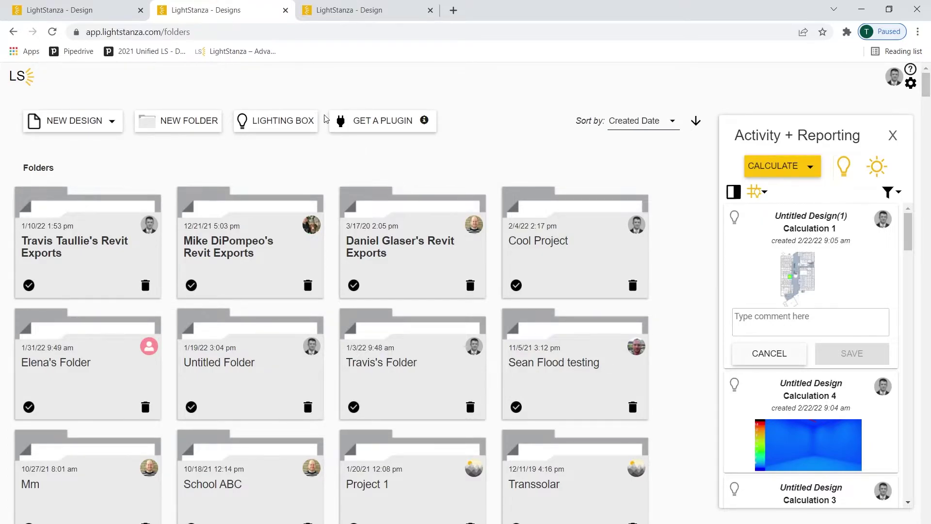
click(285, 10)
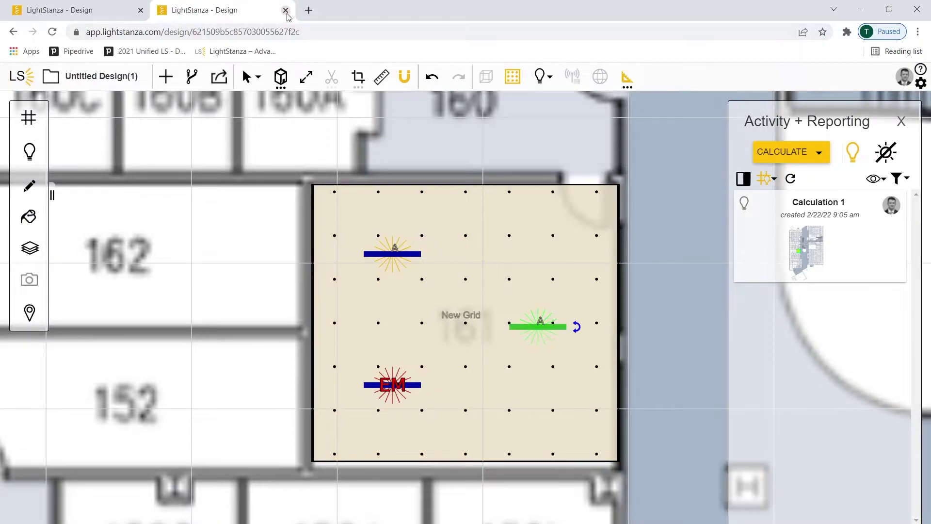
click(285, 10)
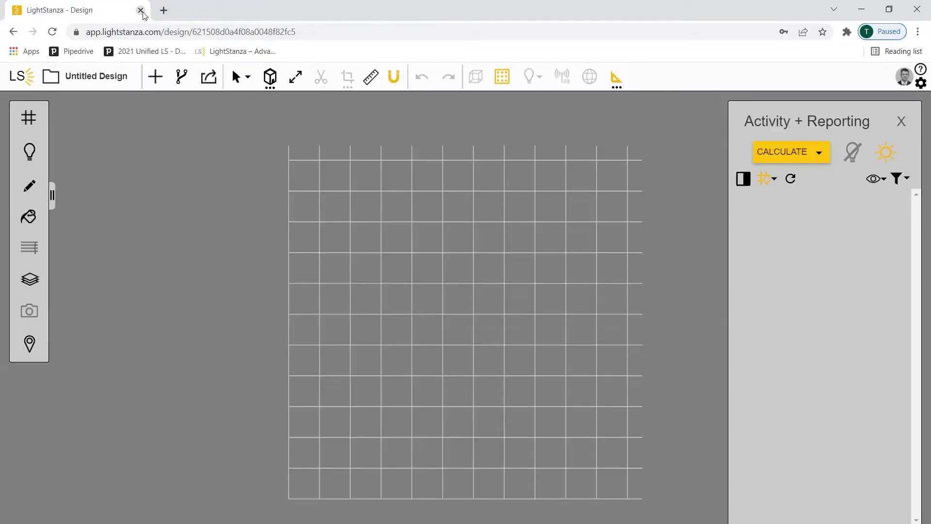
click(141, 10)
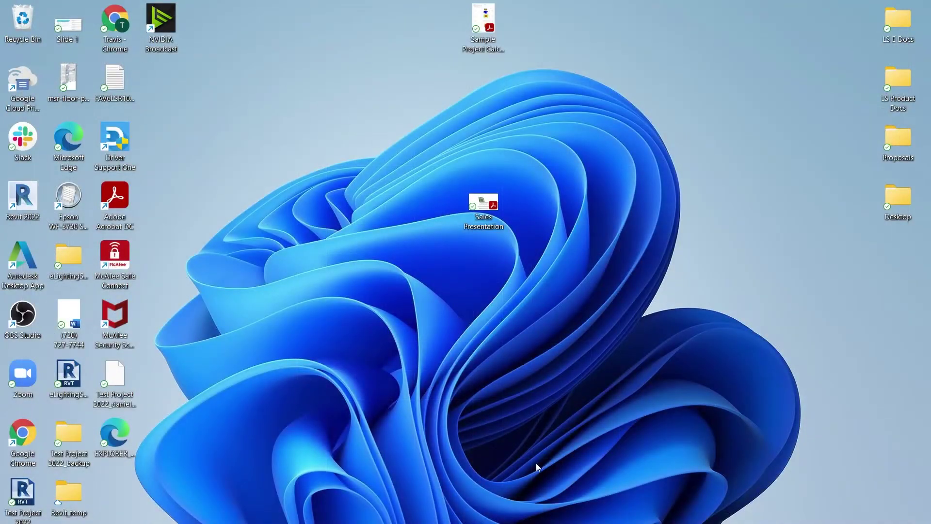
Step: Switch to Revit and start an export to LightStanza using an automatically selected 3D view
click(547, 513)
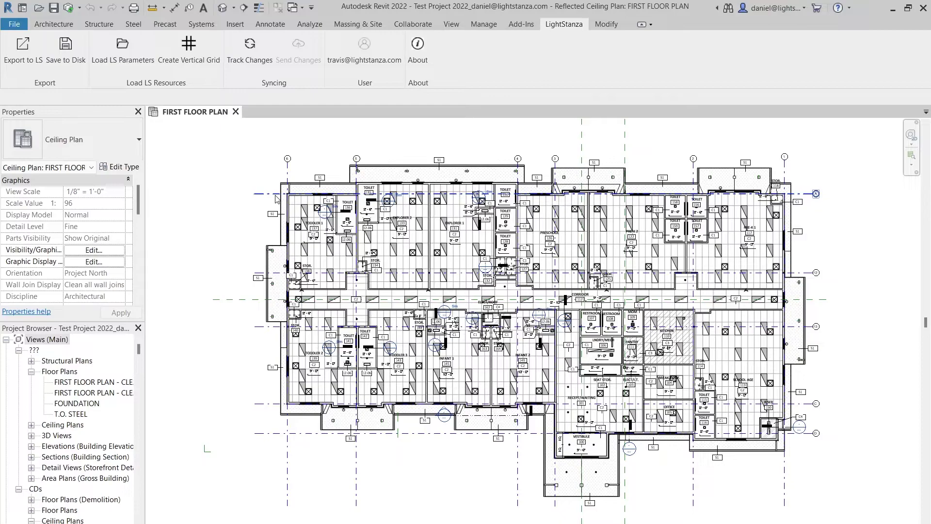
click(21, 54)
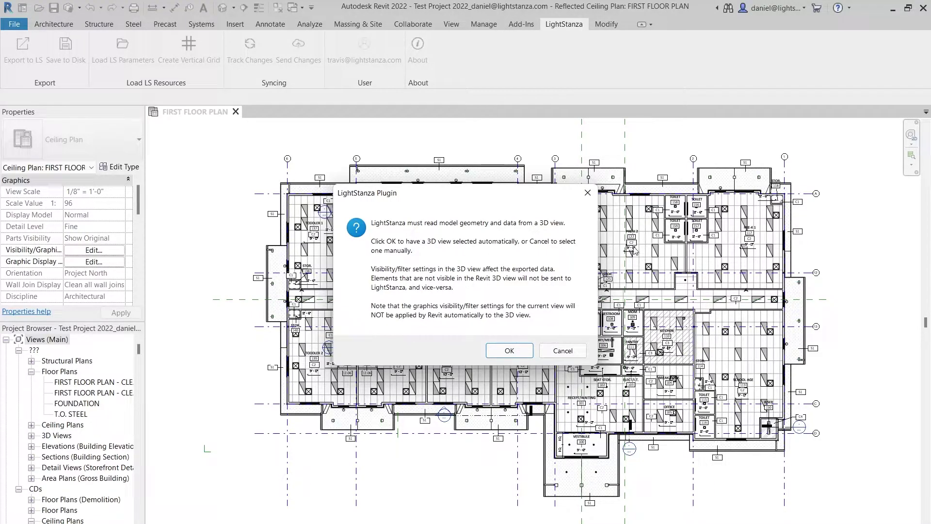
click(509, 351)
mouse_move(468, 112)
mouse_down()
mouse_move(235, 123)
mouse_move(261, 124)
mouse_up()
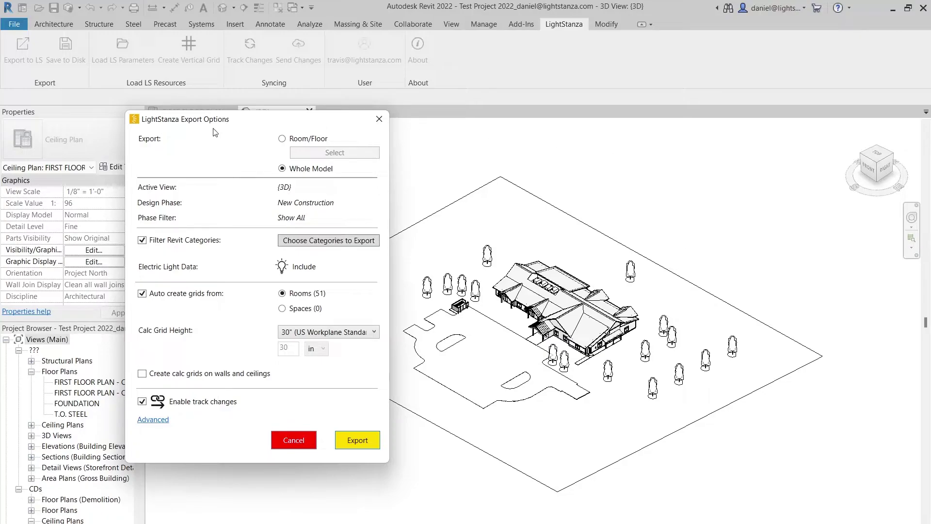
drag(216, 132, 501, 134)
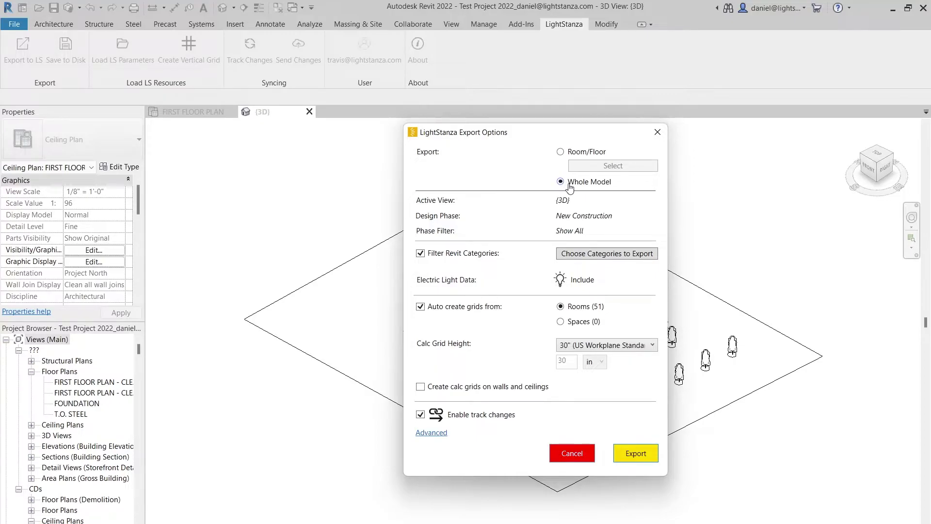
Step: Set the export scope to Room/Floor and select, then deselect, every room on FIRST FLOOR PLAN
click(560, 154)
click(602, 166)
click(350, 173)
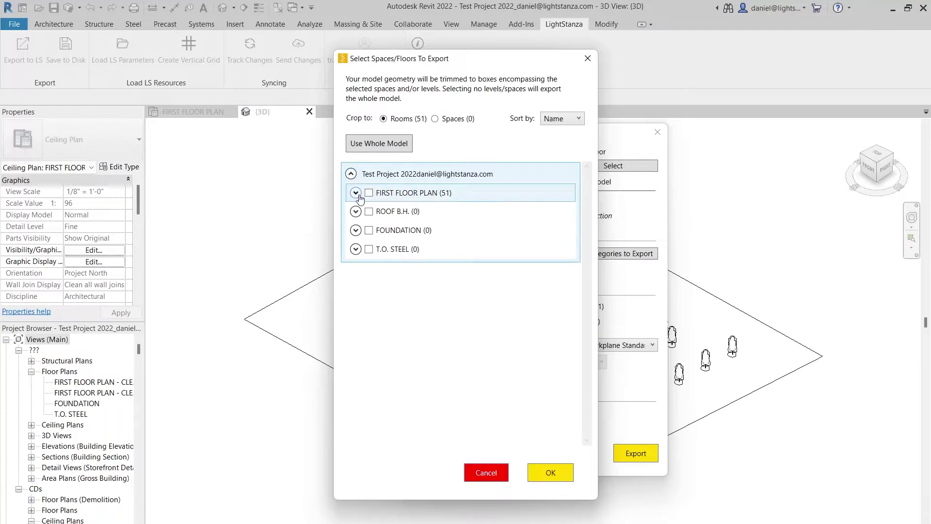
click(355, 192)
click(368, 193)
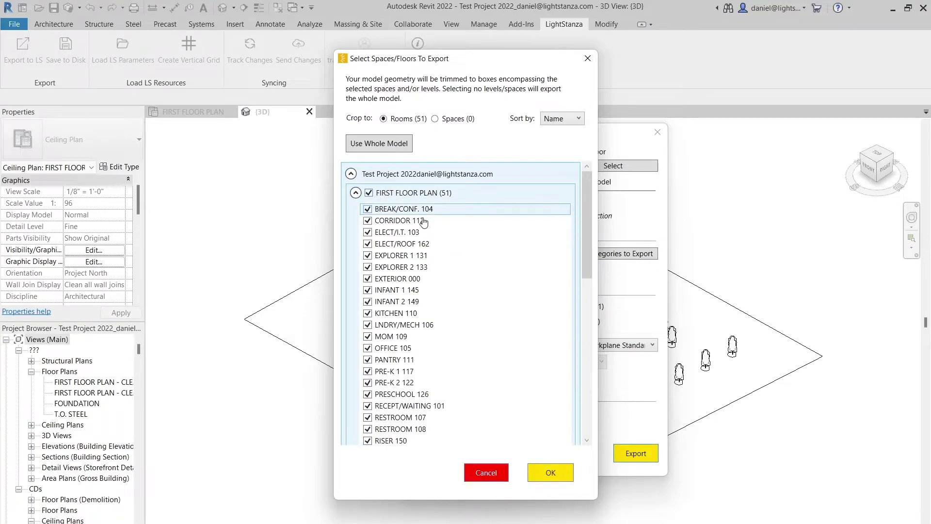
click(369, 193)
Step: Limit the export to ELECT/I.T. 103, EXTERIOR 000, MOM 109 and PRESCHOOL 126, and reset the scope to Whole Model
click(368, 232)
click(367, 278)
click(367, 336)
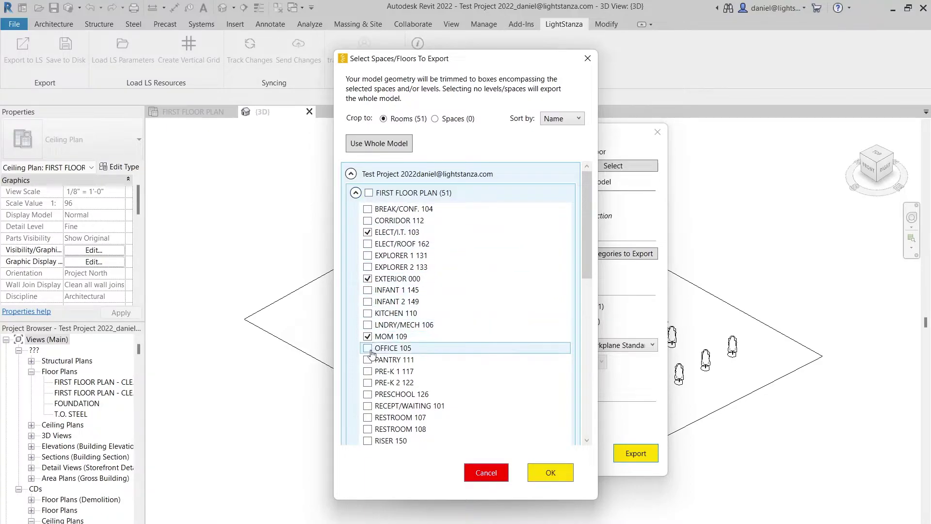
click(367, 394)
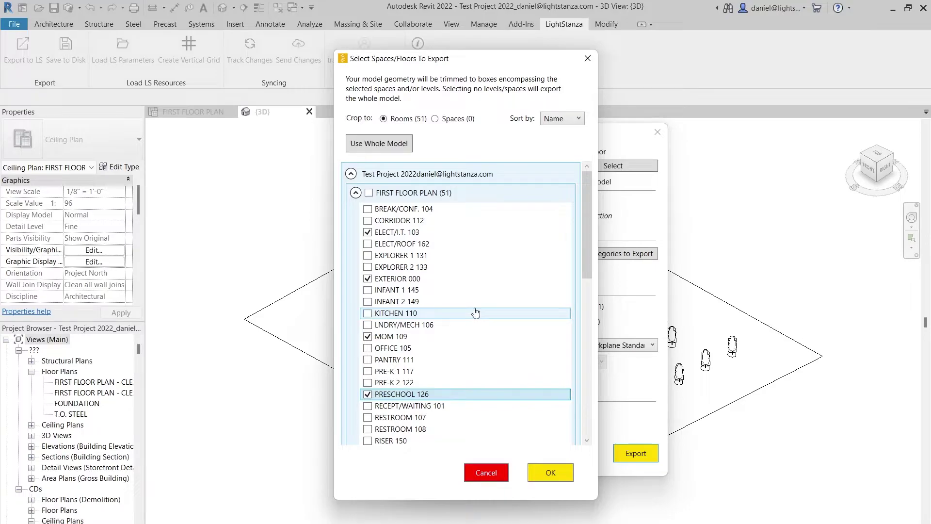
click(545, 472)
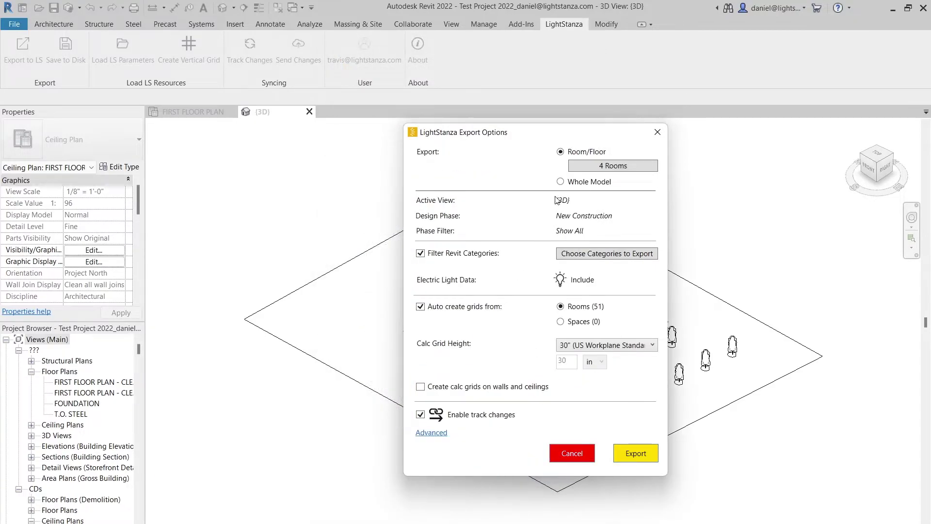
click(561, 183)
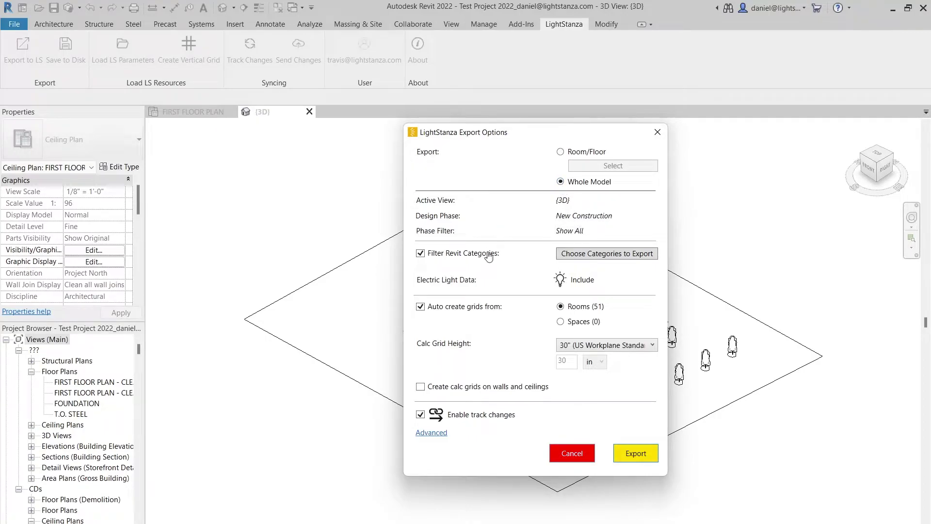
Step: Filter the exported Revit categories to the Minimal set plus Furniture, Furniture Systems and Casework
mouse_move(454, 260)
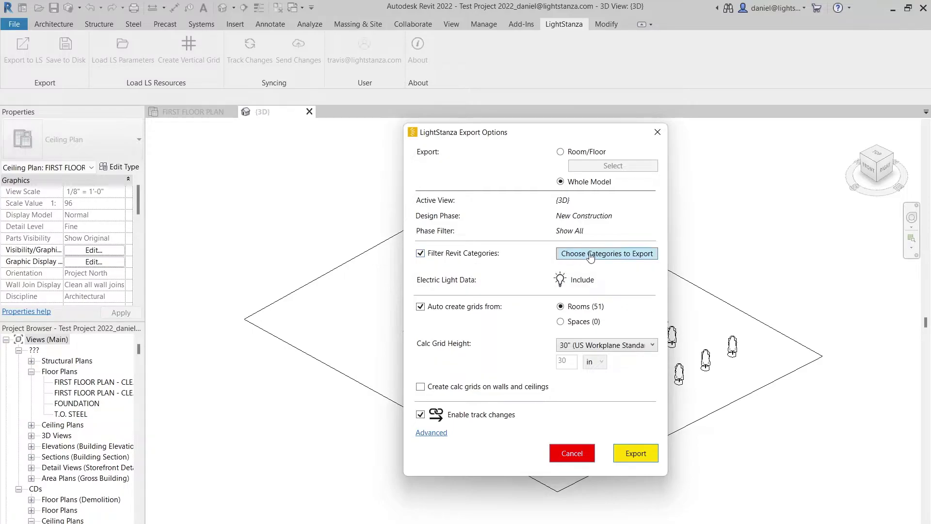
click(613, 257)
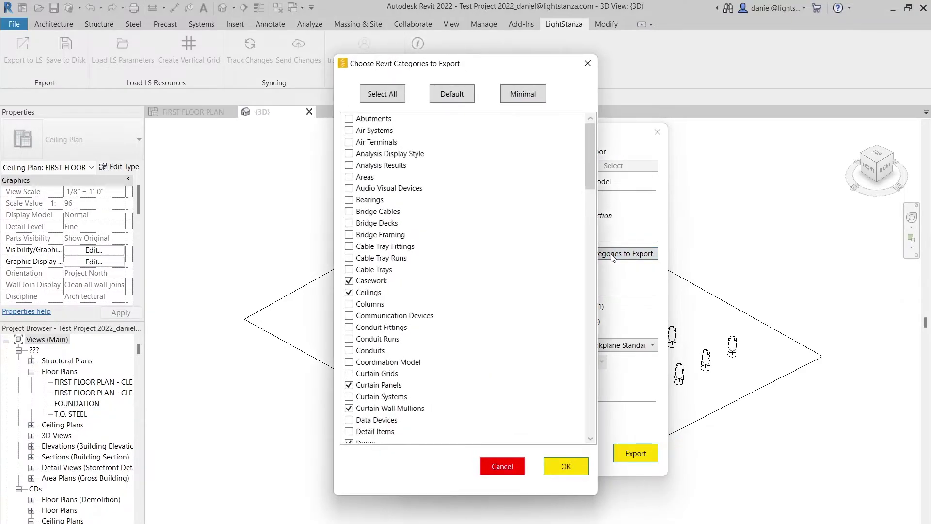
click(381, 94)
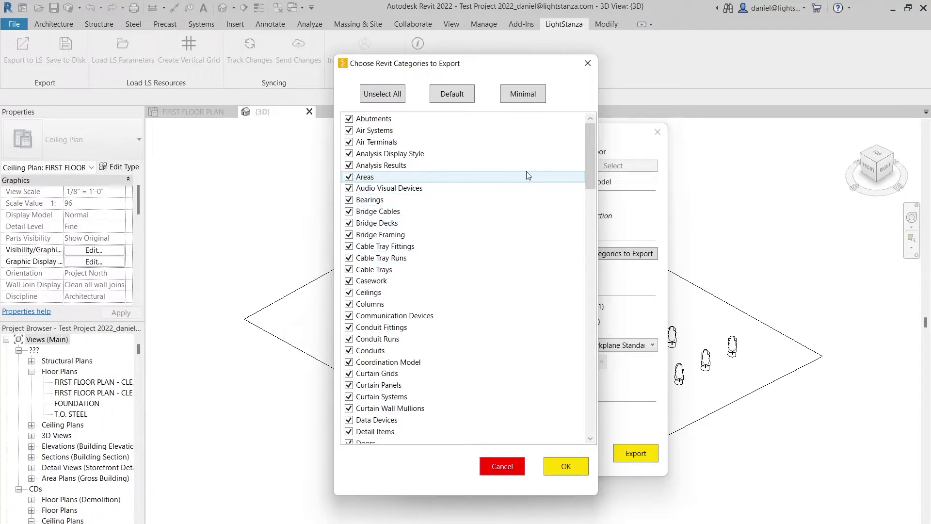
click(523, 97)
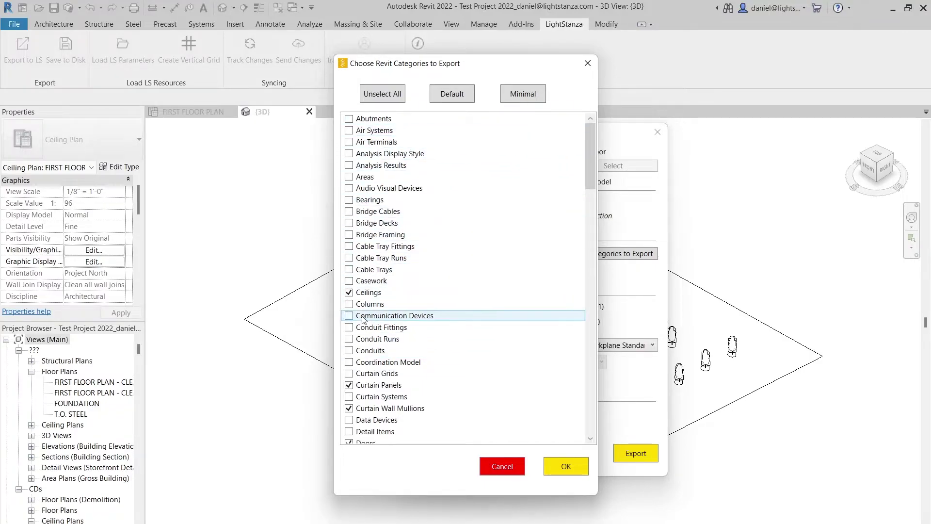
scroll(365, 323, down, 5)
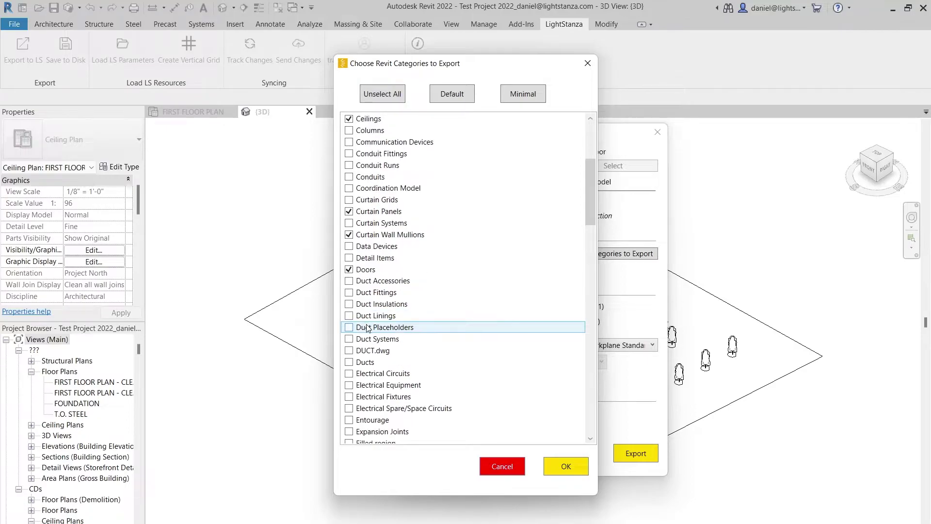
scroll(364, 335, down, 5)
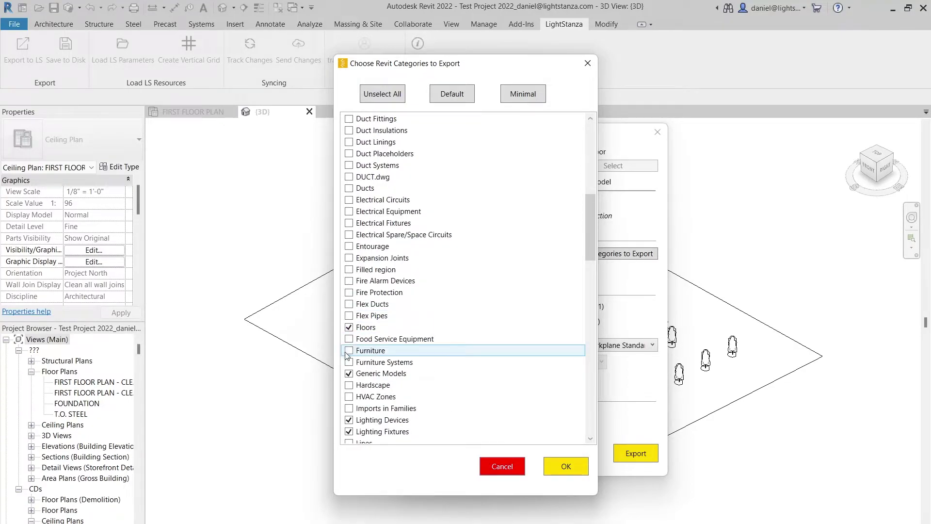
click(348, 350)
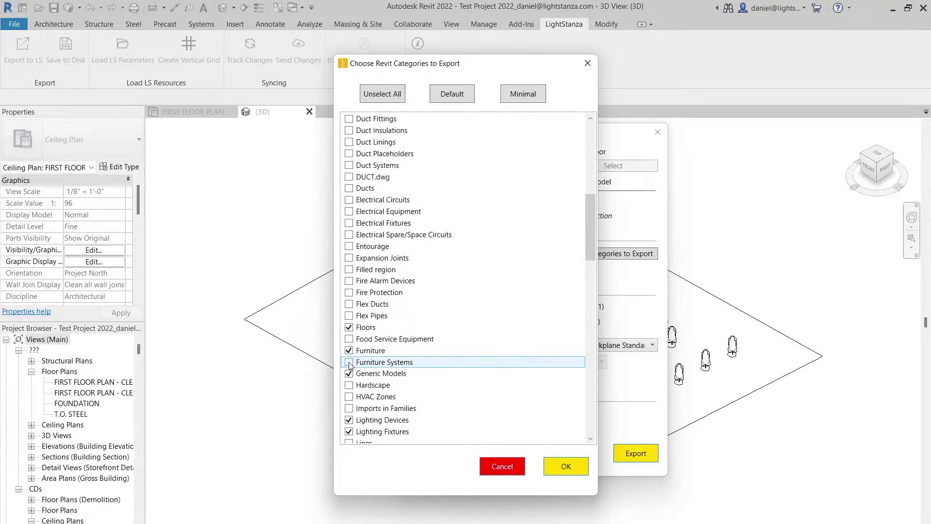
click(349, 362)
scroll(391, 255, up, 8)
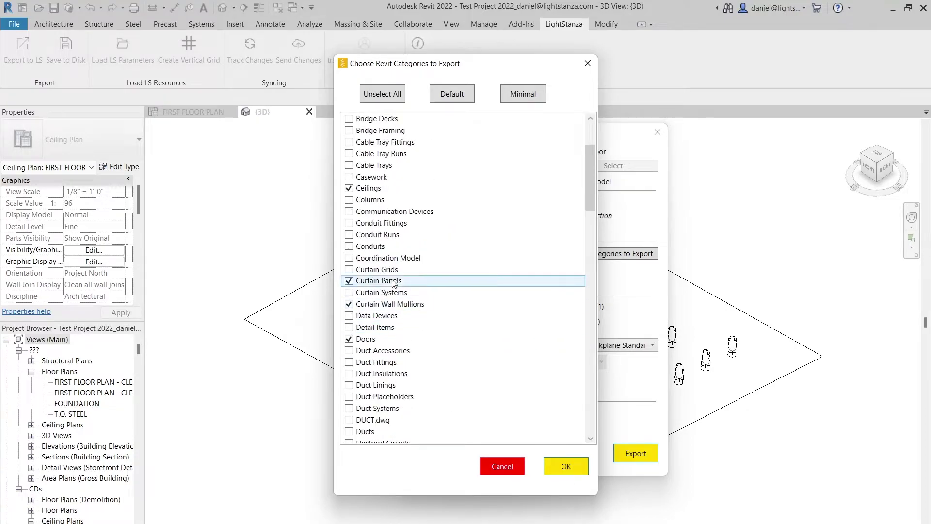
click(349, 211)
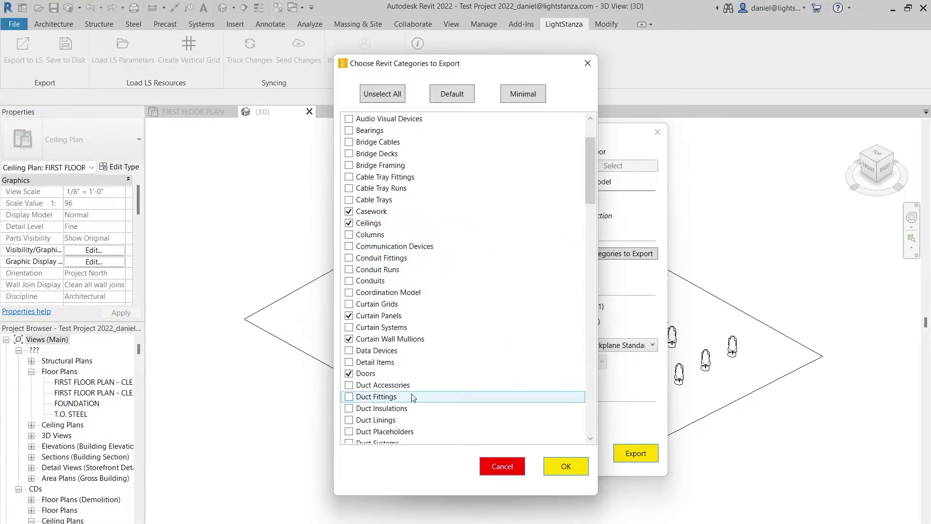
click(566, 467)
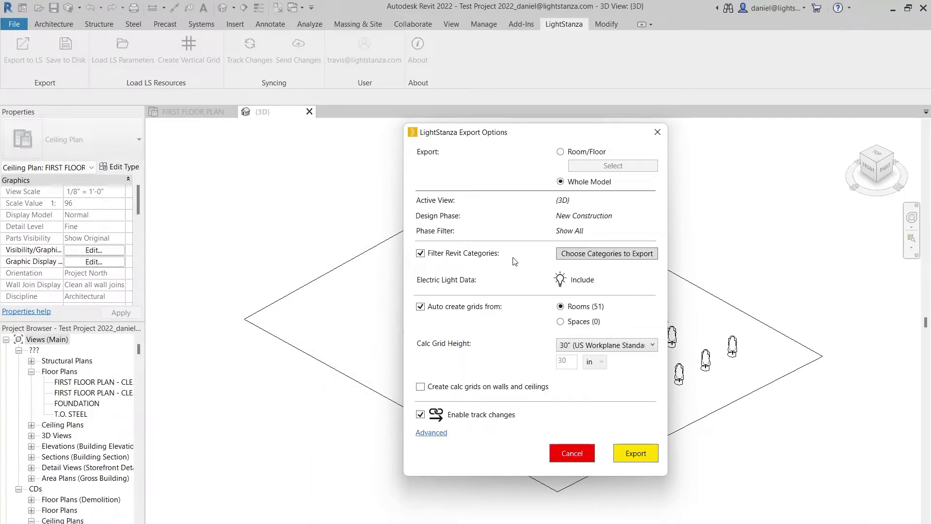
Step: Toggle the electric light data off and back to Include, and look at the calc grid height options without changing them
mouse_move(485, 291)
click(561, 281)
click(561, 281)
mouse_move(449, 311)
click(599, 349)
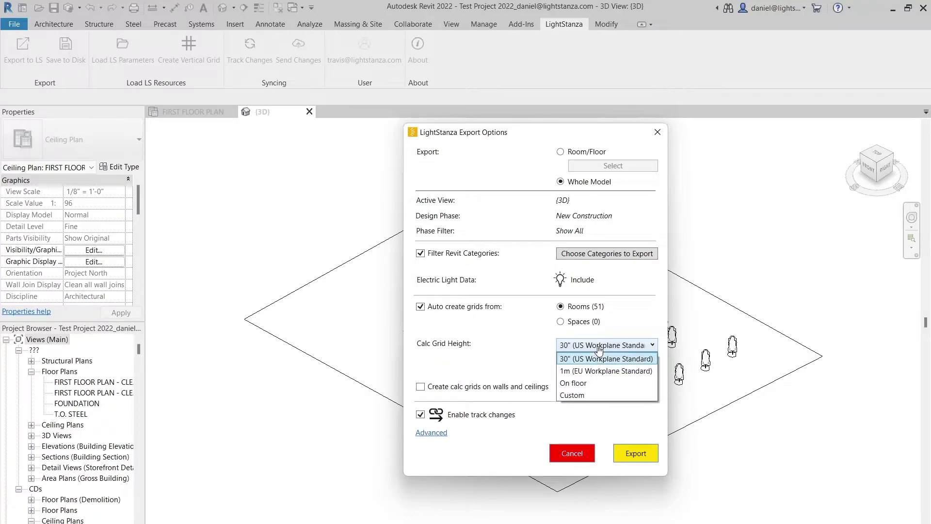
click(533, 323)
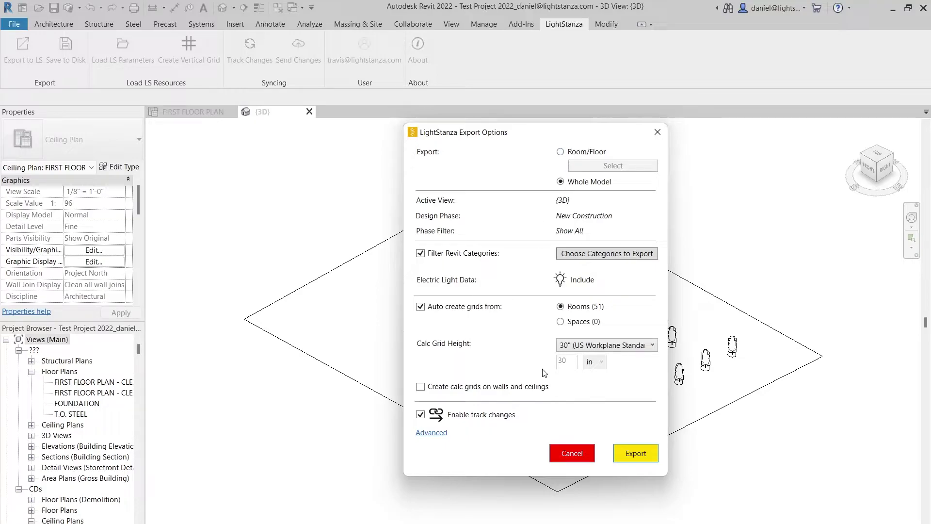
Step: Export the whole model to LightStanza and open the FIRST FLOOR PLAN ceiling plan under CDs
click(635, 453)
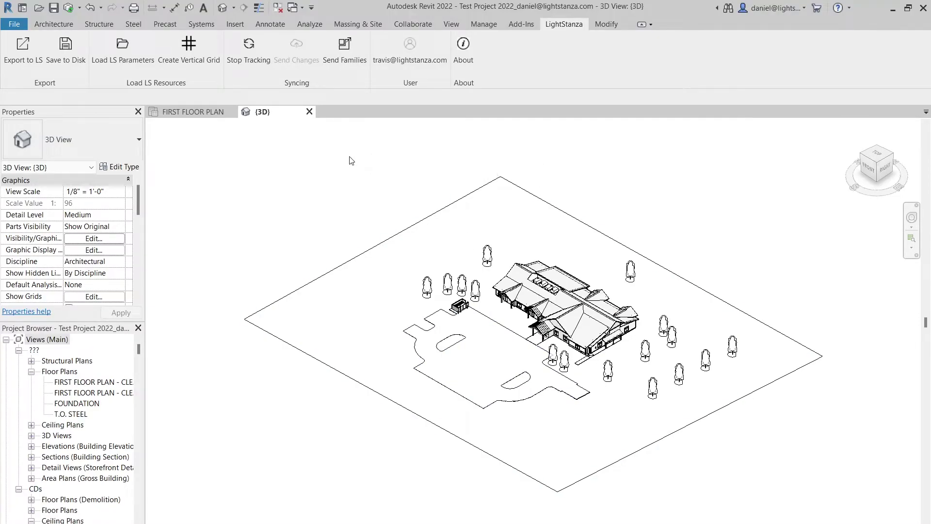
scroll(86, 453, down, 3)
click(79, 446)
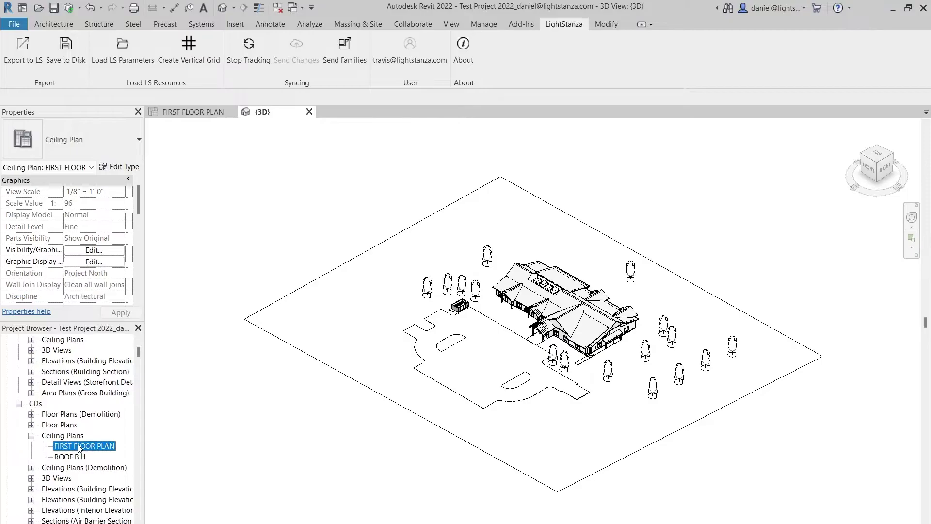
double_click(79, 446)
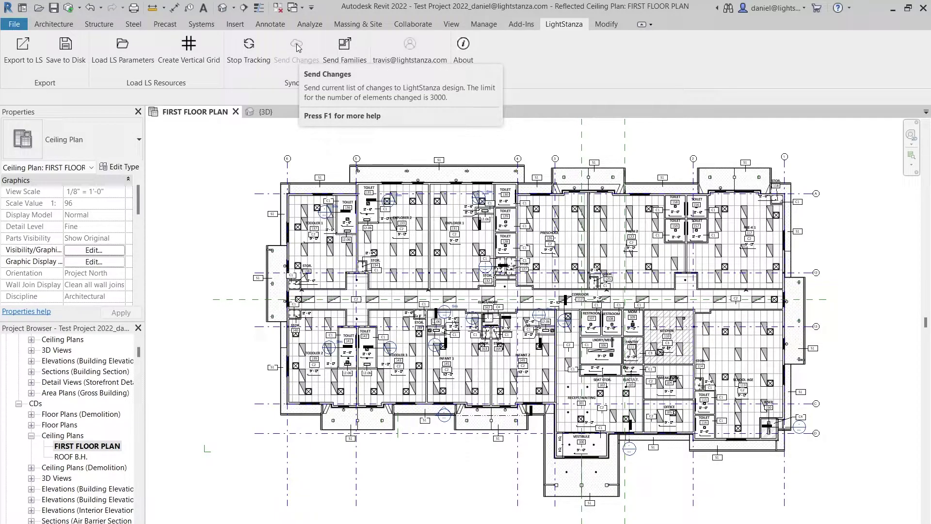
Step: Check the exported design's conversion progress in the LightStanza browser window and return to the Revit ceiling plan
click(894, 10)
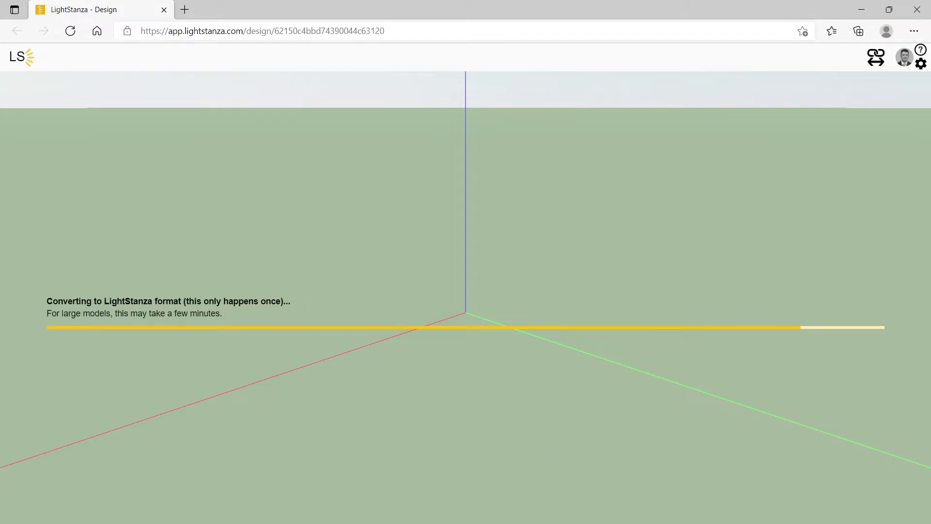
click(559, 522)
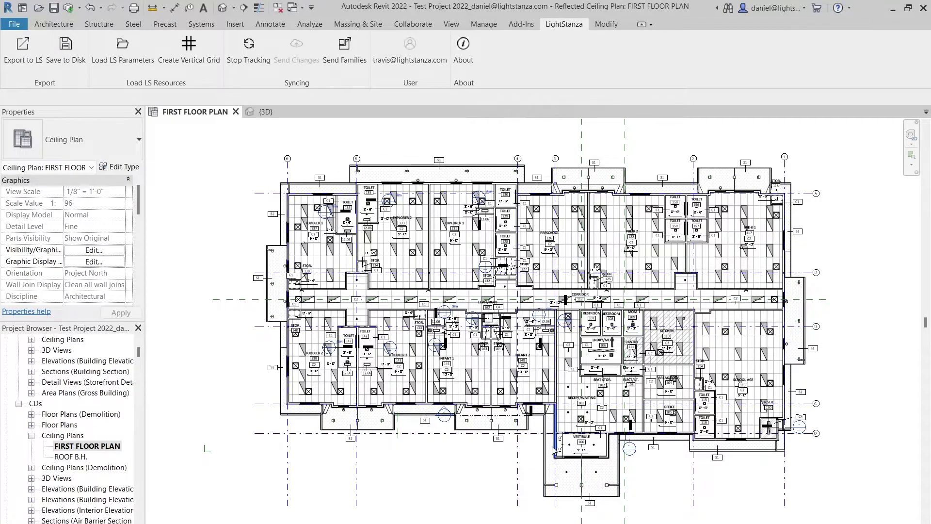
click(900, 6)
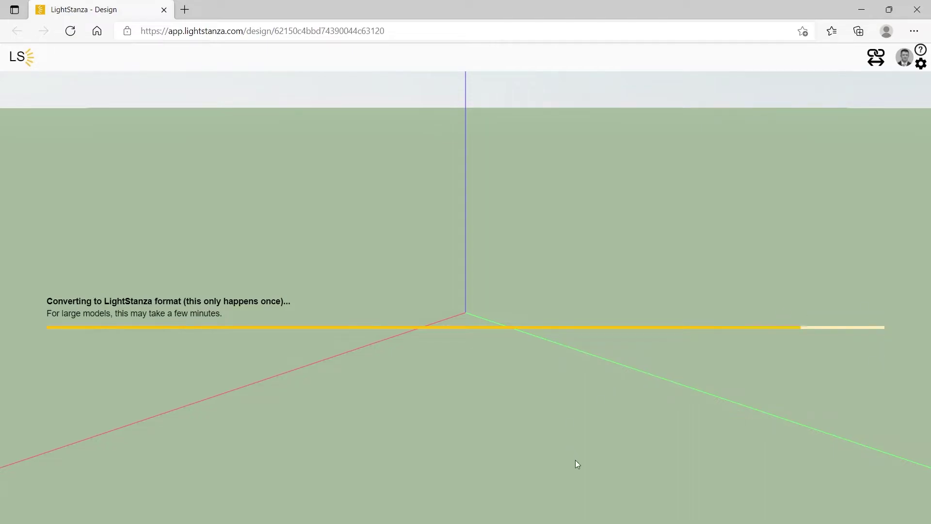
mouse_move(558, 521)
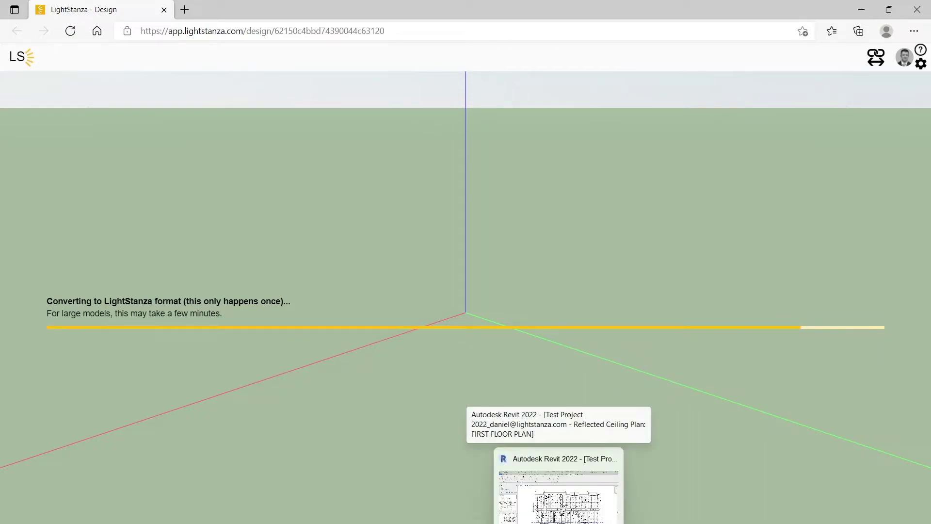
click(558, 490)
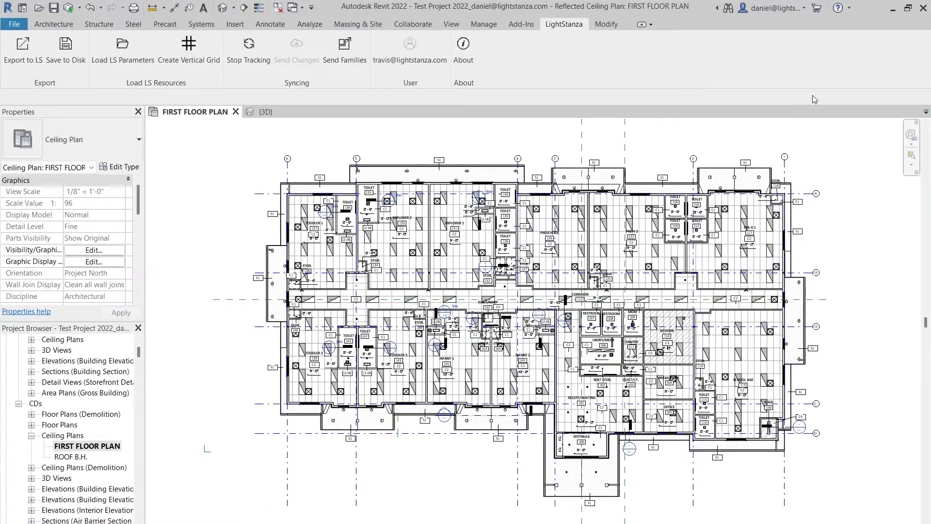
Step: Switch from Revit to the LightStanza browser window and examine the imported fixtures on the floor plan around EXPLORER 2
click(908, 8)
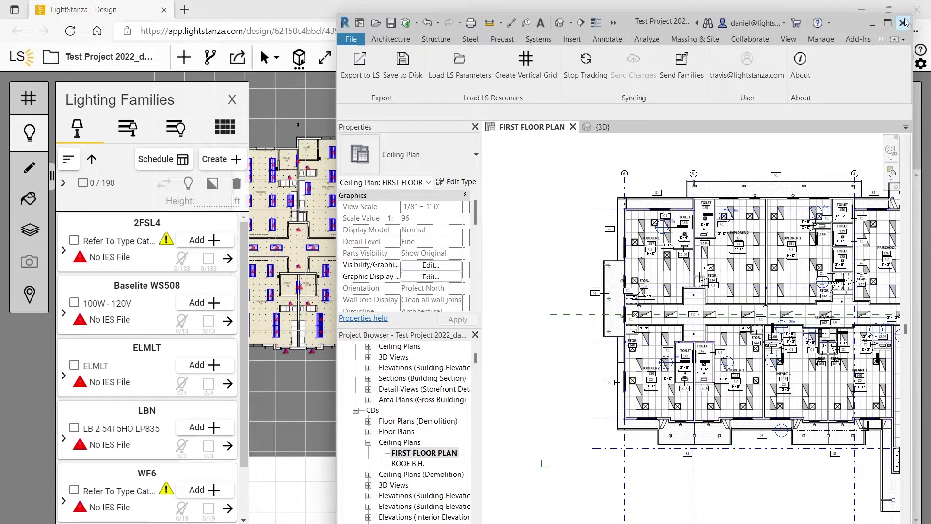
click(872, 23)
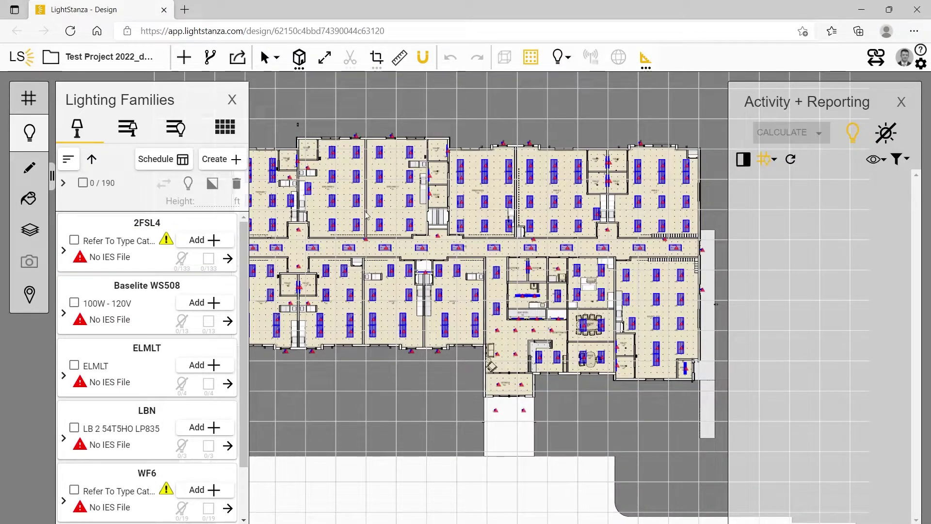
scroll(387, 231, down, 1)
scroll(417, 242, up, 1)
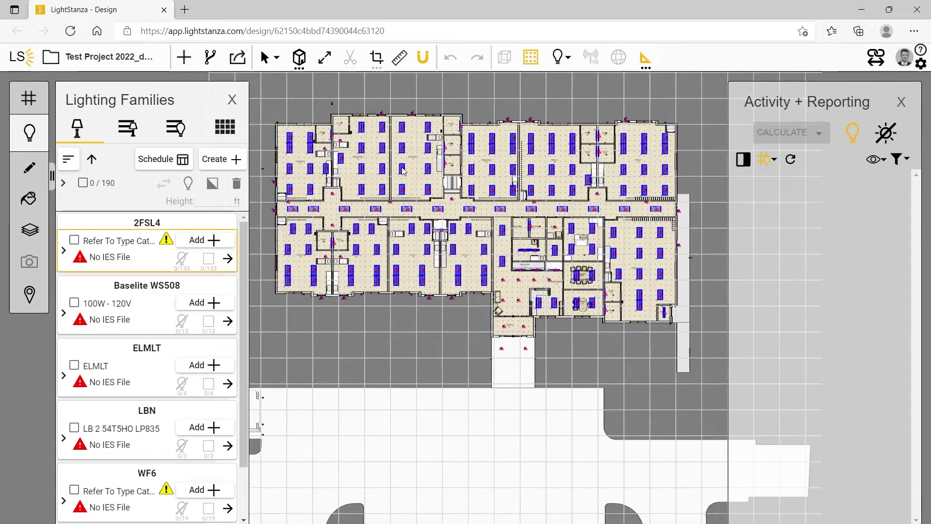
scroll(466, 262, down, 1)
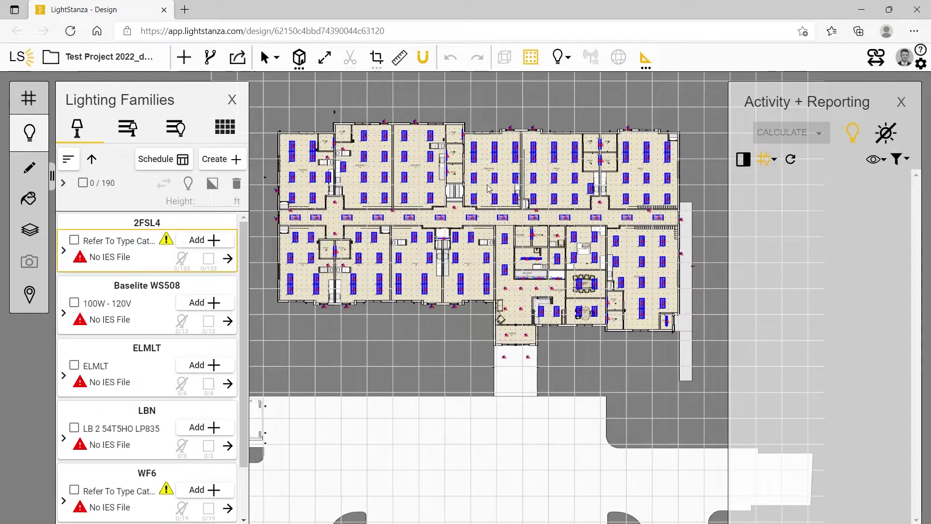
drag(400, 177, 489, 250)
scroll(490, 250, up, 5)
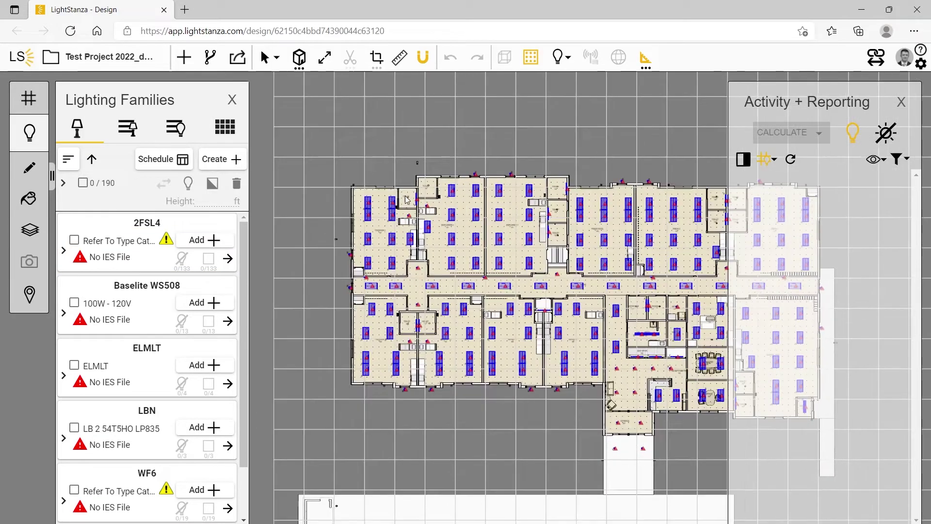
scroll(417, 167, down, 2)
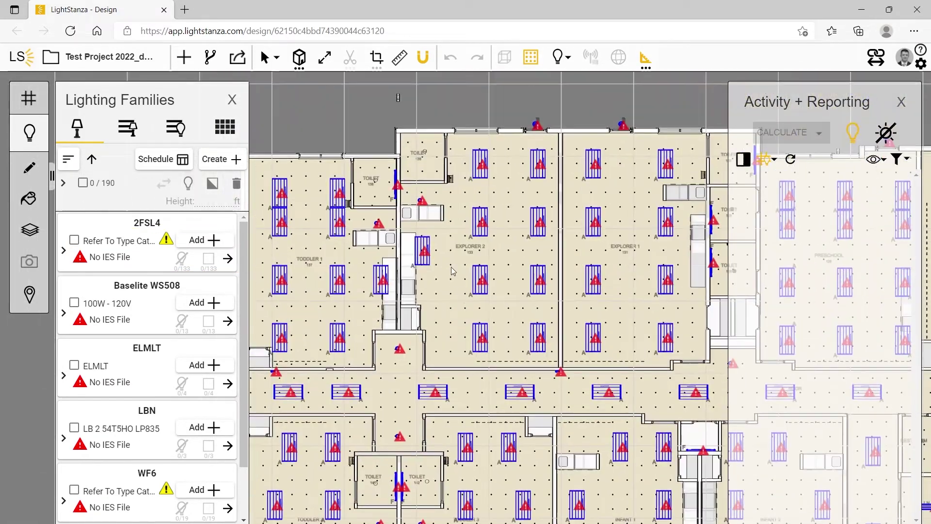
scroll(435, 237, up, 5)
drag(435, 237, 438, 304)
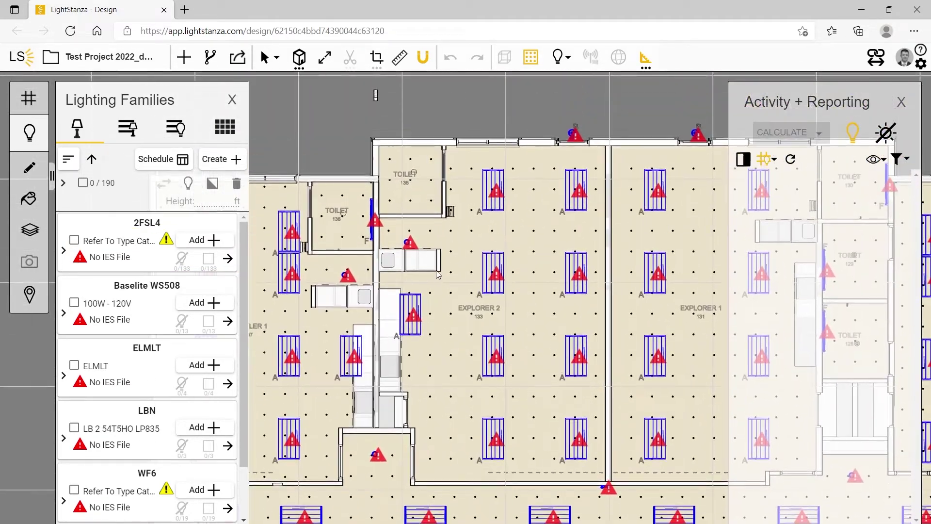
Step: Upload the IES file FAV6LSR1000LF35K from the Desktop and assign it to the 2FSL4 fixture type labelled A
click(494, 274)
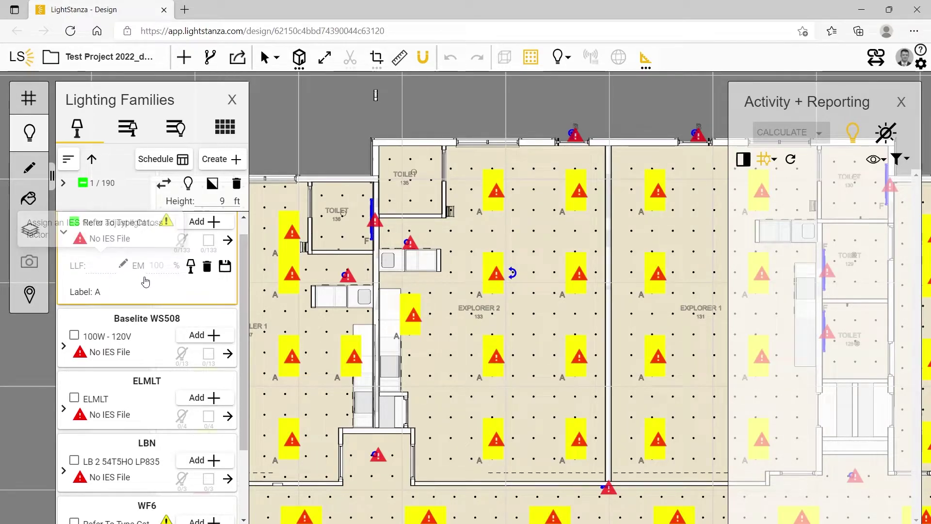
click(111, 240)
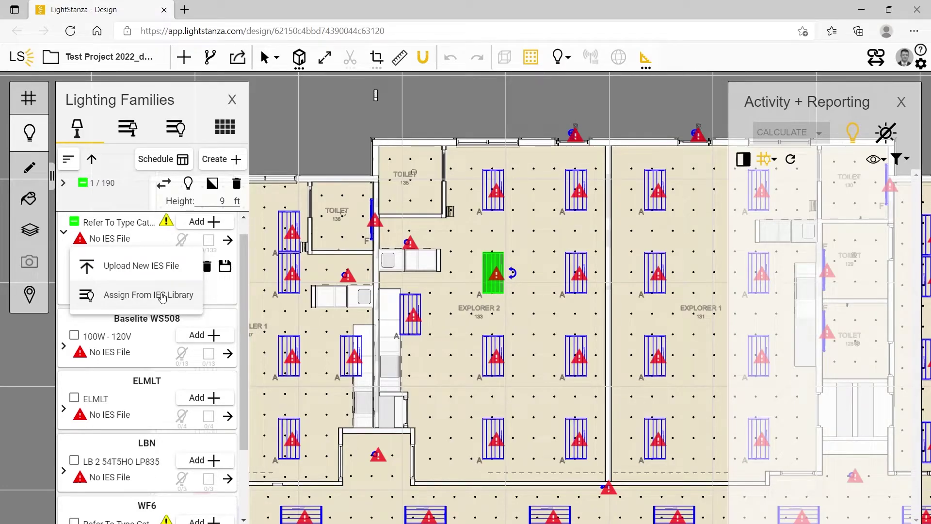
click(146, 266)
scroll(153, 219, down, 1)
click(153, 220)
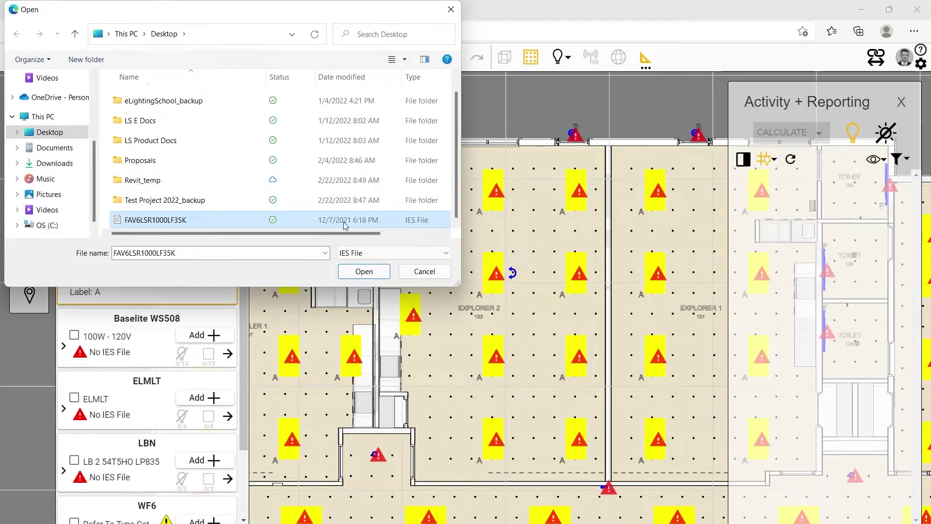
click(359, 270)
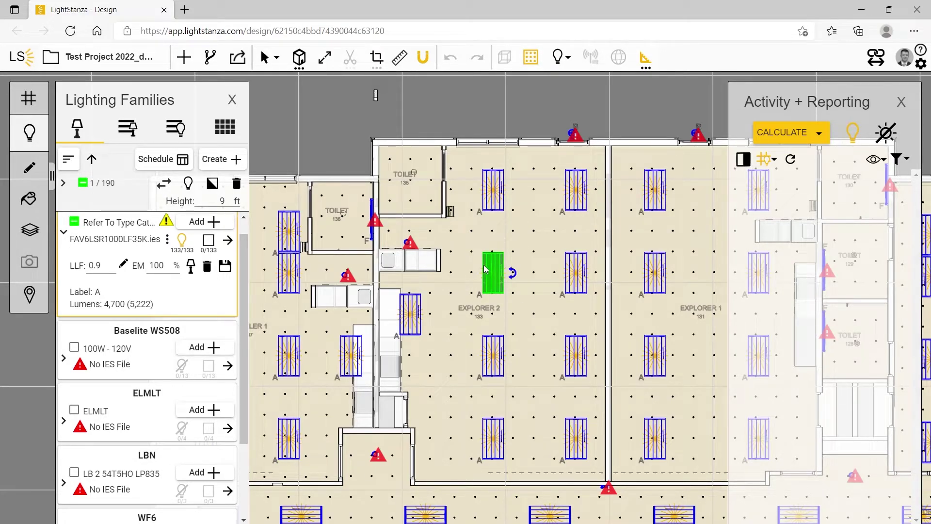
Step: Crop the design to the EXPLORER 2 133 space and dismiss the crop settings
scroll(501, 294, down, 5)
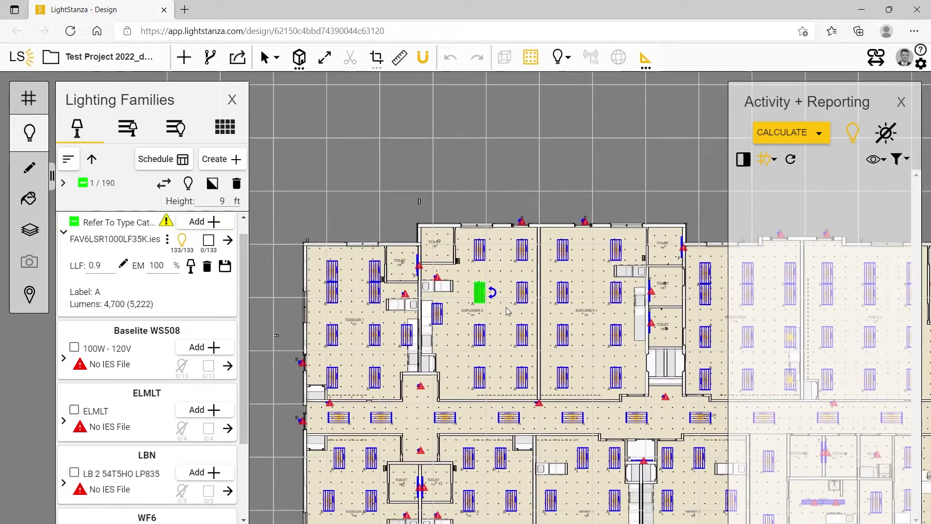
scroll(501, 295, down, 2)
scroll(459, 251, up, 5)
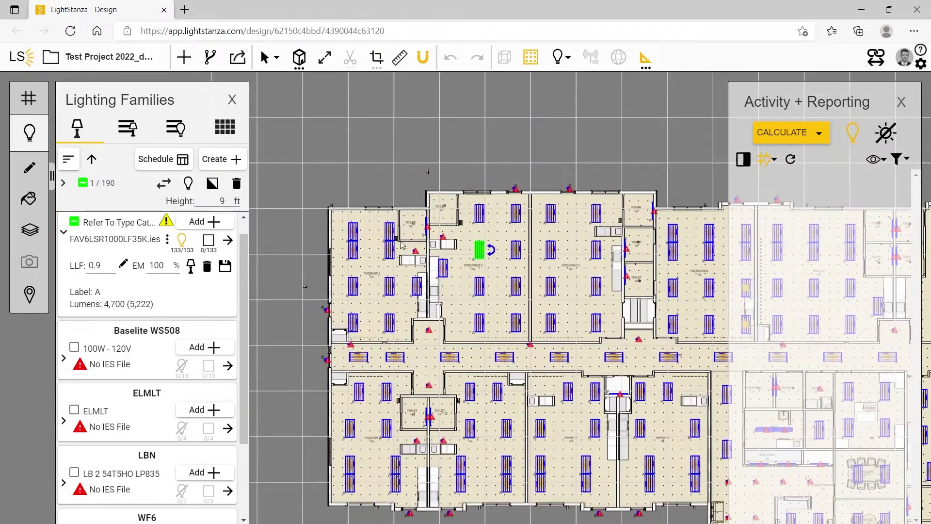
scroll(460, 252, up, 2)
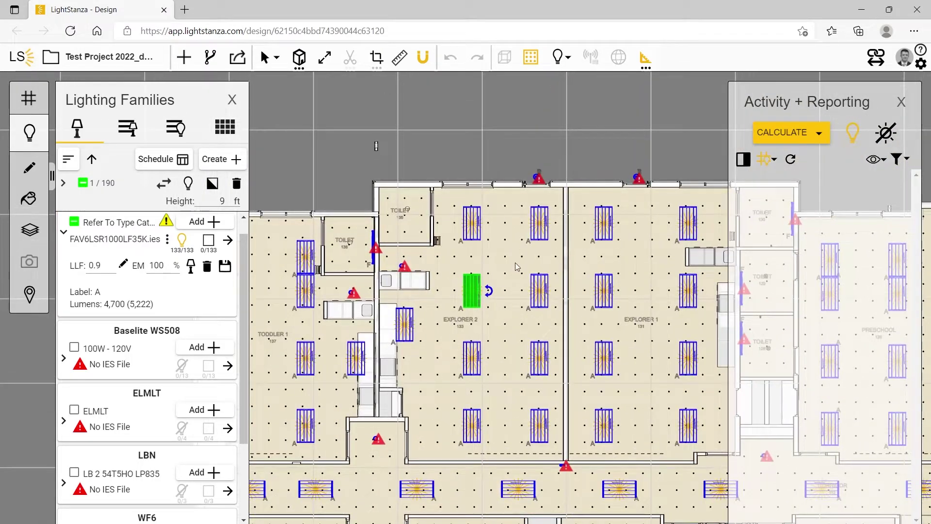
click(514, 266)
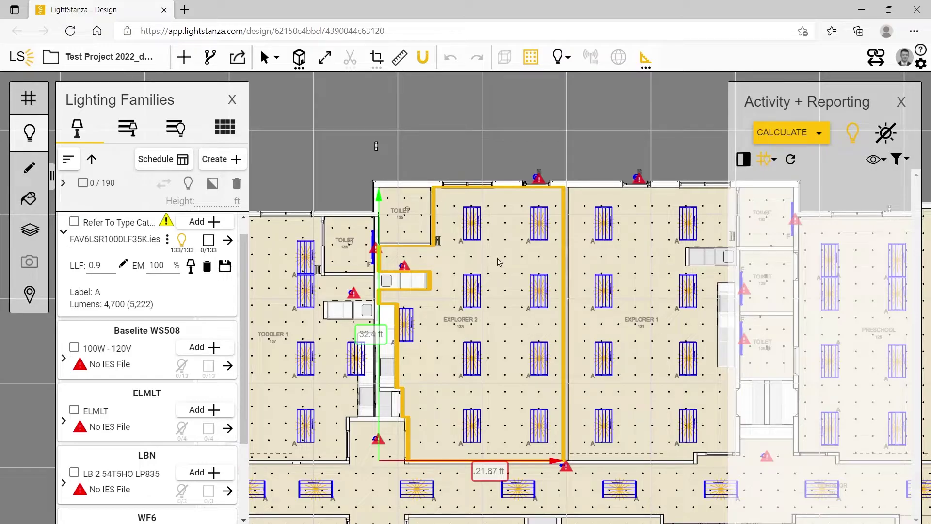
right_click(498, 261)
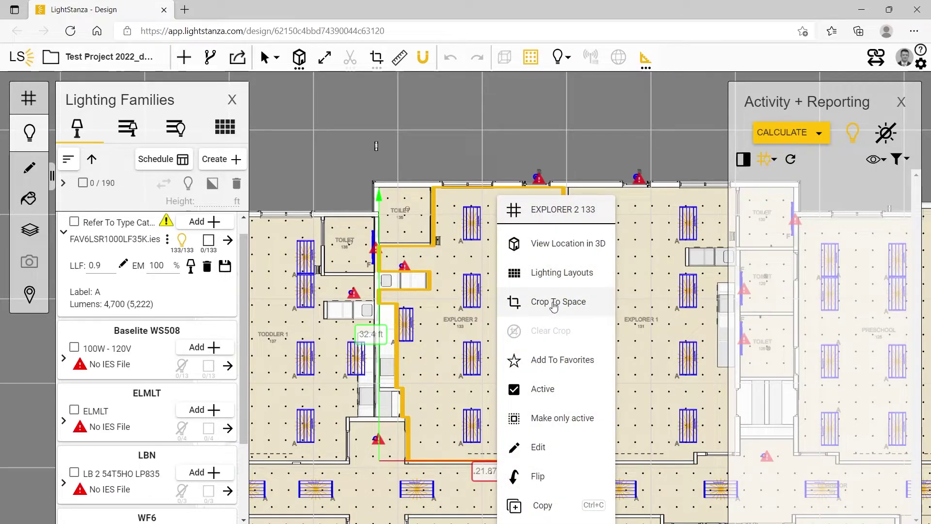
click(505, 287)
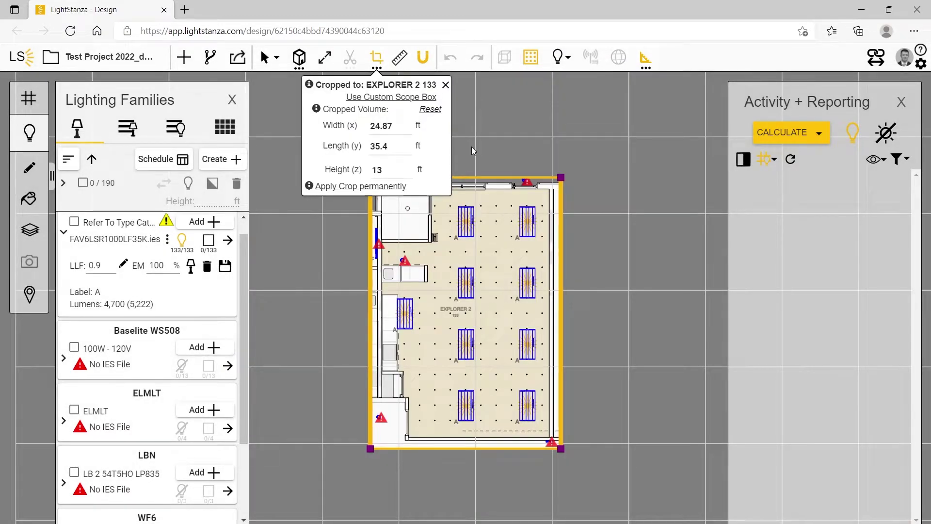
click(445, 86)
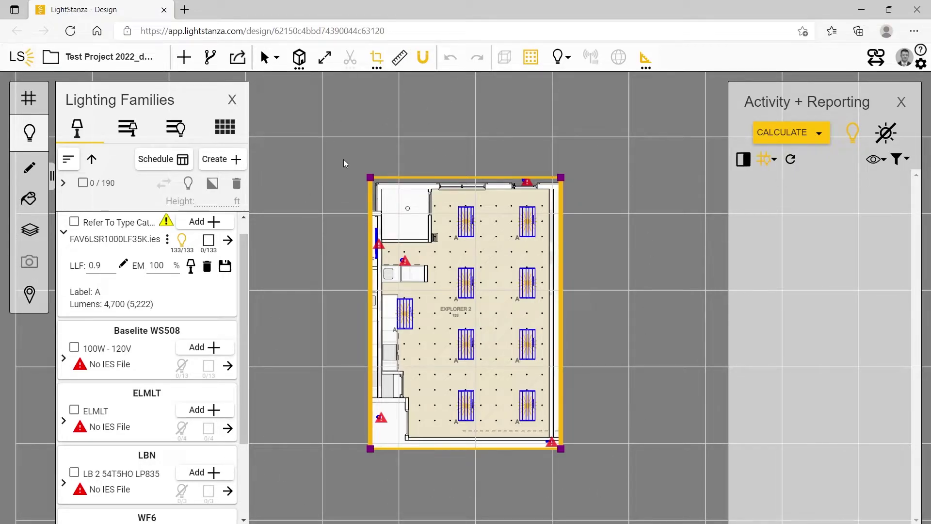
Step: Start a Grid Illuminance calculation for the cropped EXPLORER 2 133 space with the Normal luminaire mode
scroll(463, 238, up, 3)
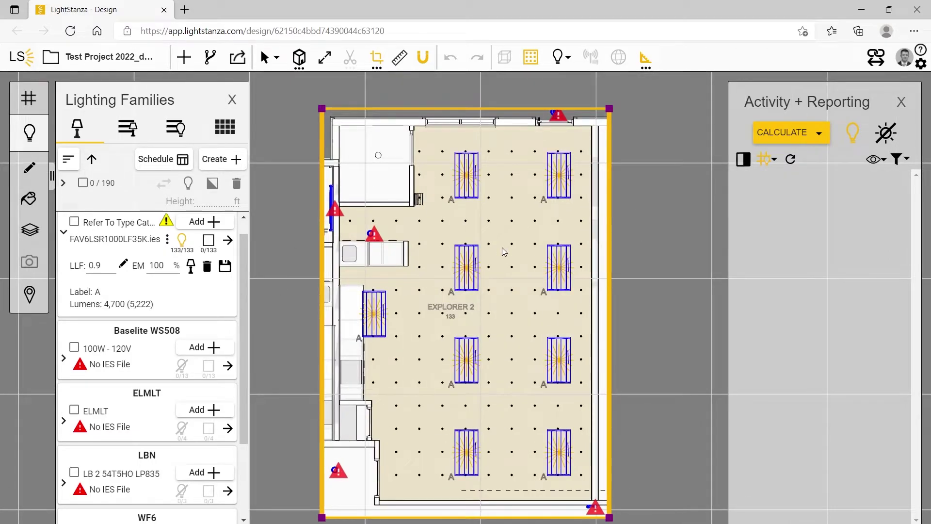
click(790, 134)
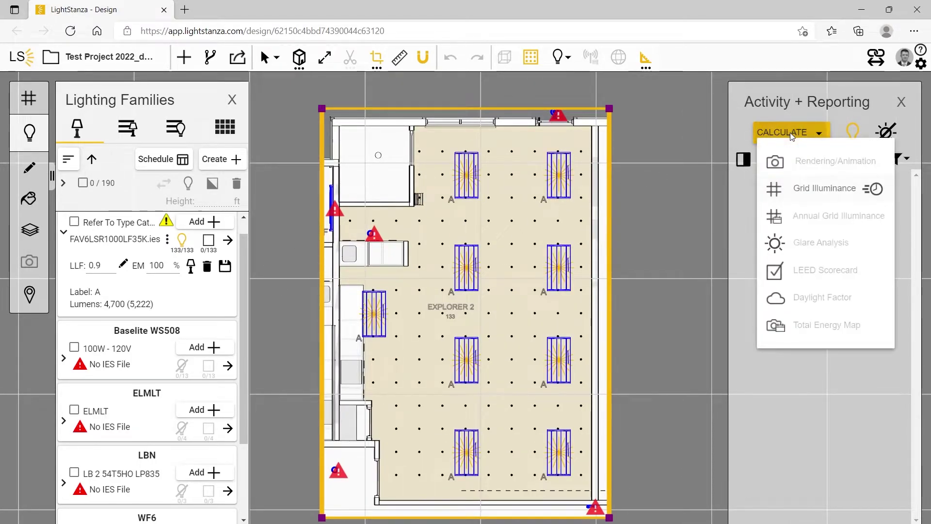
click(824, 188)
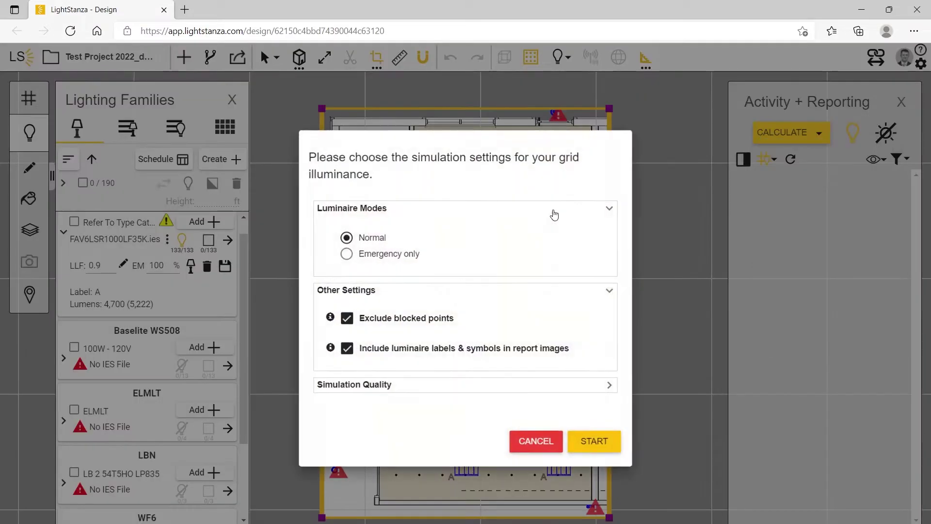
click(594, 440)
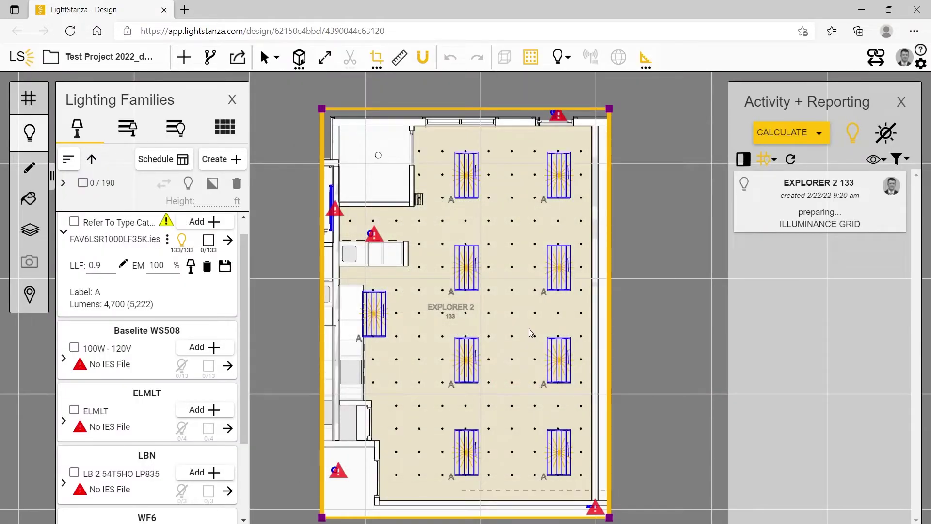
Step: View the EXPLORER 2 133 grid location in 3D and close the lighting families list
click(588, 501)
right_click(585, 500)
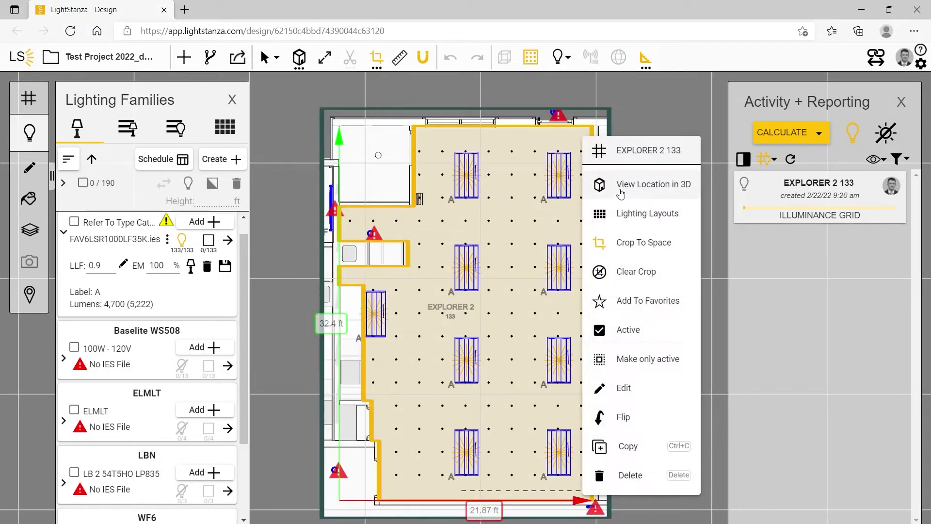
click(644, 188)
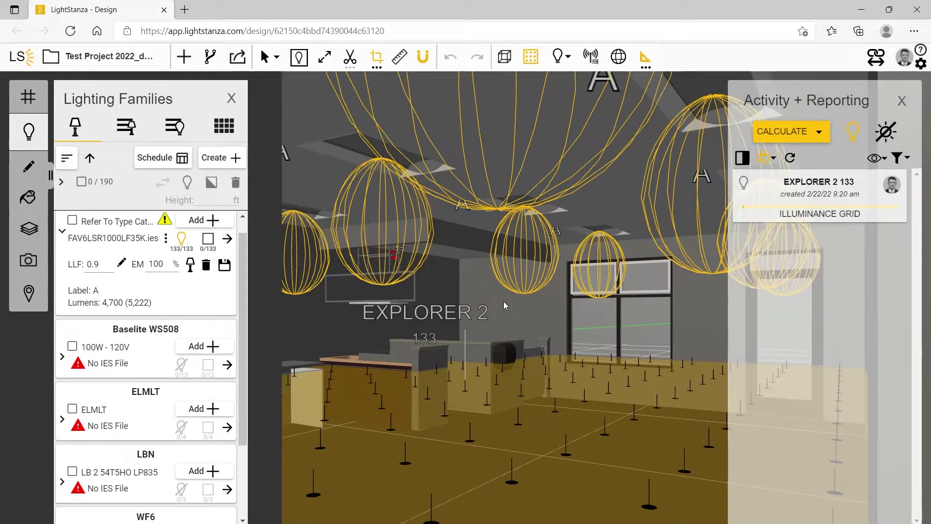
click(231, 98)
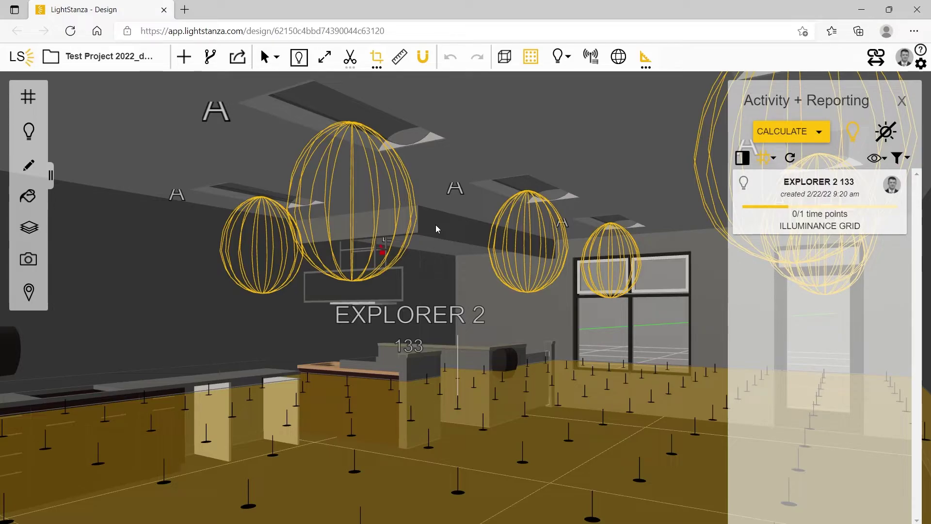
Step: Start a Luminance rendering of the EXPLORER 2 interior view at High quality
click(807, 131)
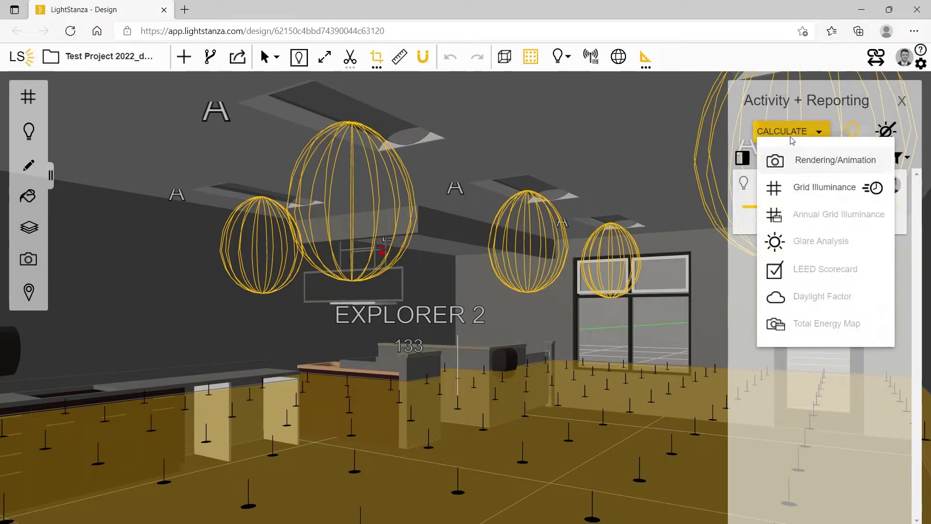
click(819, 162)
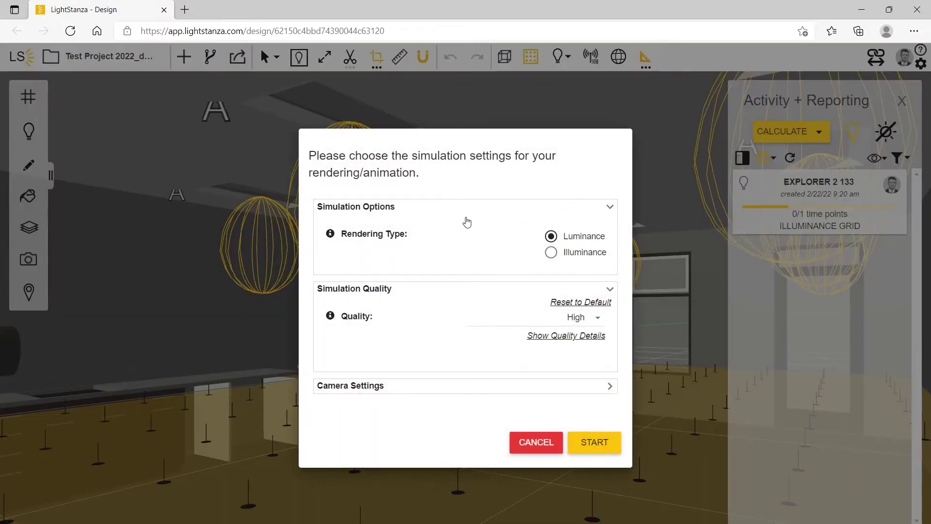
click(597, 442)
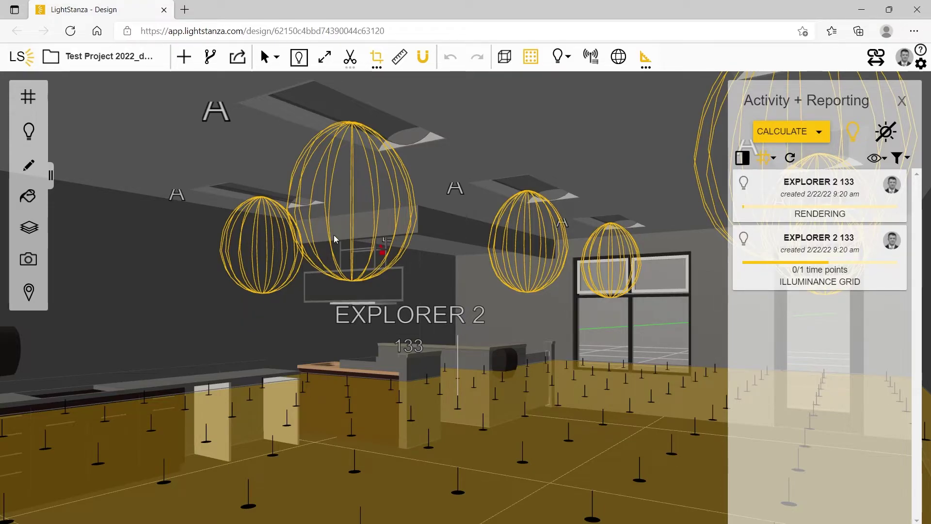
Step: Add a user-defined illuminance grid from the surface of the window wall in EXPLORER 2
click(28, 97)
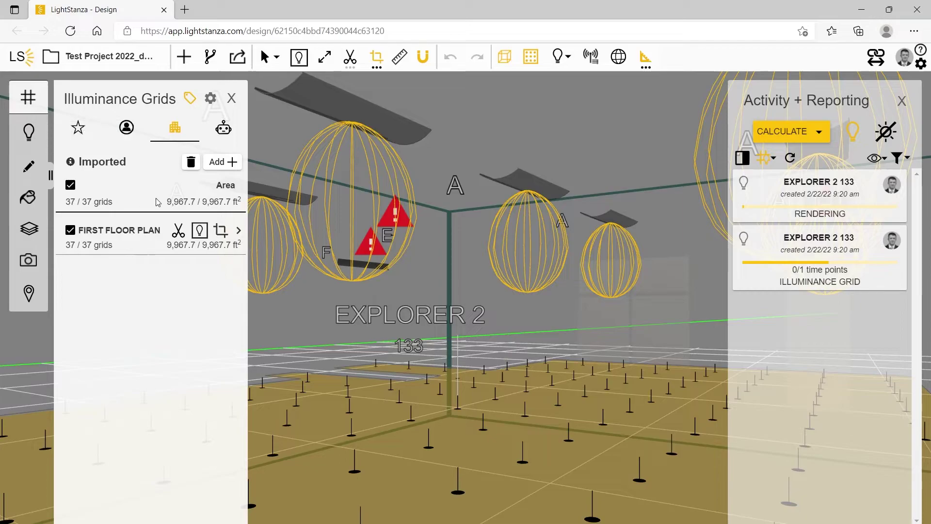
click(219, 162)
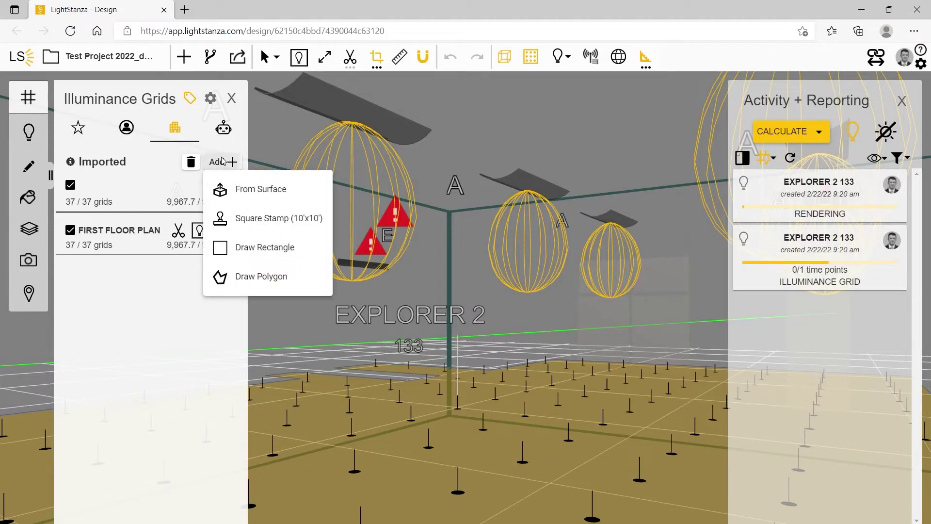
click(265, 190)
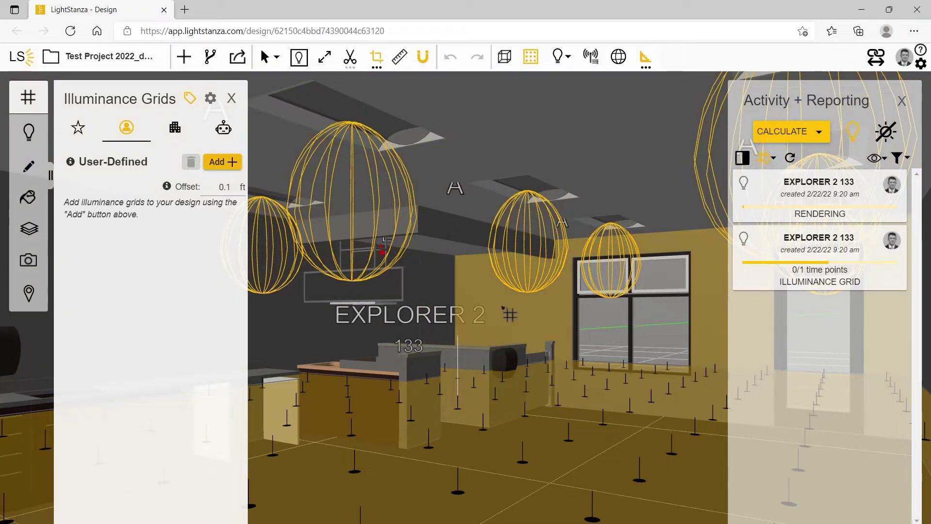
click(503, 307)
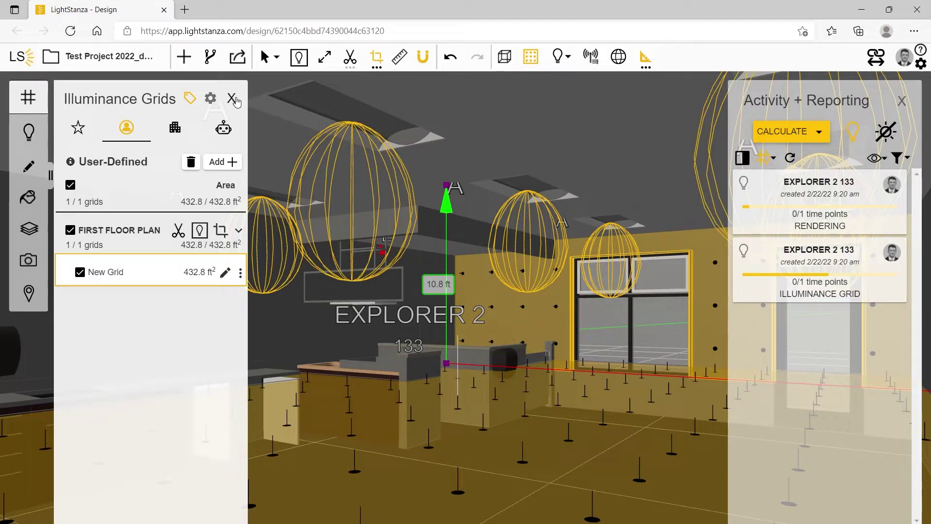
Step: Place a 10'x10' square stamp illuminance grid on the wall surface with the board in EXPLORER 2
click(216, 163)
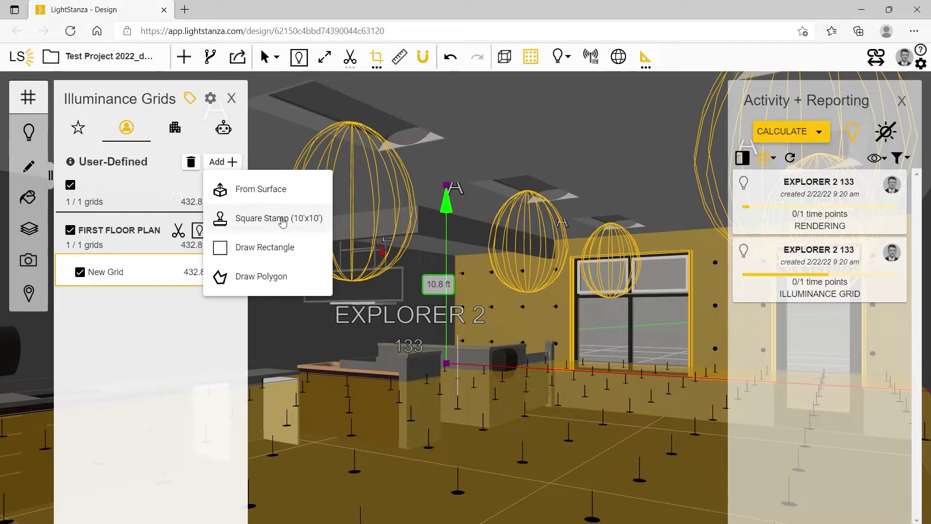
click(238, 216)
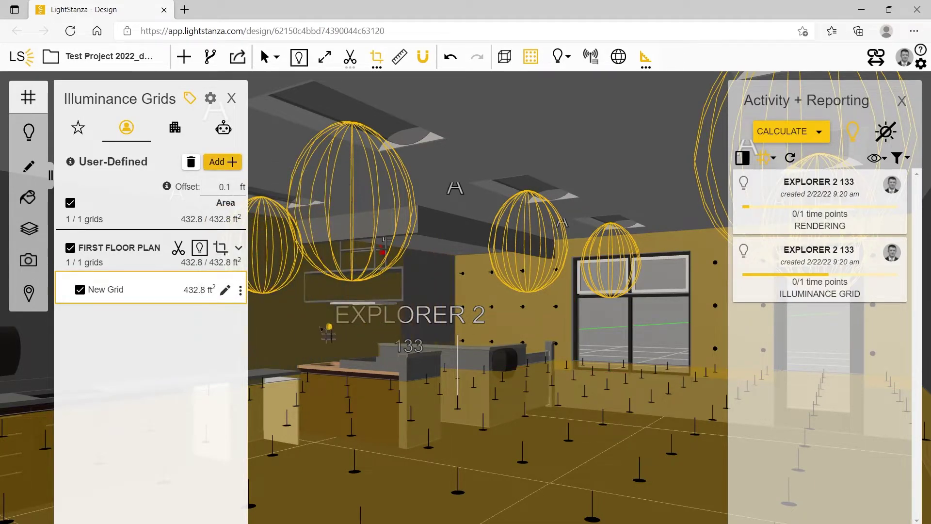
click(356, 325)
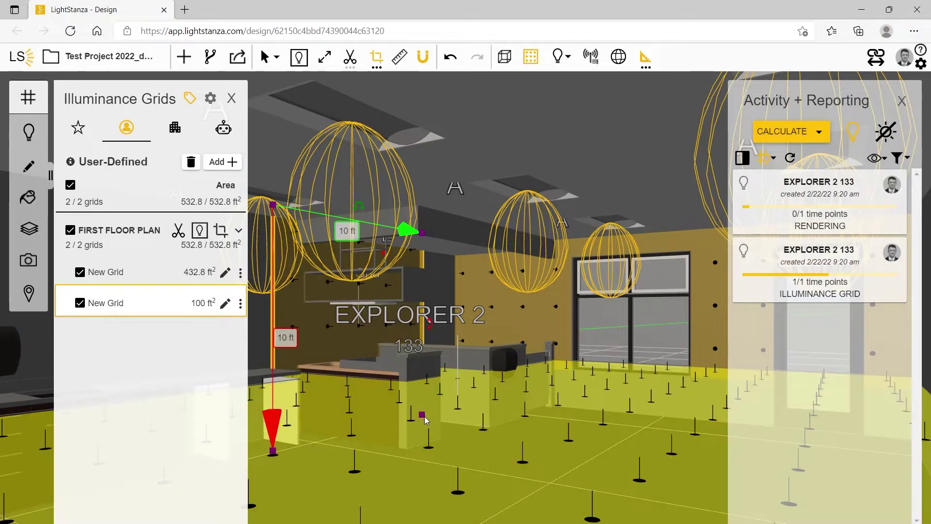
Step: Resize the stamp grid to 44.8 ft², shift it on the board wall, and delete it
drag(422, 415, 394, 350)
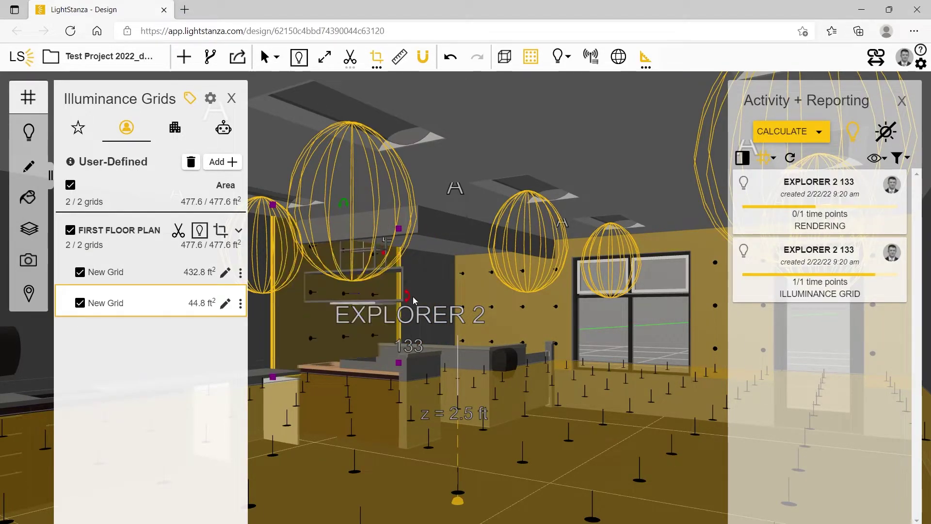
drag(395, 308, 360, 380)
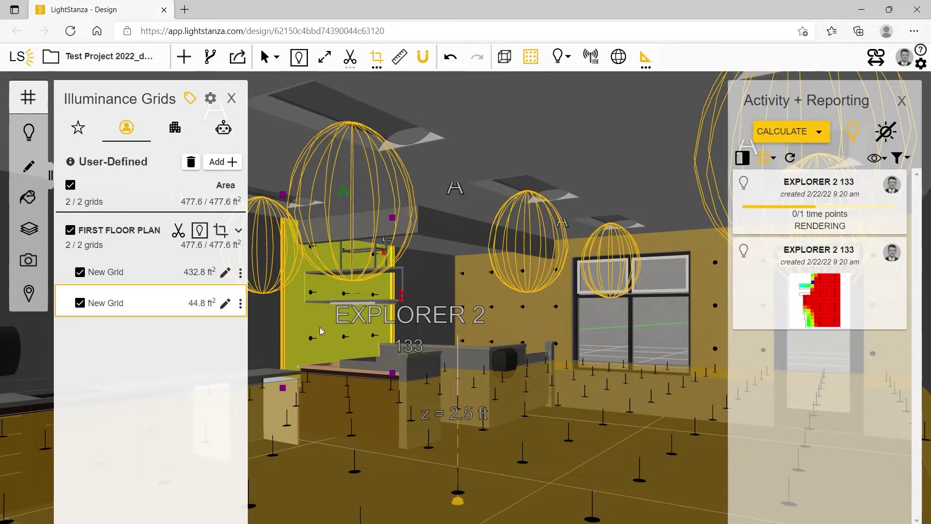
key(Delete)
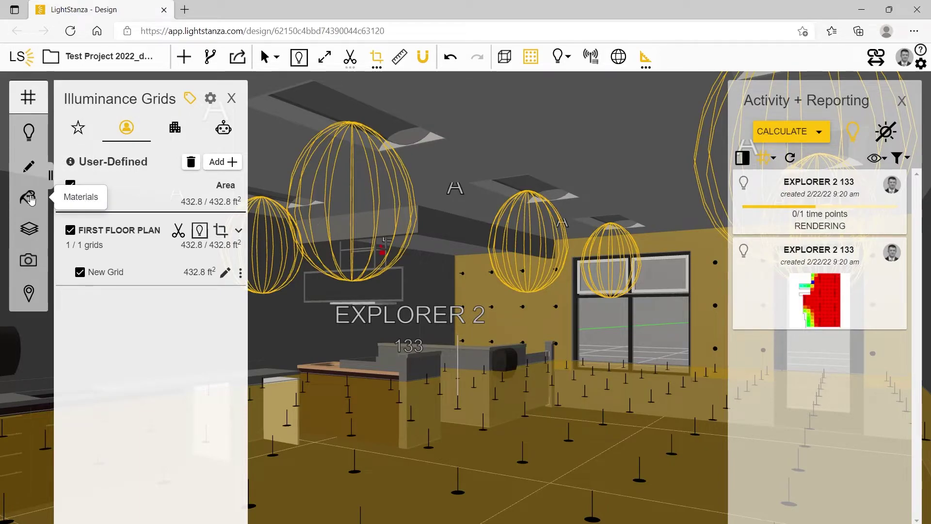
Step: Examine which surfaces use the IES 20% floor, 80% ceiling and 50% wall materials, and the wall material's editable properties
click(30, 198)
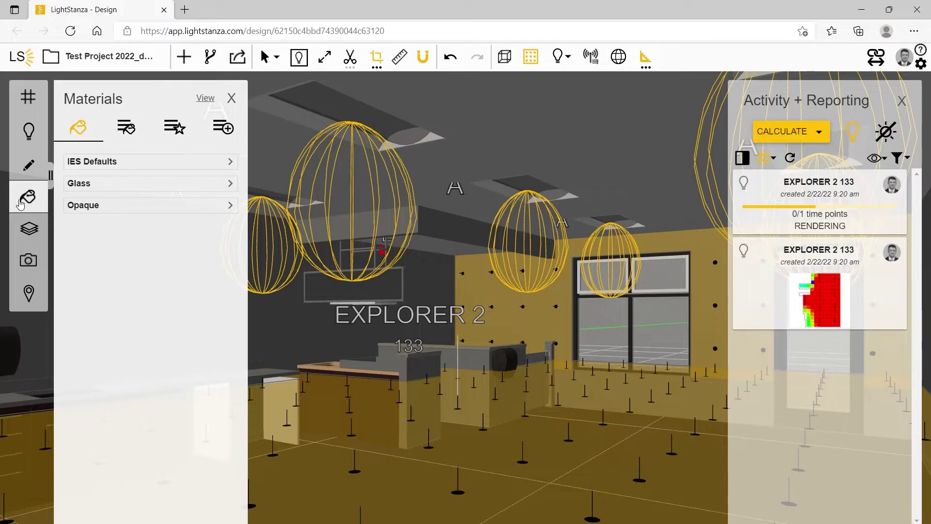
click(145, 164)
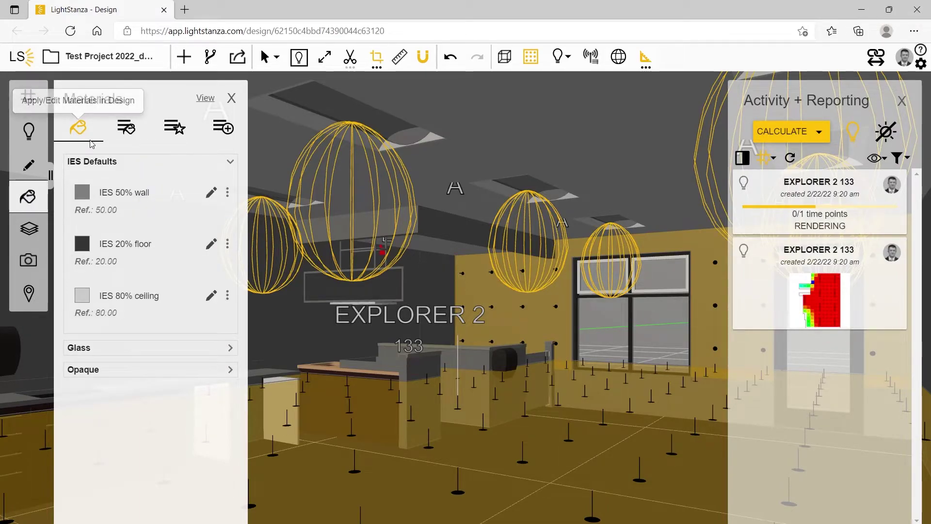
click(134, 205)
click(150, 257)
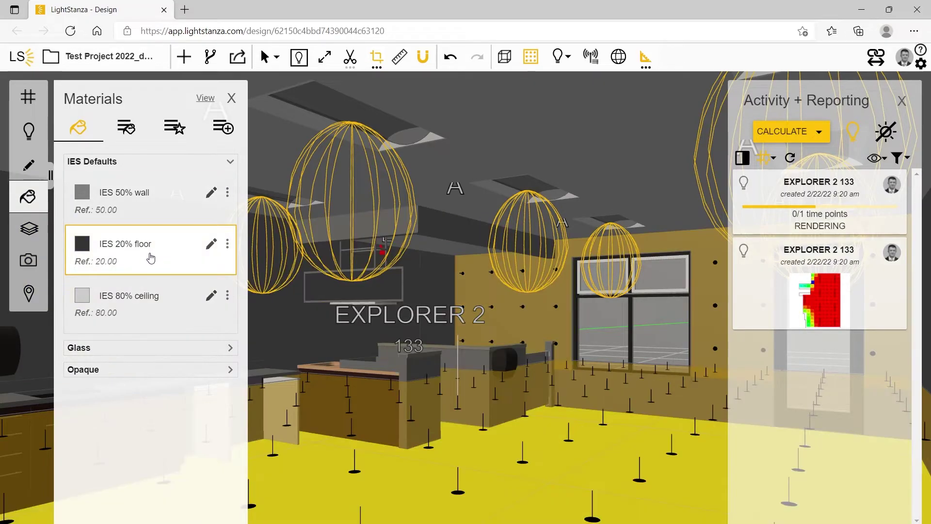
click(153, 310)
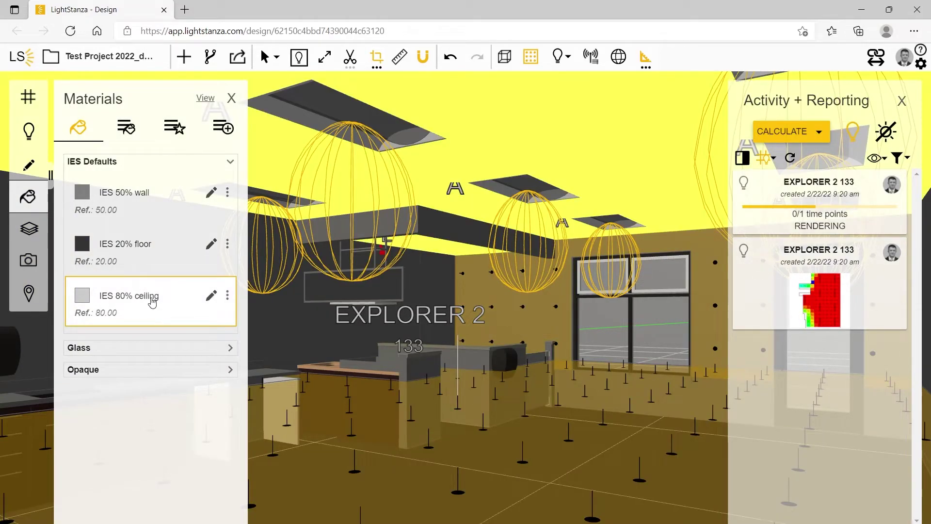
click(146, 261)
click(146, 213)
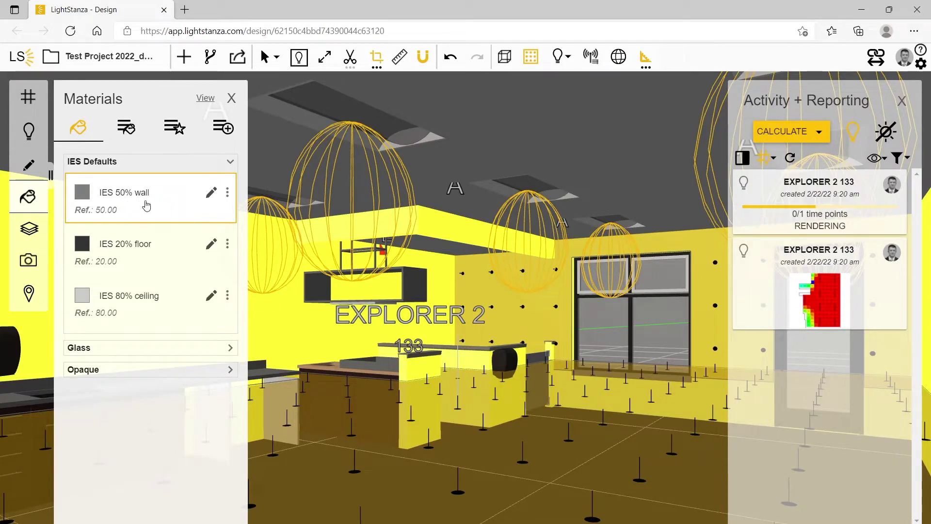
click(148, 242)
click(163, 295)
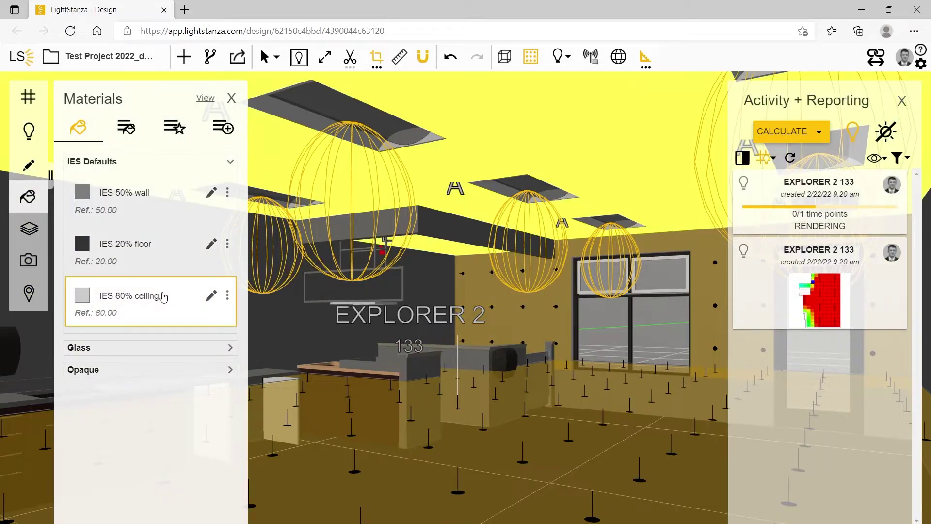
click(171, 201)
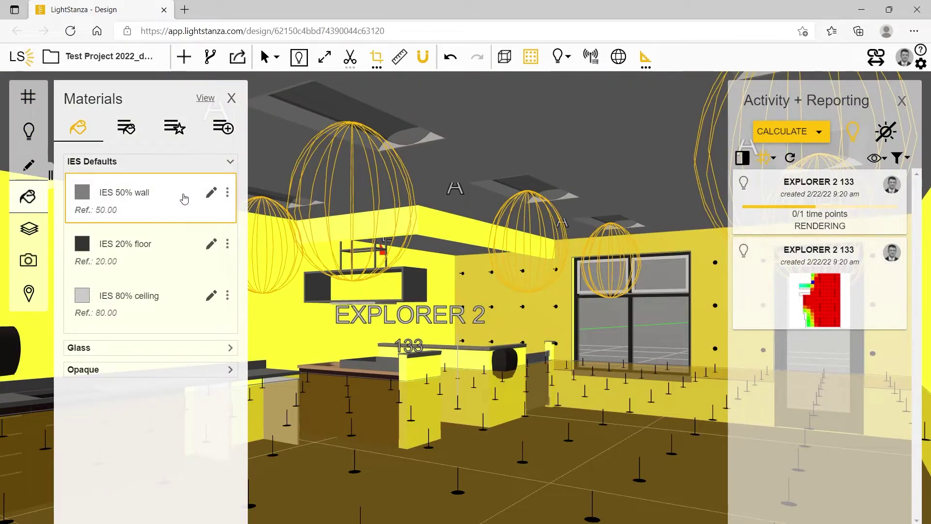
click(212, 194)
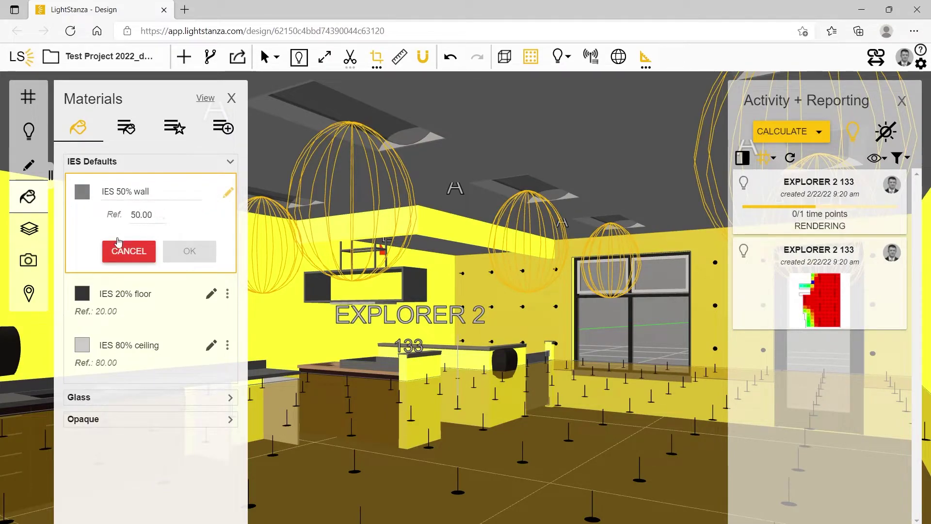
click(129, 251)
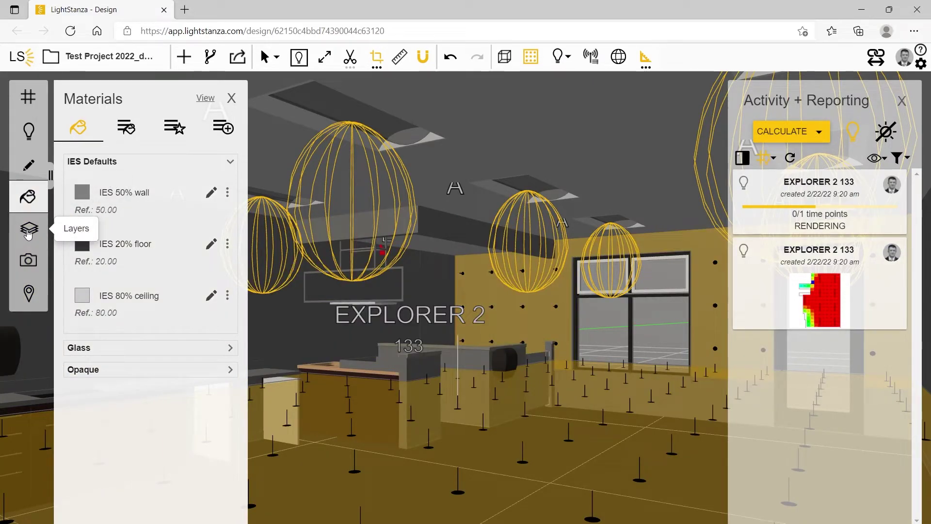
Step: Apply Aluminum Green from the opaque materials of the General Material Library to the EXPLORER 2 wall with the board
click(126, 129)
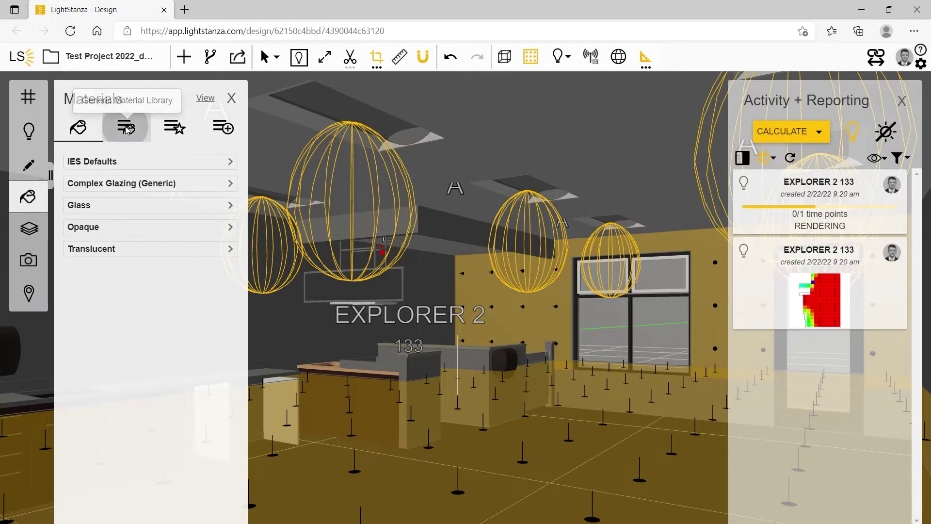
click(118, 231)
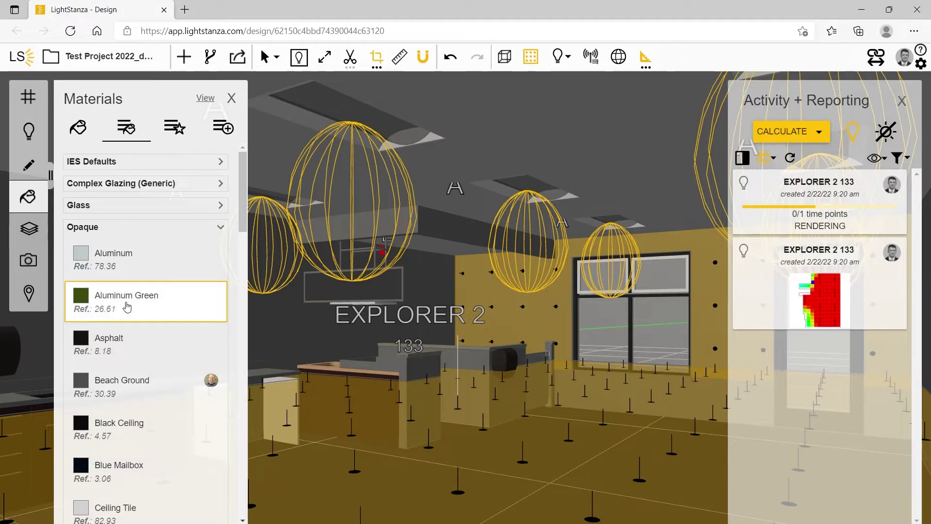
click(127, 305)
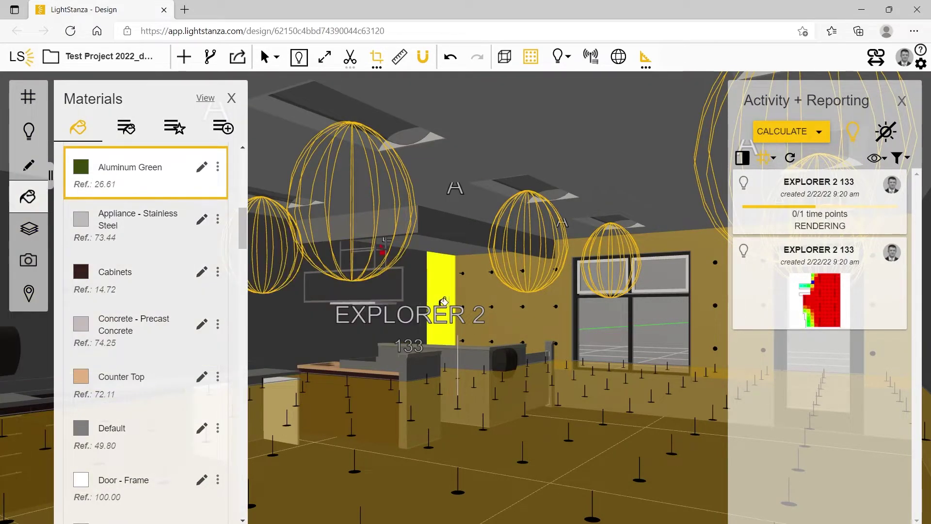
click(296, 319)
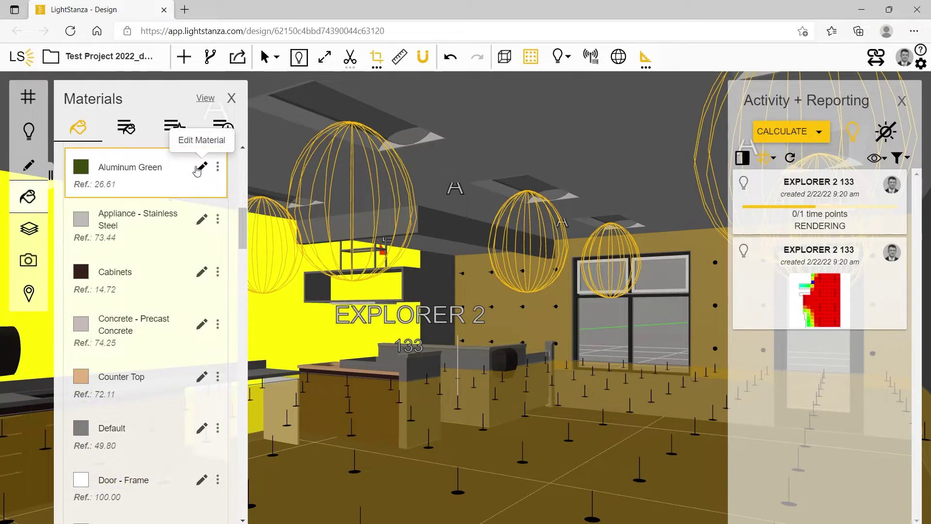
Step: Change the Aluminum Green material's colour to a teal of RGB 35, 127, 116
click(201, 168)
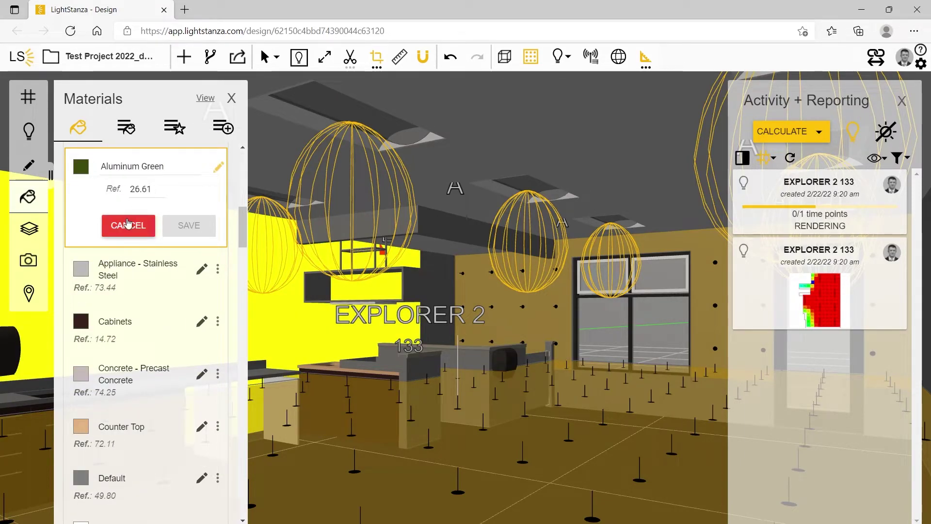
click(81, 168)
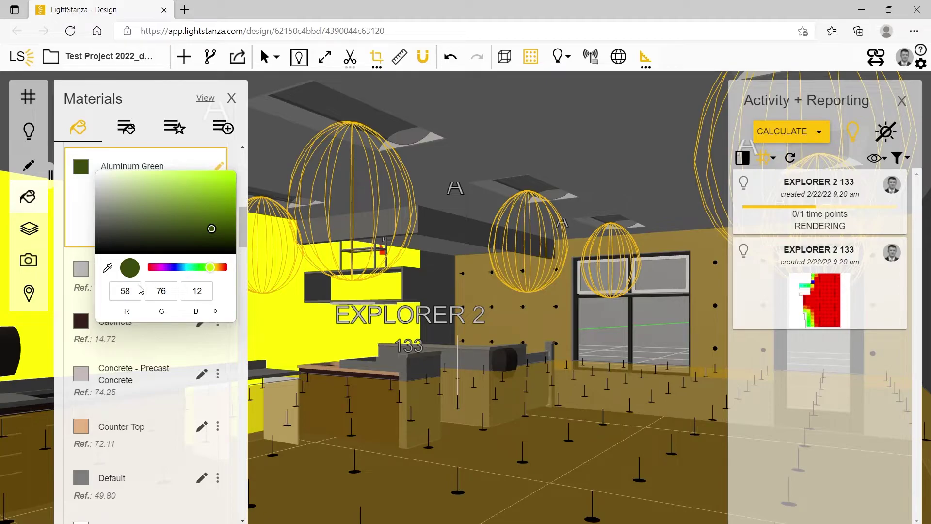
click(189, 267)
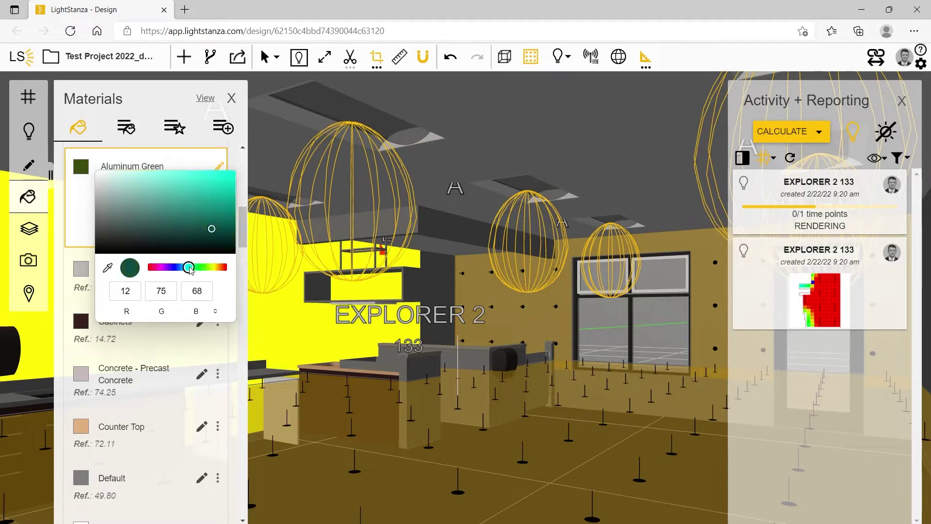
mouse_move(210, 230)
mouse_down()
mouse_move(199, 204)
mouse_move(198, 212)
mouse_up()
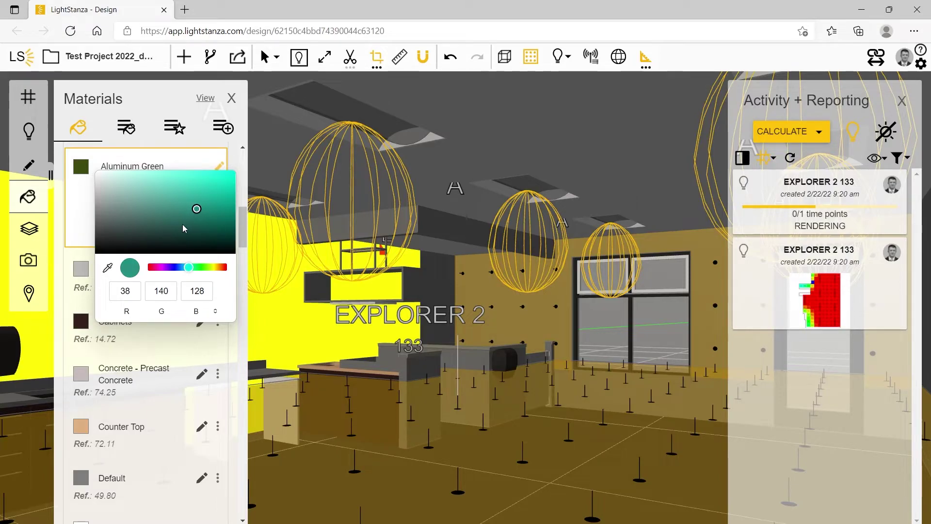
key(Return)
Step: Set the Aluminum Green material's reflectance to 40, recheck its colour, and save the material edits
drag(151, 188, 141, 189)
text(40)
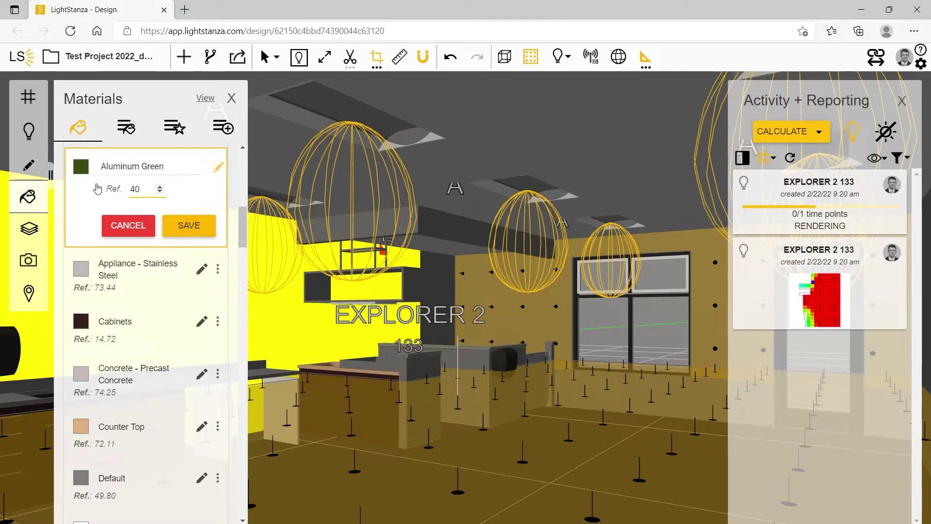
click(81, 167)
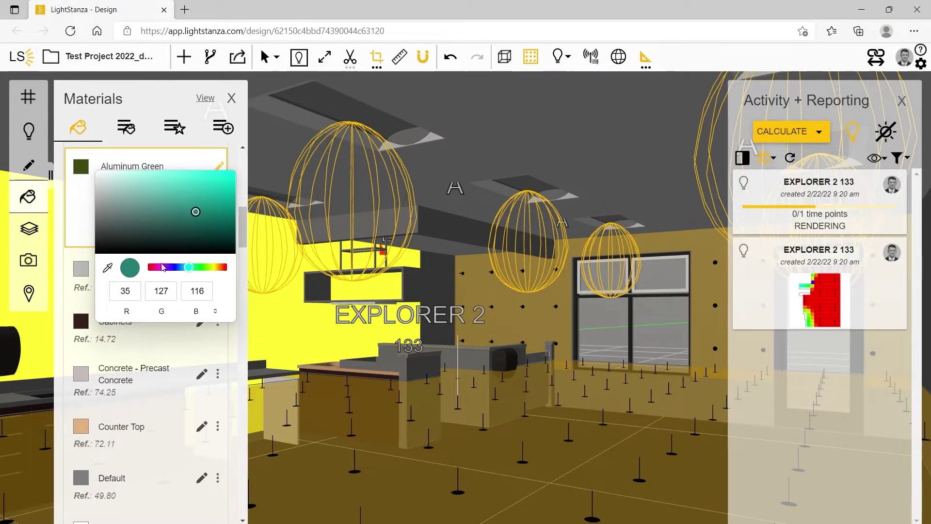
key(Escape)
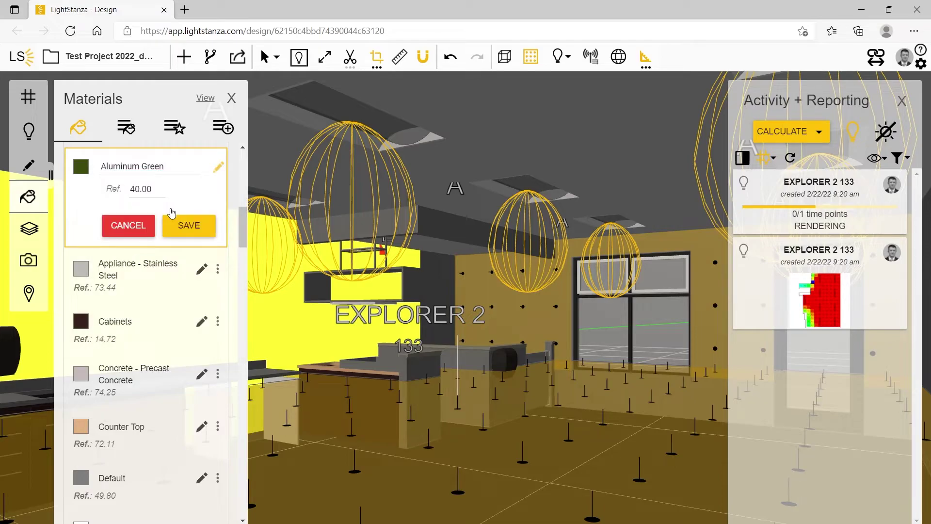
click(193, 224)
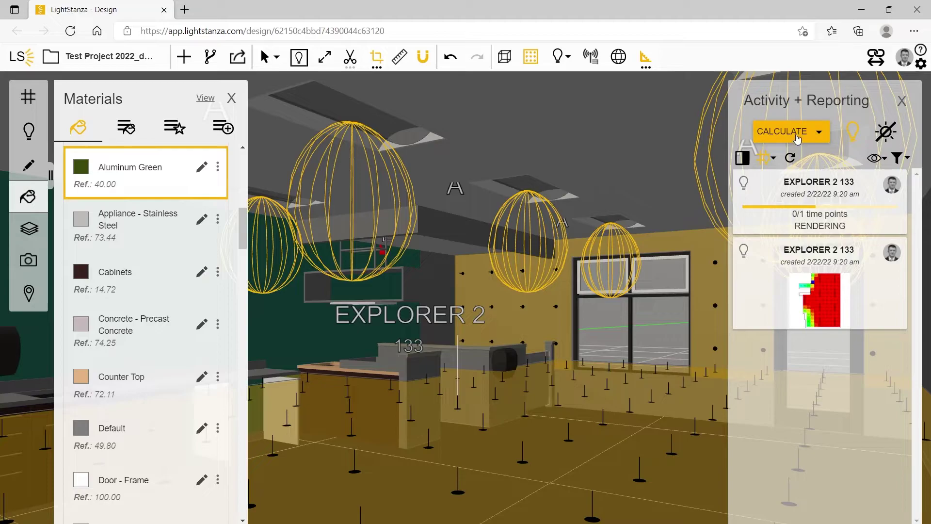
Step: Start another High quality Luminance rendering of the EXPLORER 2 view with the recoloured wall
click(795, 131)
click(786, 163)
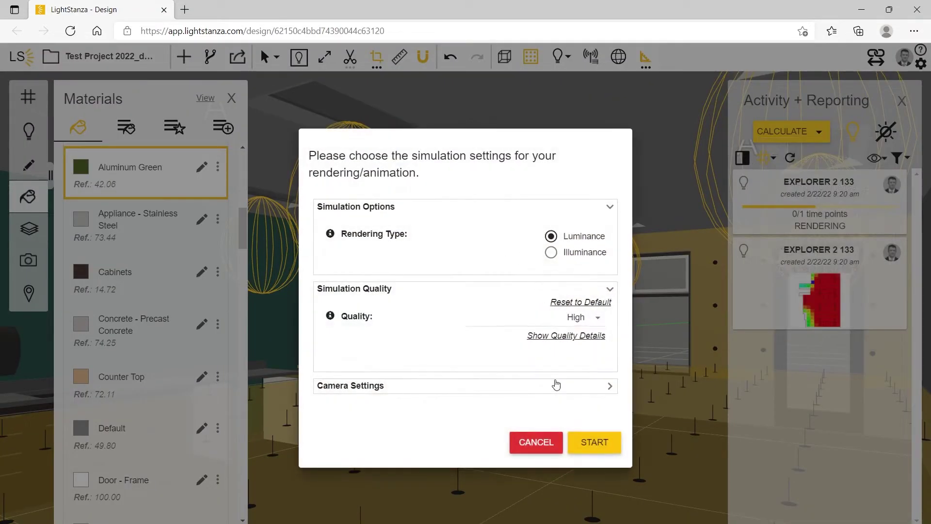
click(595, 444)
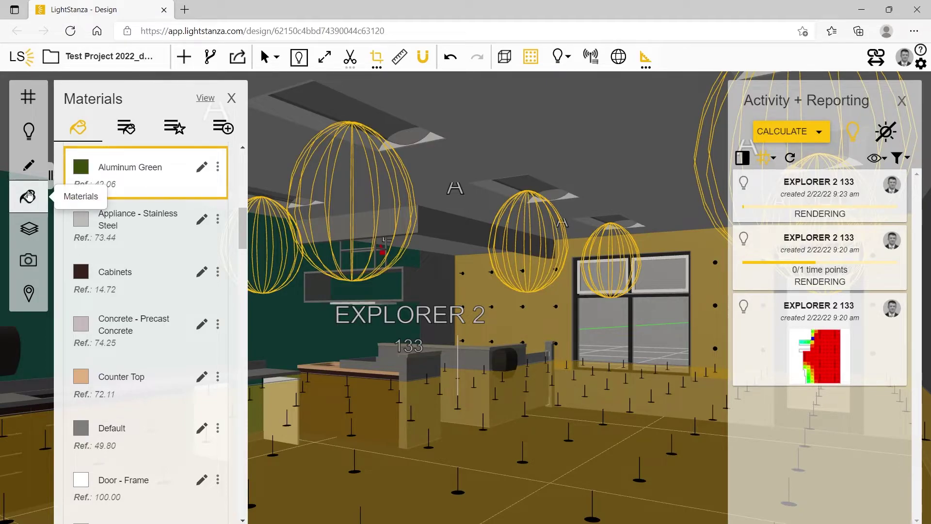
Step: Review the Revit category layers, switching the Revit Furniture layer off and back on
click(31, 231)
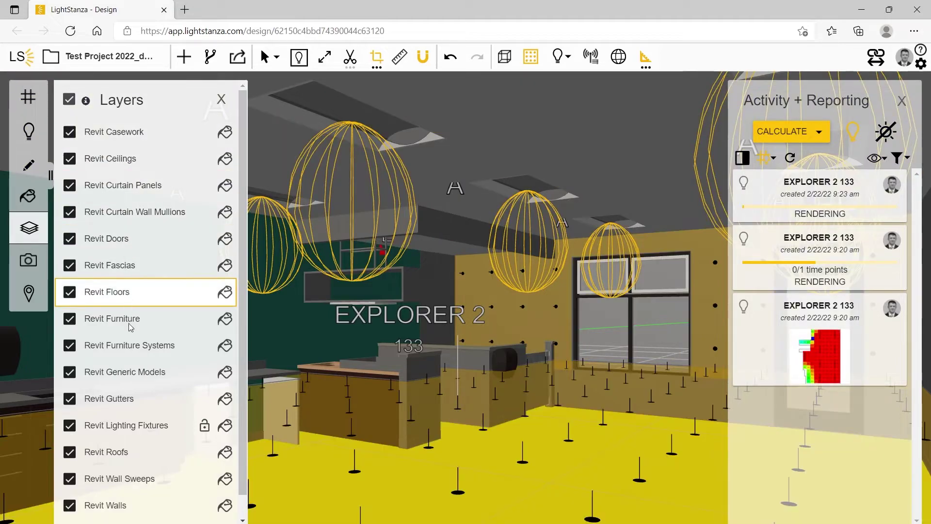
scroll(146, 264, down, 1)
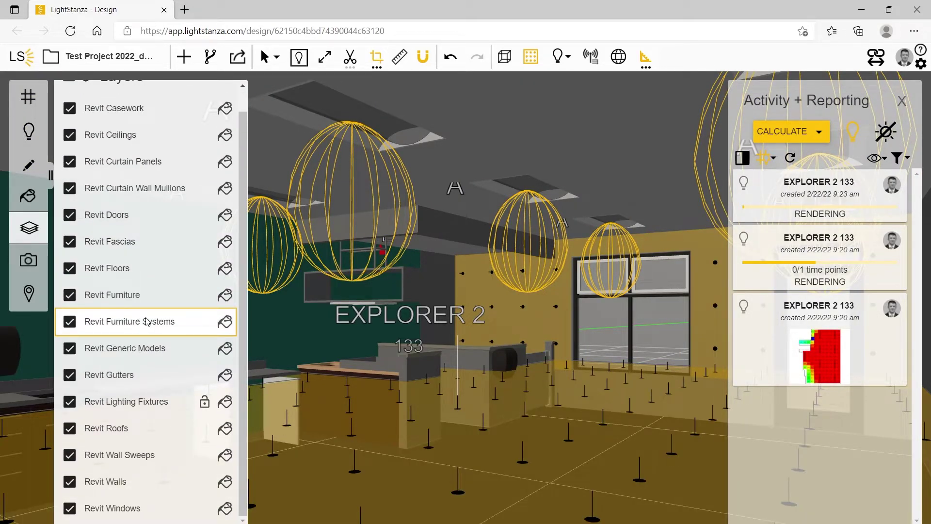
scroll(148, 305, up, 1)
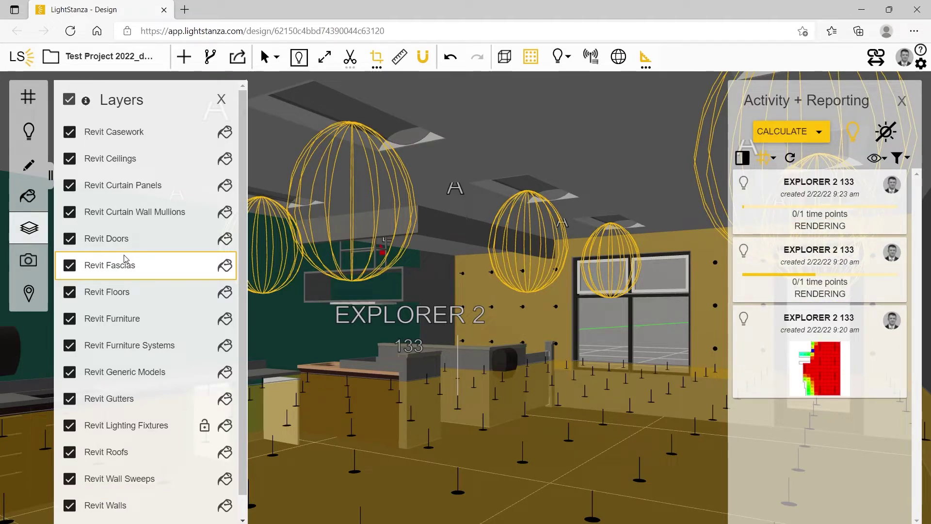
click(69, 320)
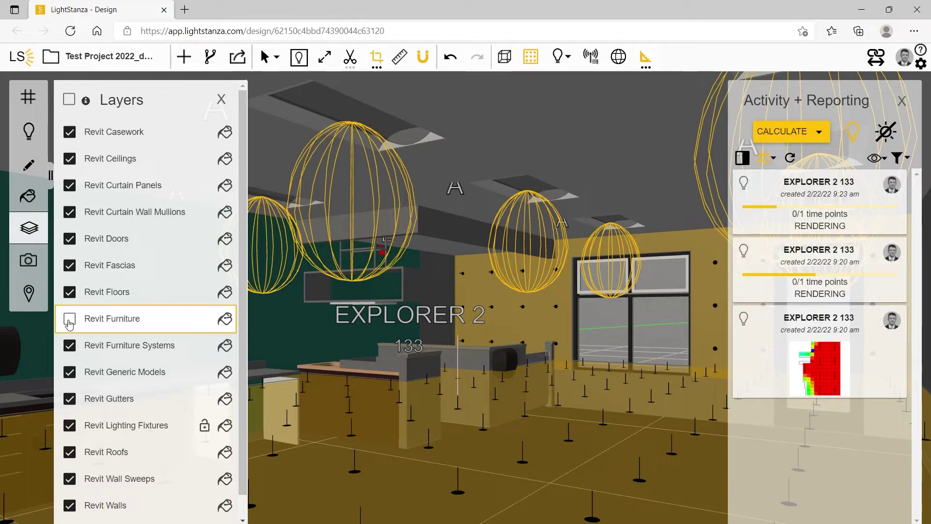
click(69, 320)
scroll(70, 330, down, 1)
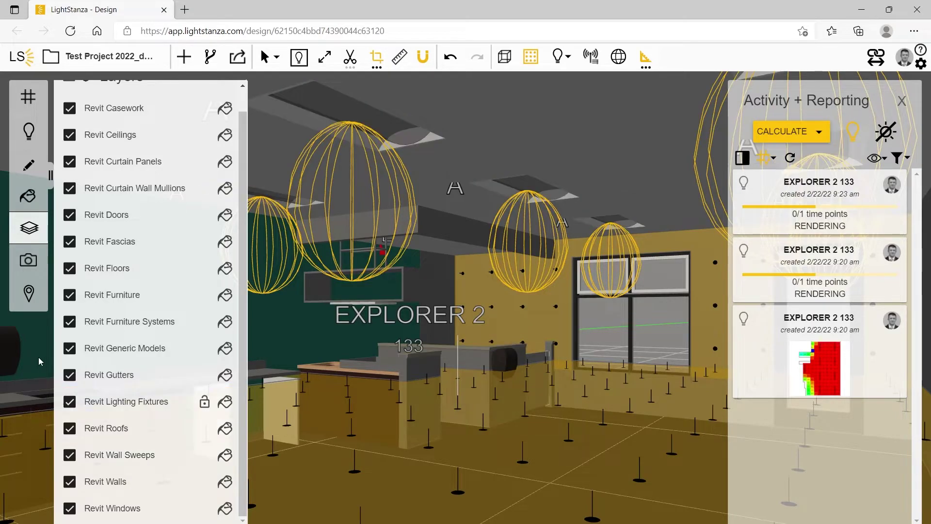
Step: Save the current EXPLORER 2 interior view as a new viewpoint
click(28, 261)
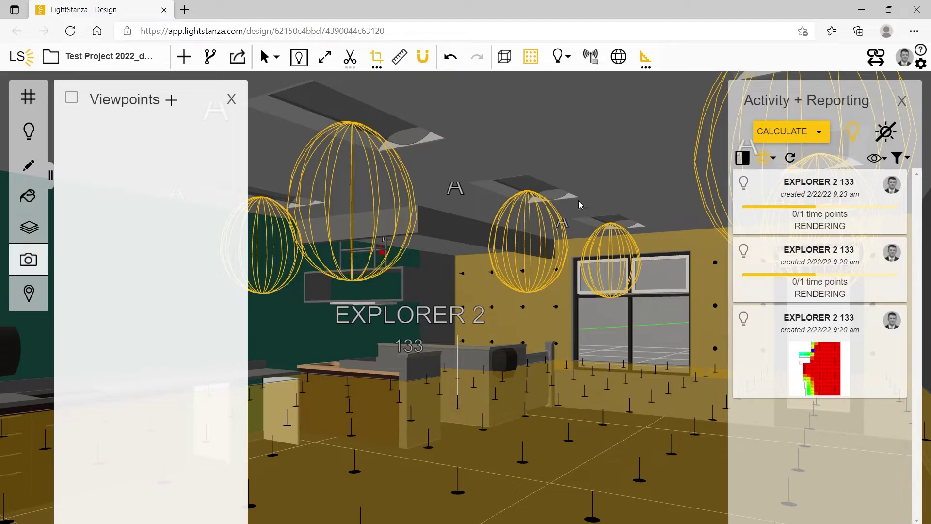
click(171, 101)
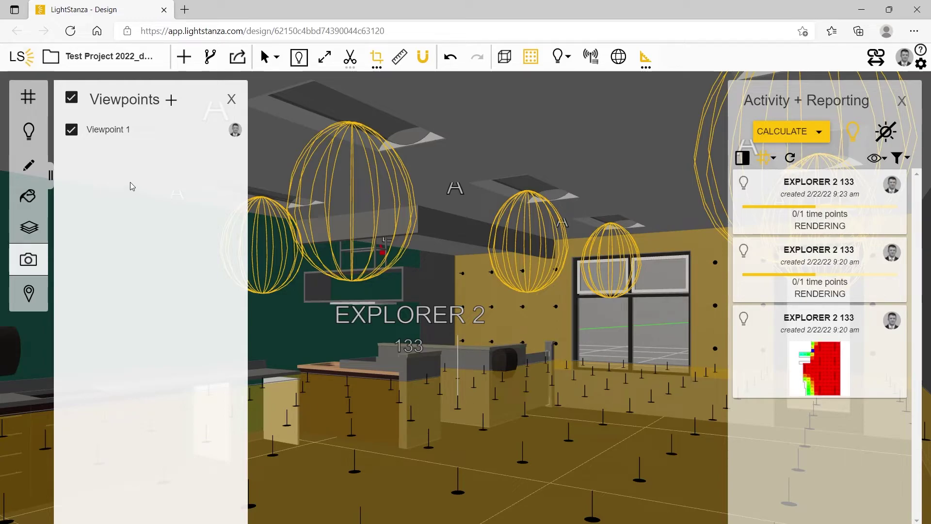
mouse_move(125, 130)
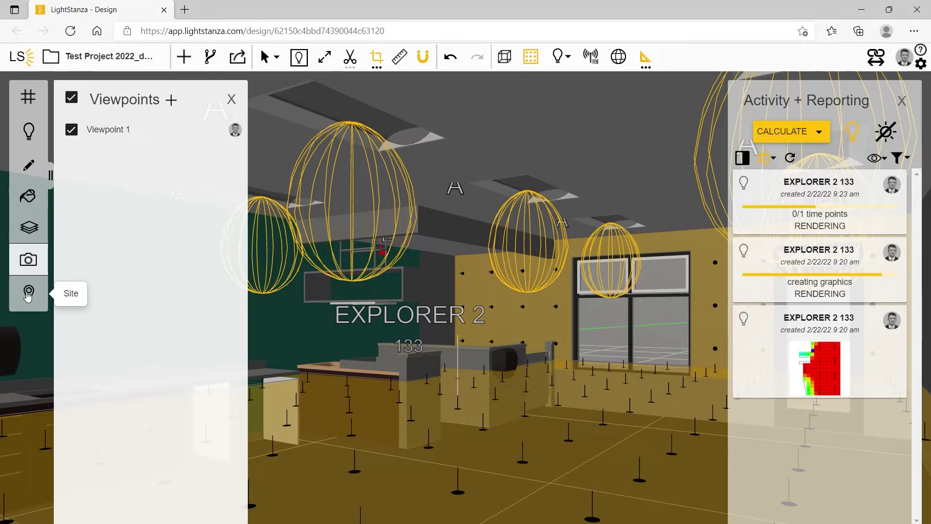
Step: Open the site settings for the model location and climate station
click(28, 294)
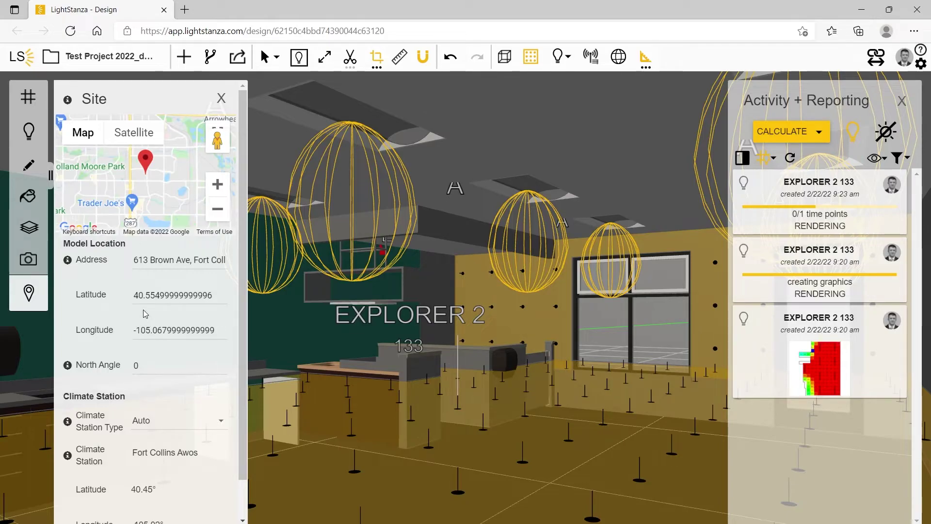
Step: Close the site settings, then include daylight and exclude electric lighting for the simulations
click(222, 101)
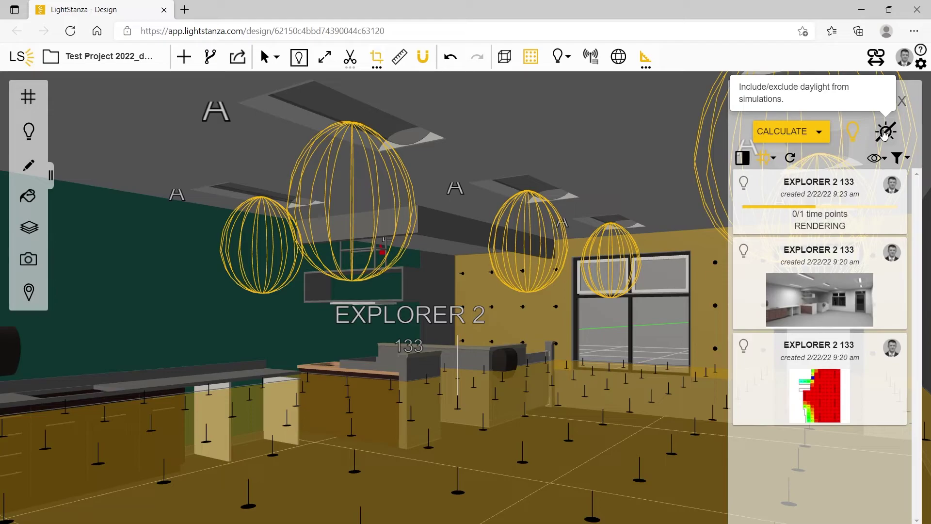
click(885, 135)
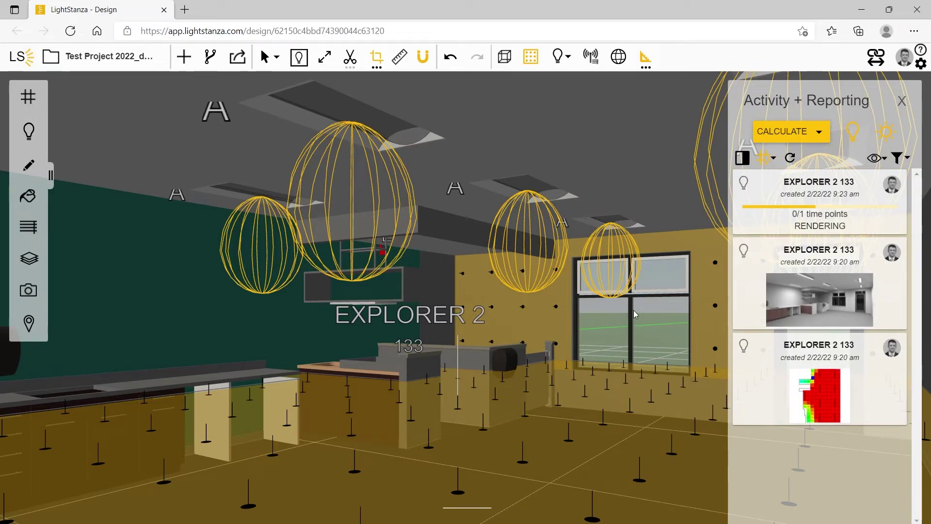
click(786, 133)
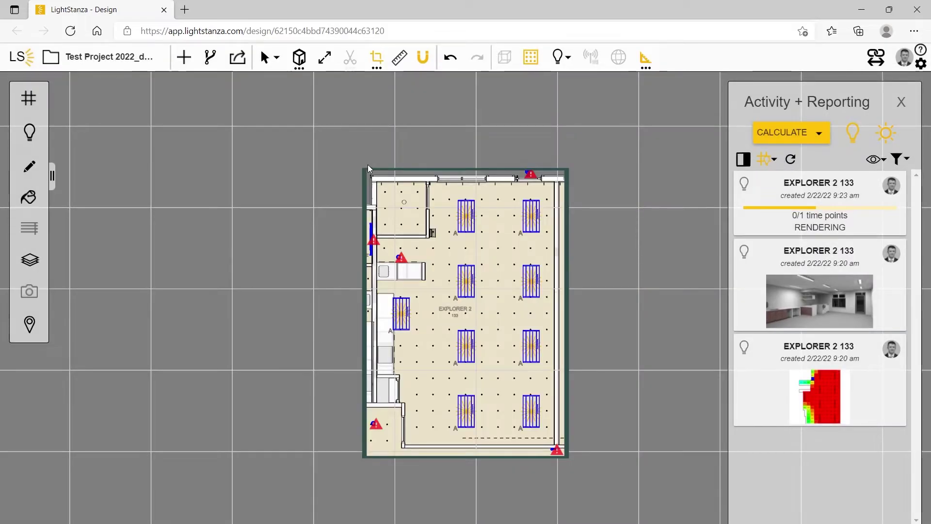
click(791, 133)
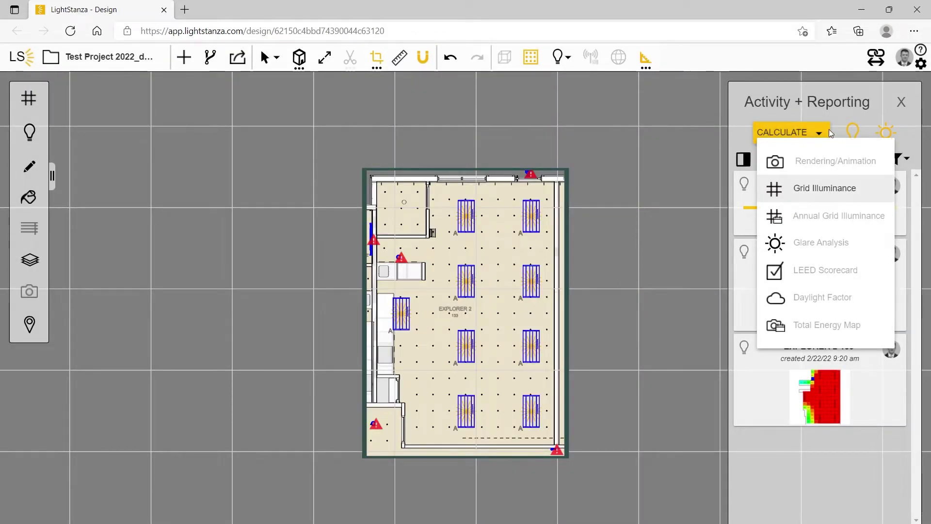
click(853, 132)
Step: View the LEED Scorecard simulation settings including the Blinds options, and cancel without starting a calculation
click(816, 139)
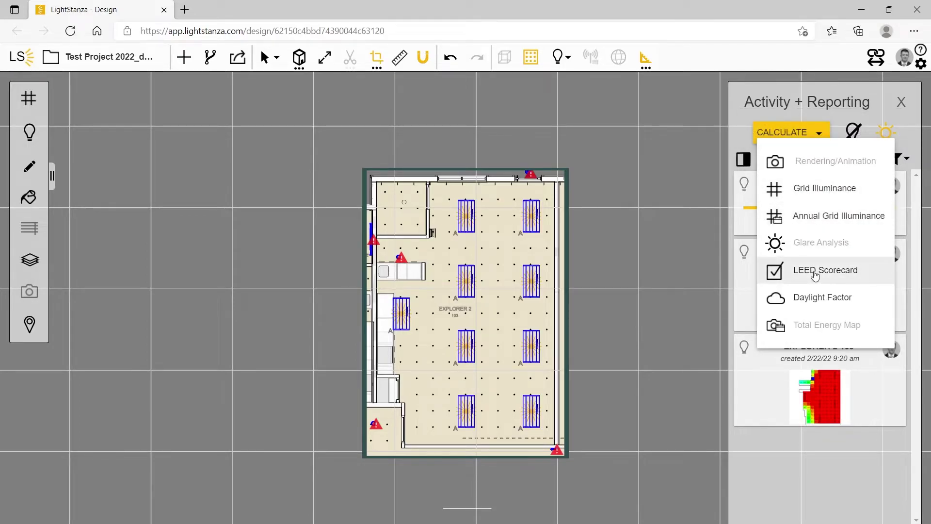
click(815, 274)
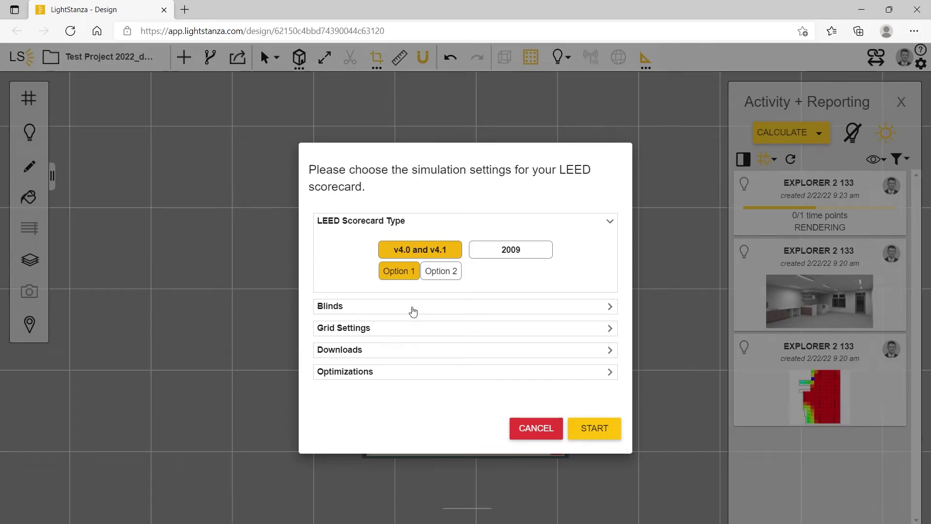
click(412, 306)
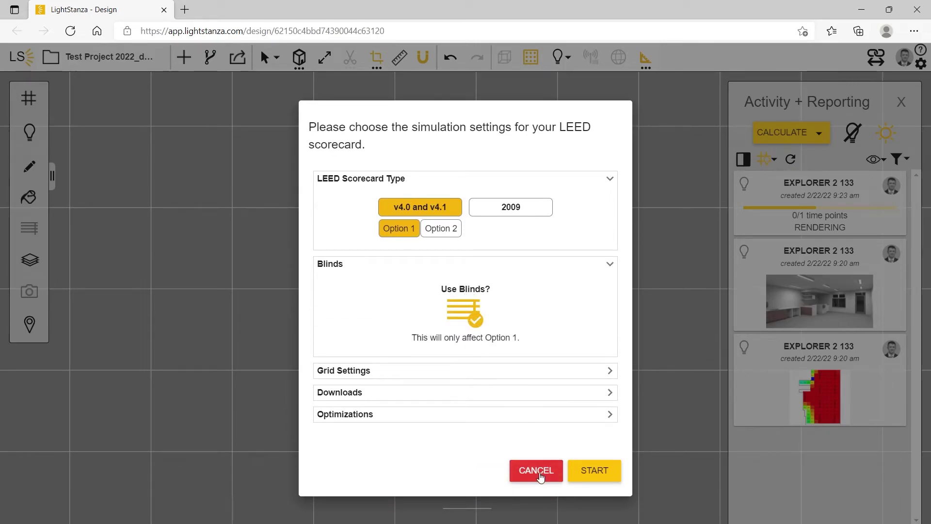
click(536, 471)
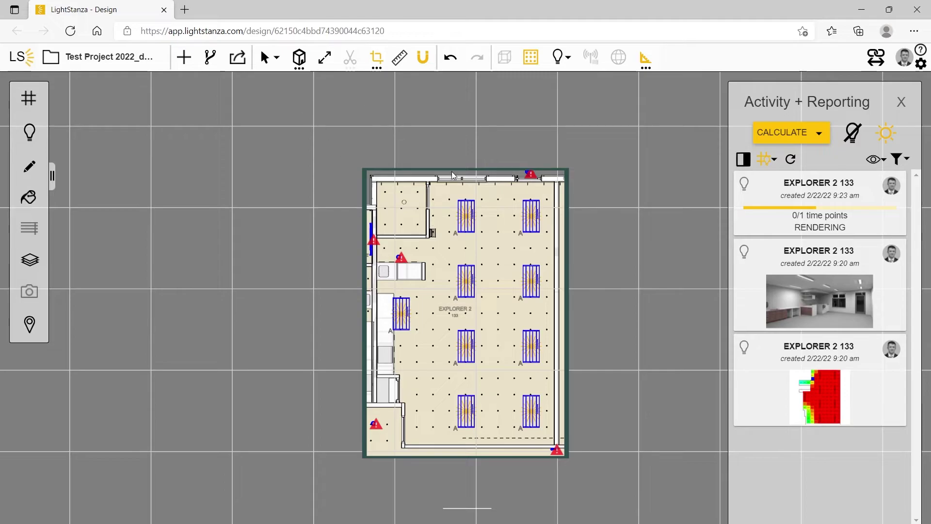
Step: Display the EXPLORER 2 133 illuminance results in the lighting plan and dismiss the crop volume settings
mouse_move(828, 297)
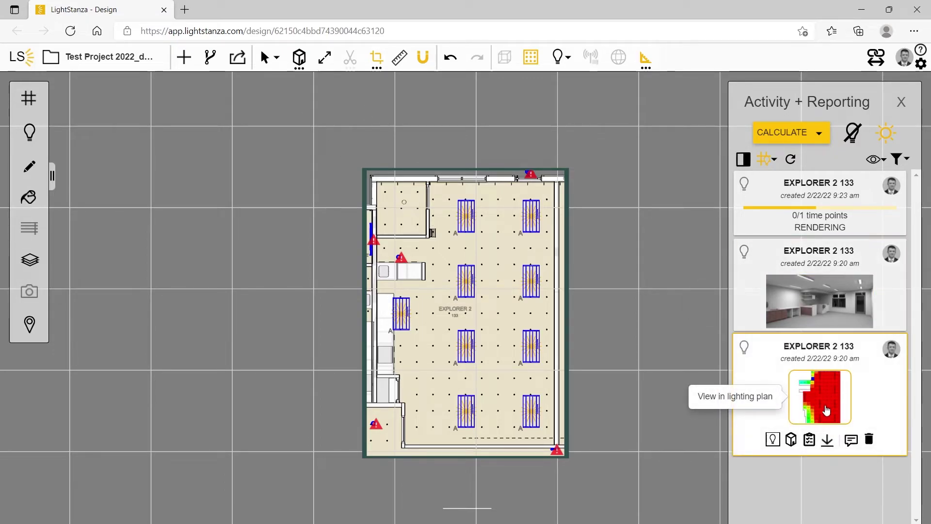
click(826, 410)
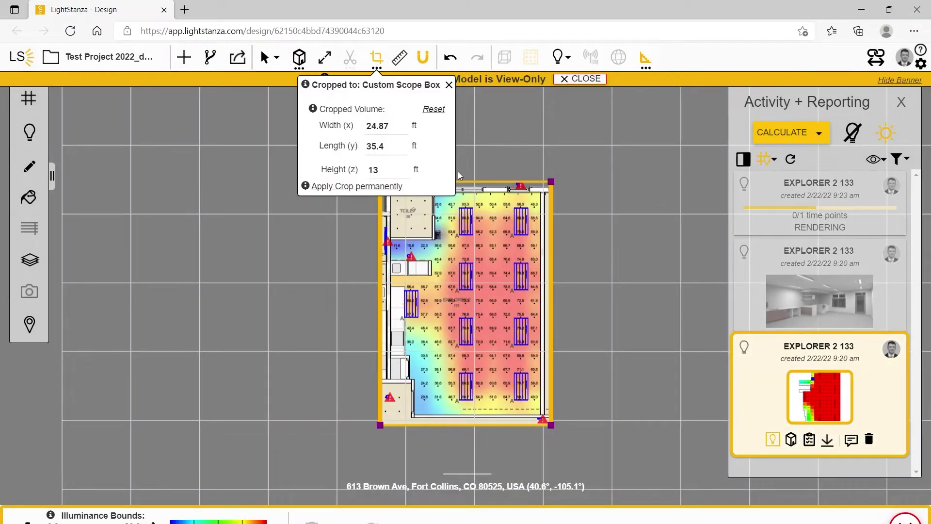
click(376, 57)
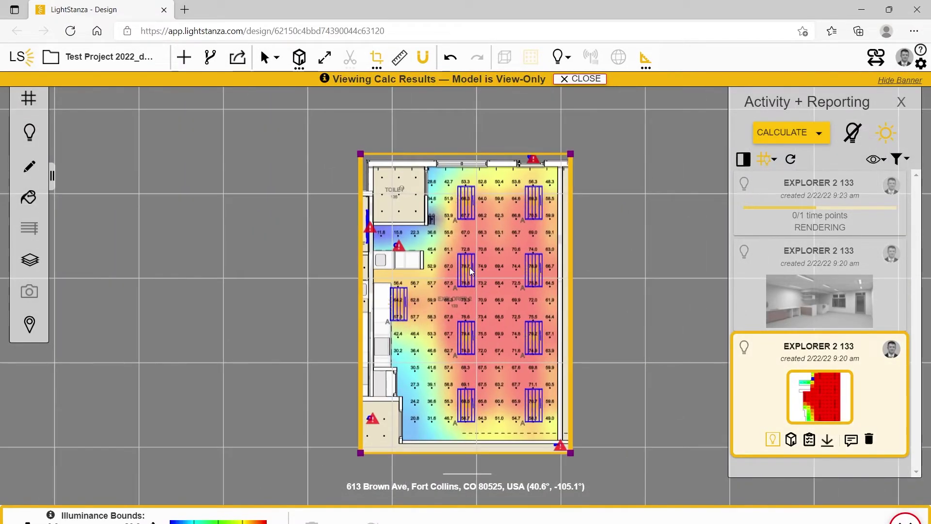
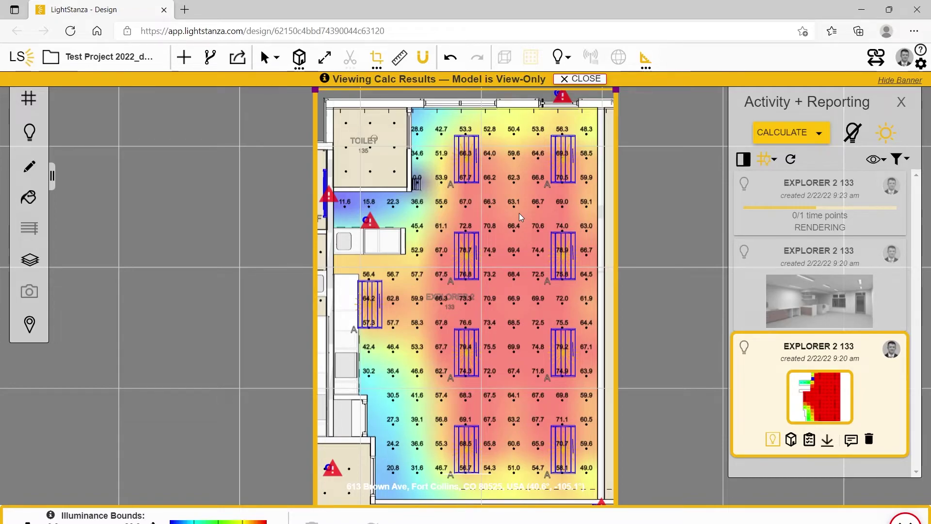
Step: Open the EXPLORER 2 133 illuminance report and send its calc points to the current Revit view
click(809, 439)
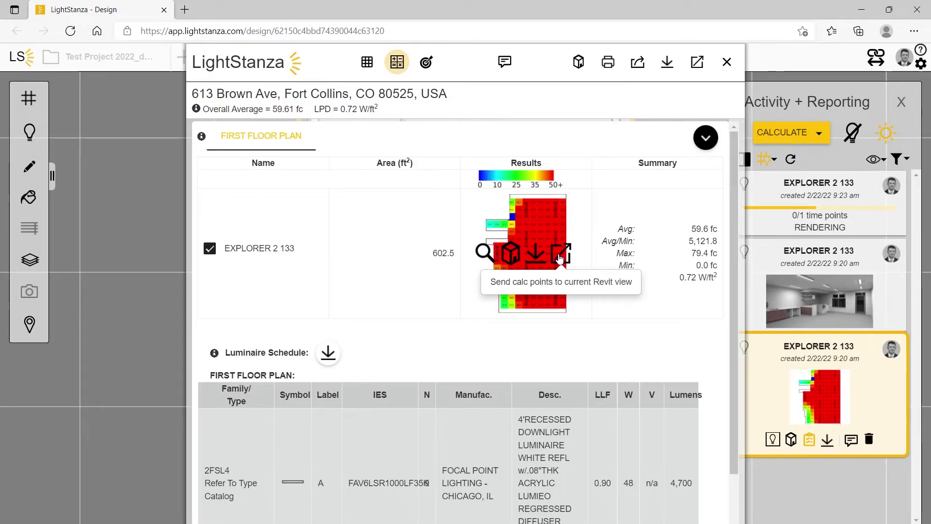
click(564, 256)
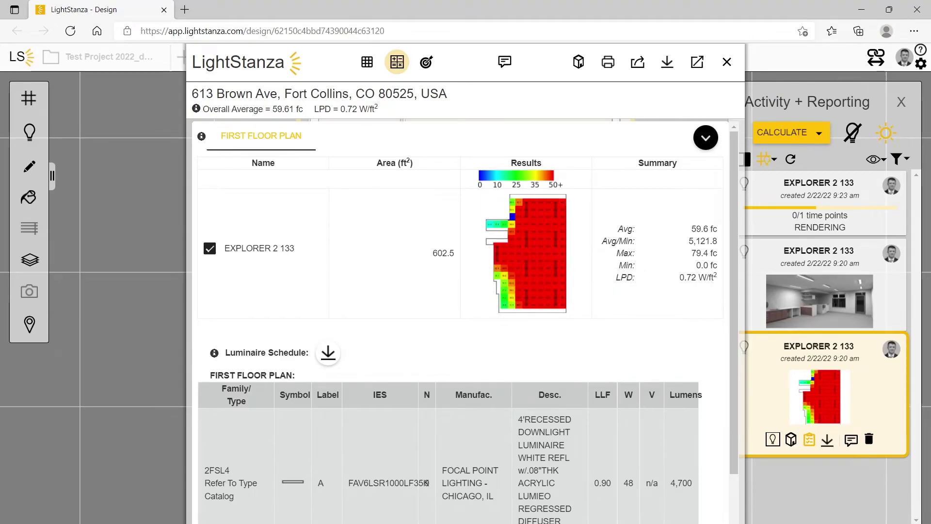
click(628, 484)
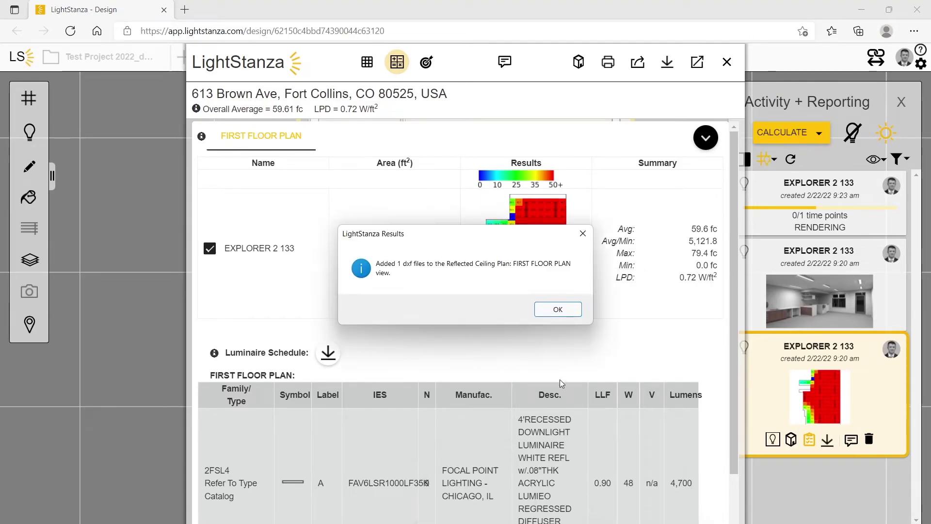
click(557, 308)
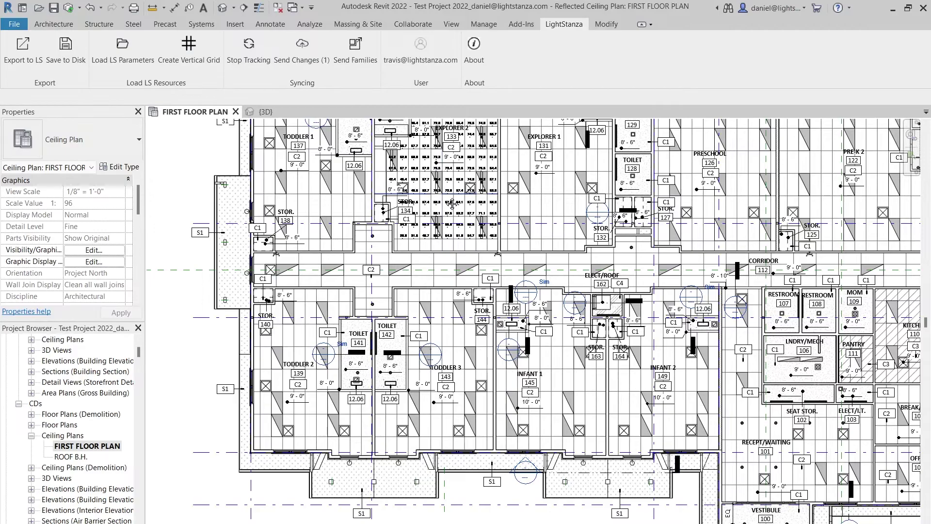
Step: Delete the imported calc points from EXPLORER 2 in the Revit FIRST FLOOR PLAN ceiling plan
scroll(455, 322, up, 5)
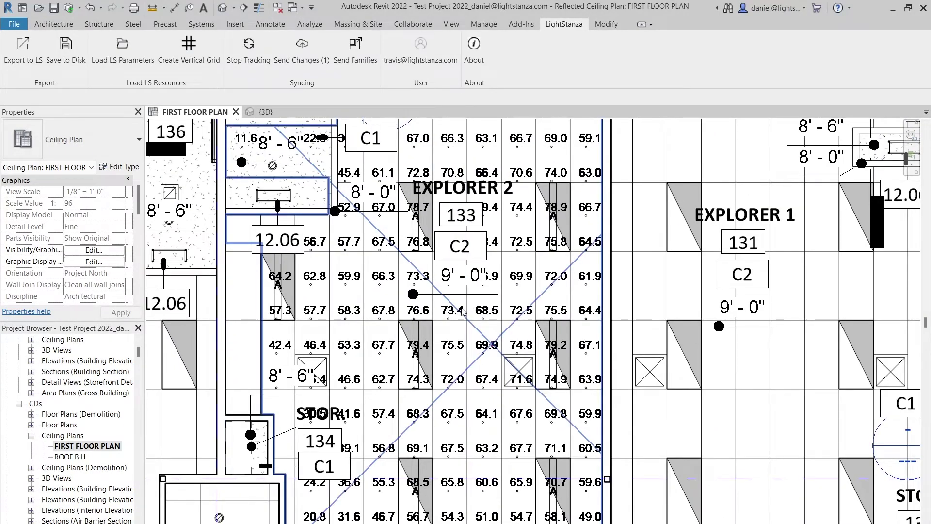
click(386, 284)
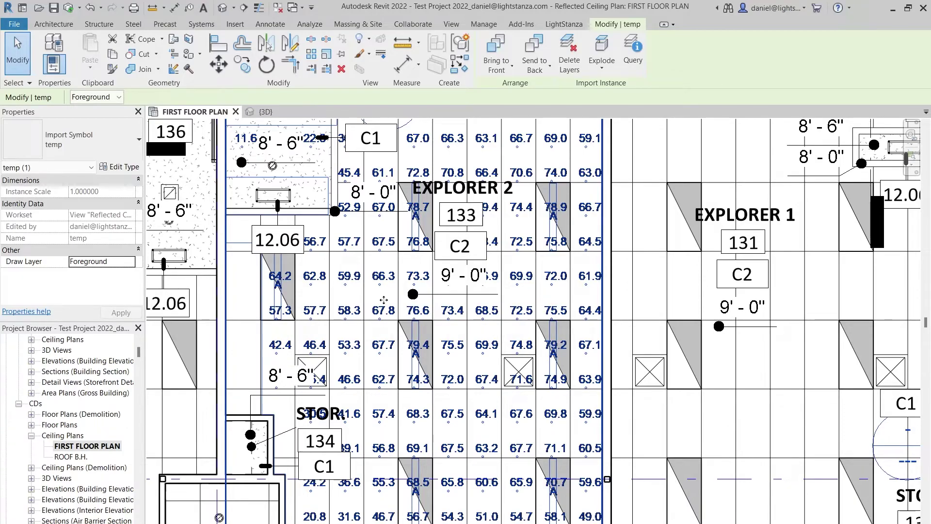
key(Delete)
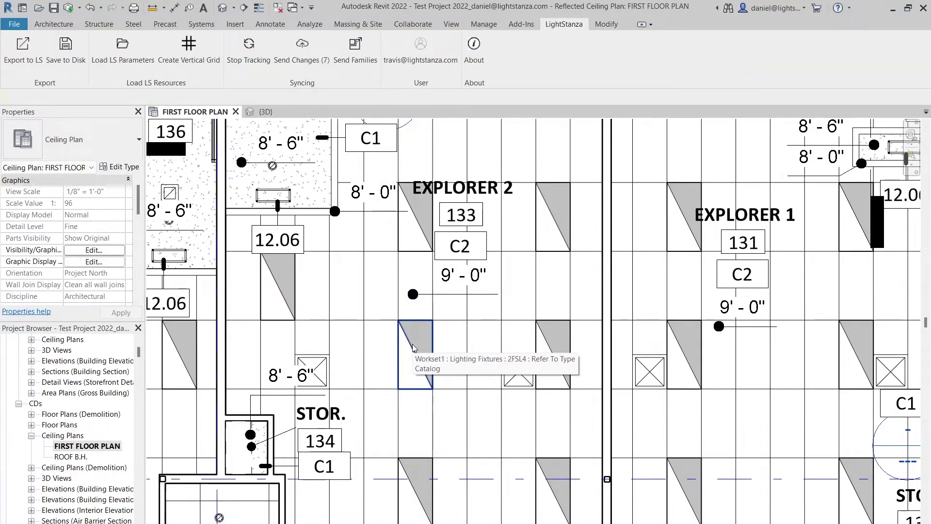
Step: Move the two 2FSL4 lighting fixtures in the row below the EXPLORER 2 room tag one ceiling tile to the left
click(412, 348)
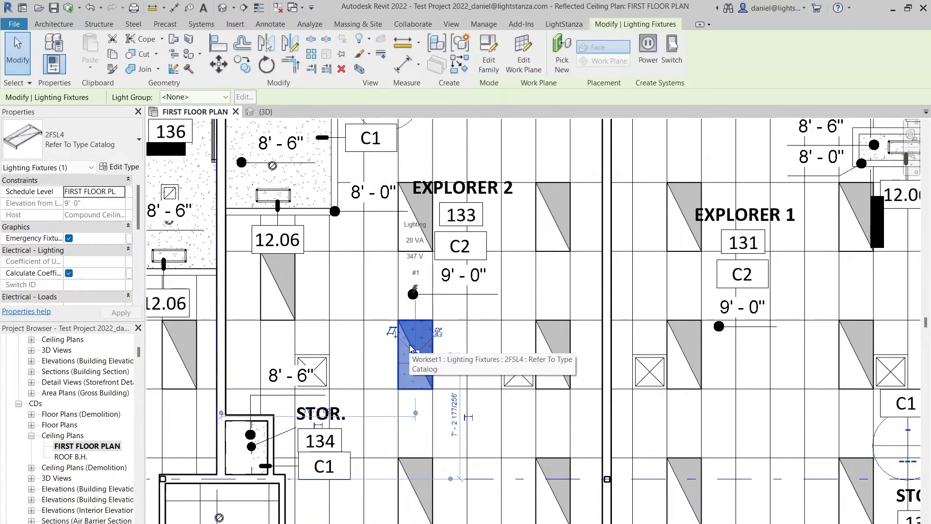
drag(410, 348, 566, 360)
key(Left)
key(Left)
key(Left)
key(Left)
key(Left)
key(Left)
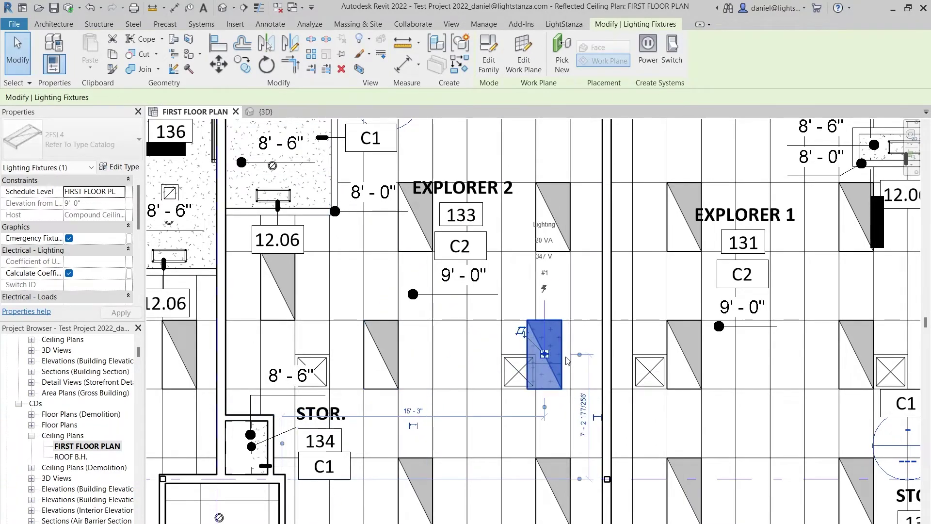
key(Left)
key(Left)
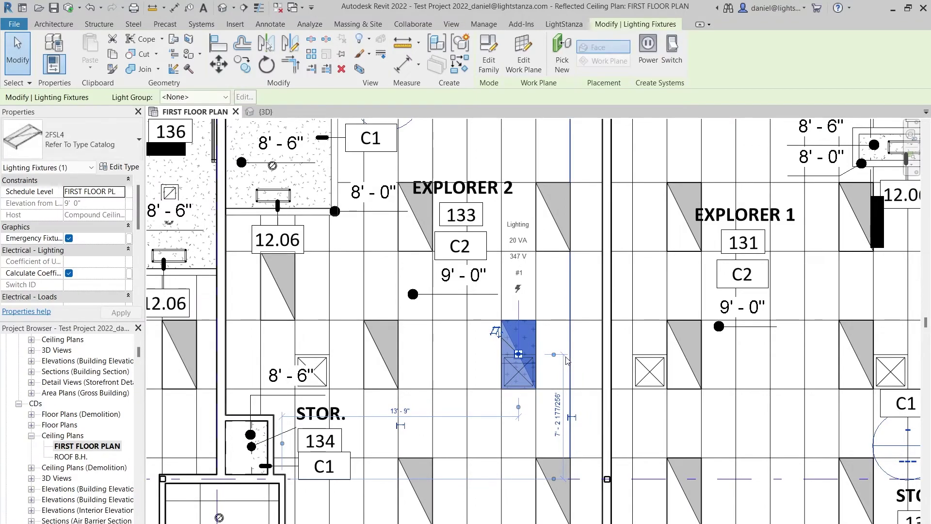
Step: Send the tracked Revit changes to LightStanza, switch back to the LightStanza design and close the open report
click(564, 24)
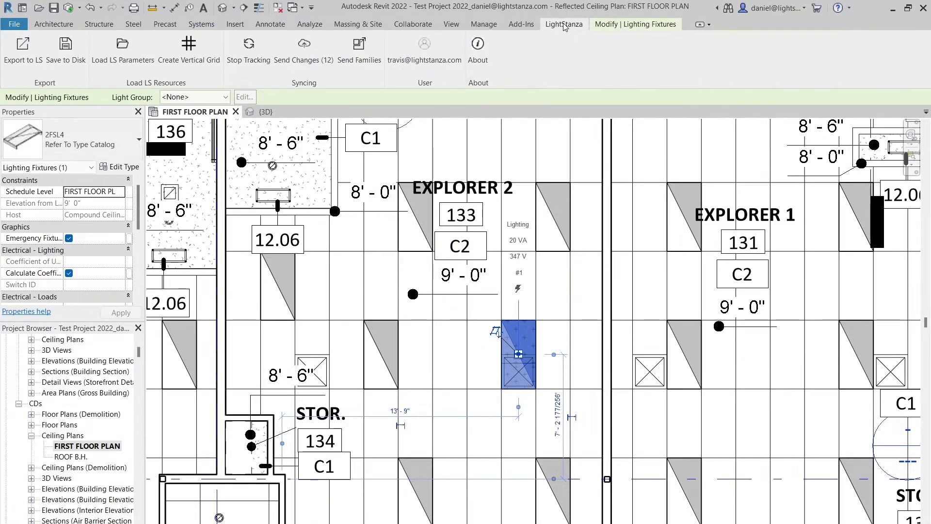
click(304, 54)
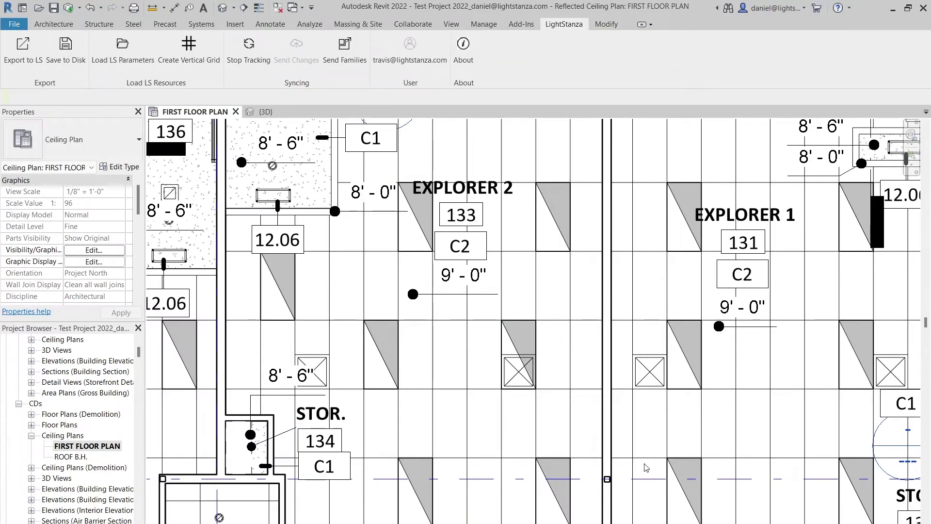
click(893, 9)
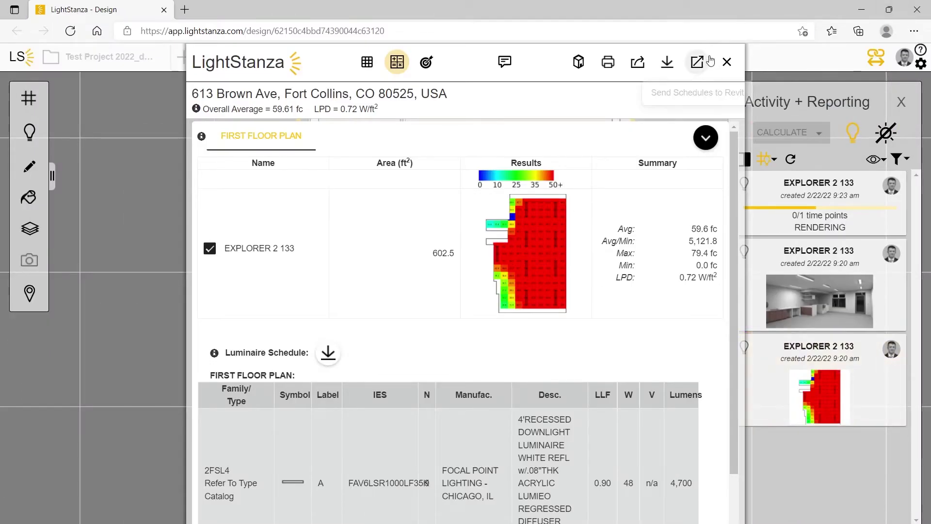
click(727, 62)
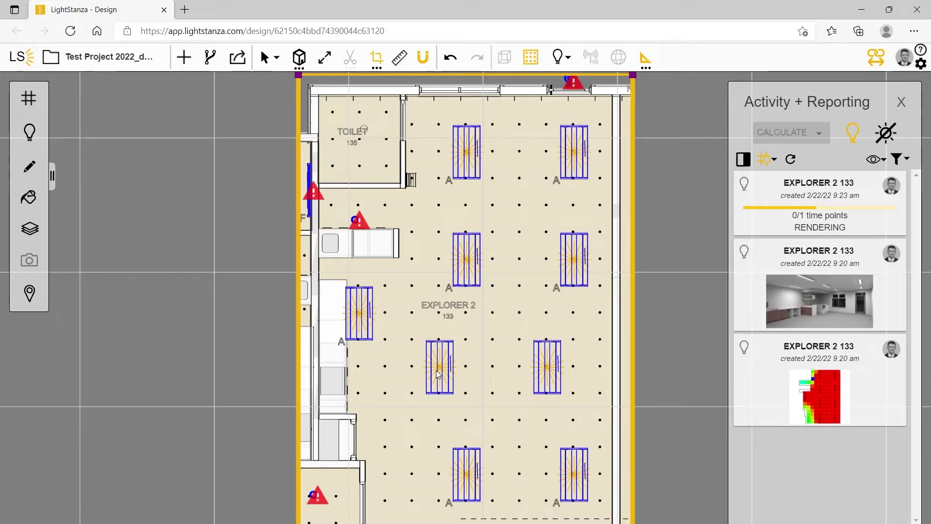
Step: Review the reports of the original and the recoloured-wall EXPLORER 2 133 luminance renderings
mouse_move(799, 343)
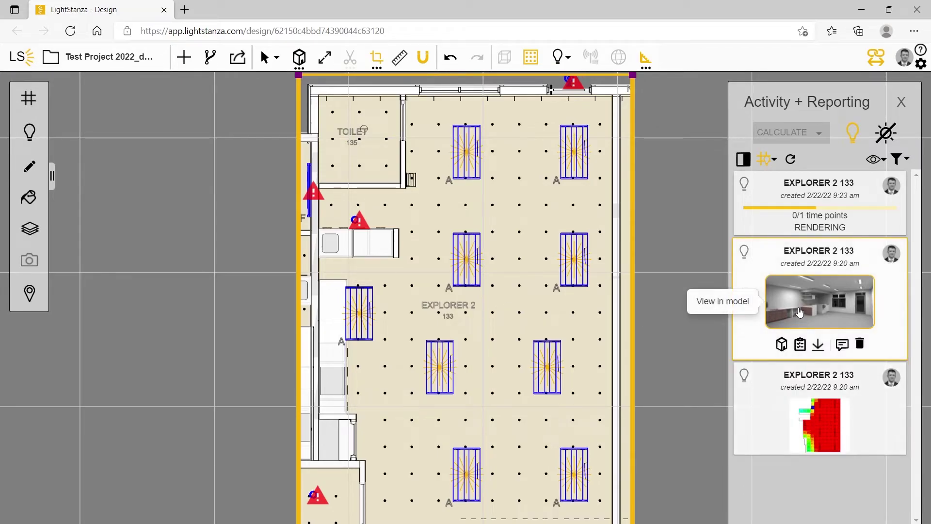
click(800, 345)
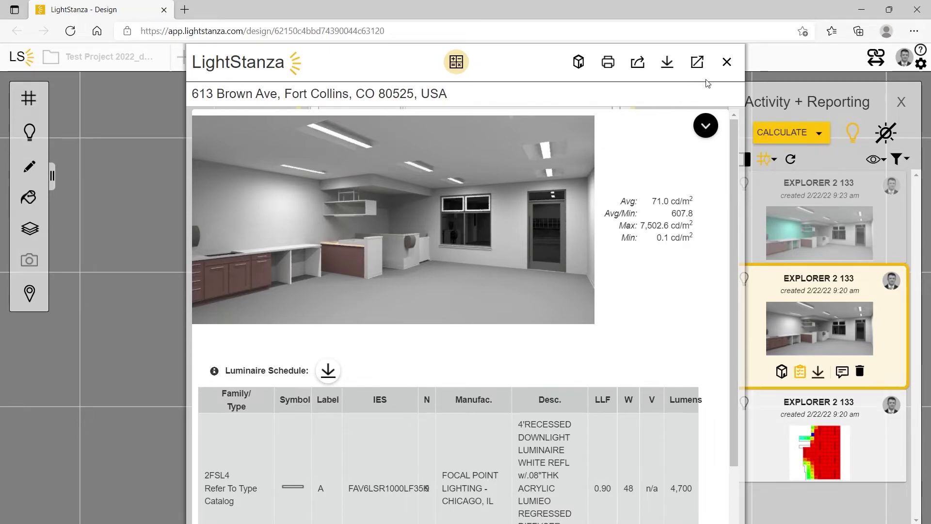
click(727, 62)
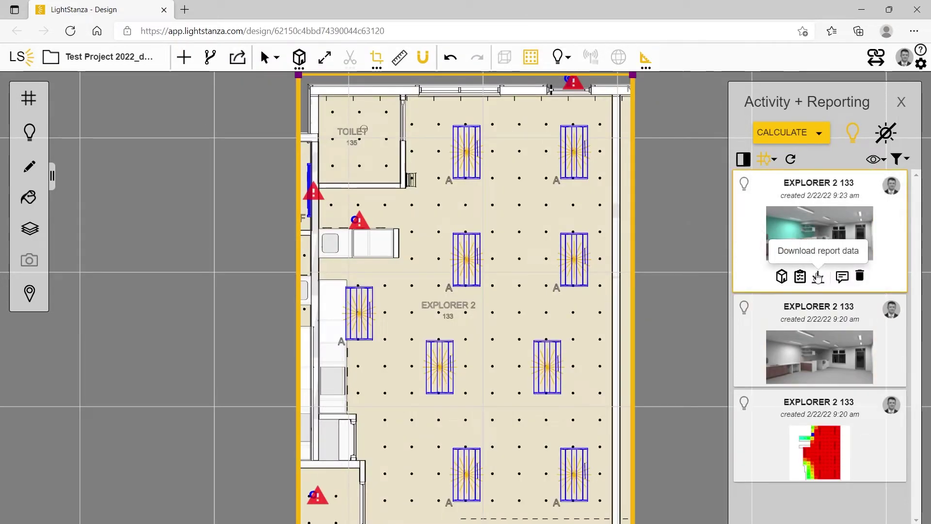
click(800, 276)
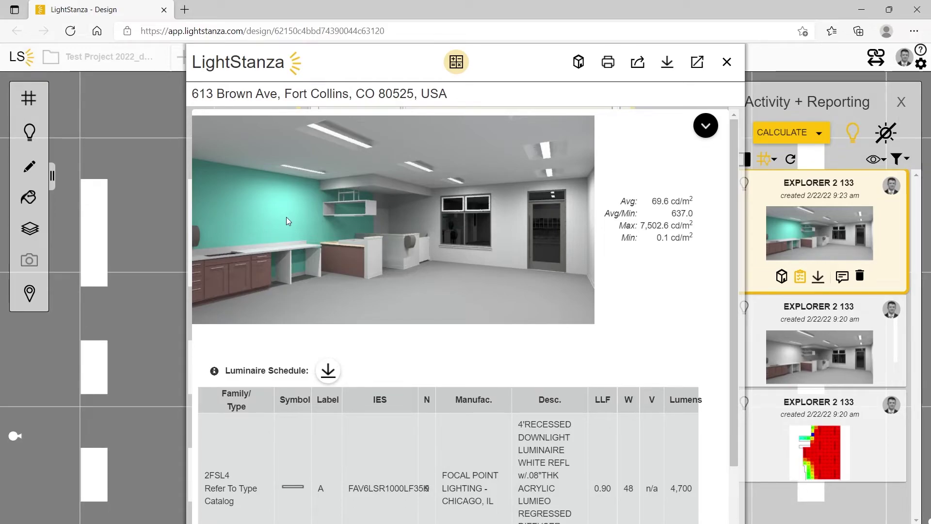
click(728, 69)
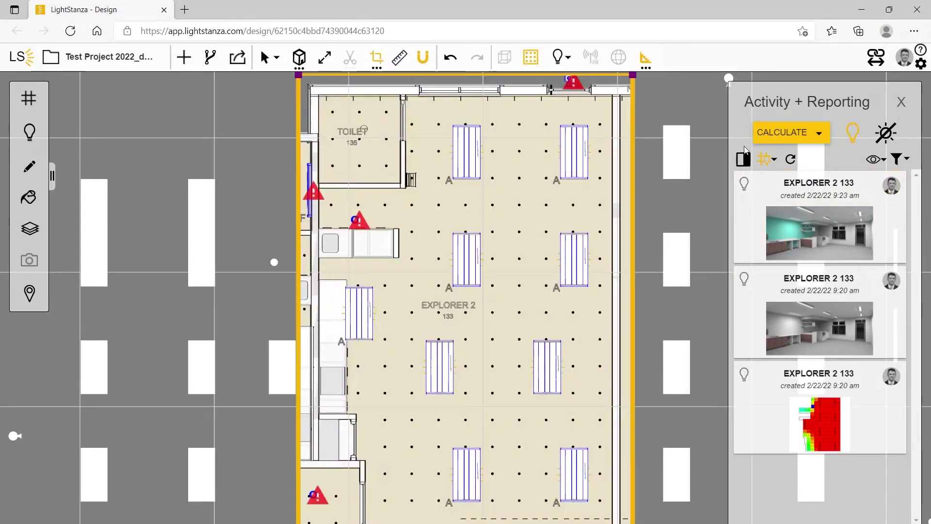
Step: Open the IES file of a type A fixture in EXPLORER 2 and view its photometric model and luminous dimensions
click(470, 265)
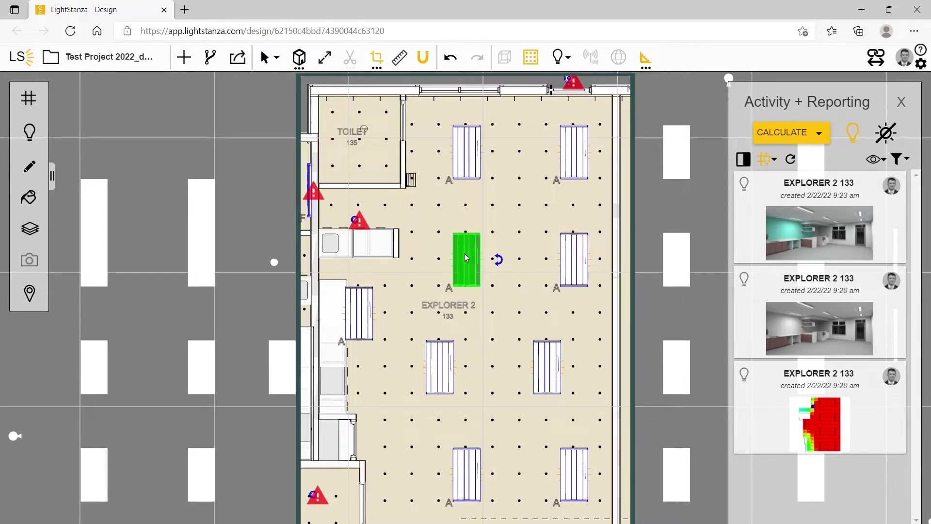
right_click(464, 253)
mouse_move(465, 257)
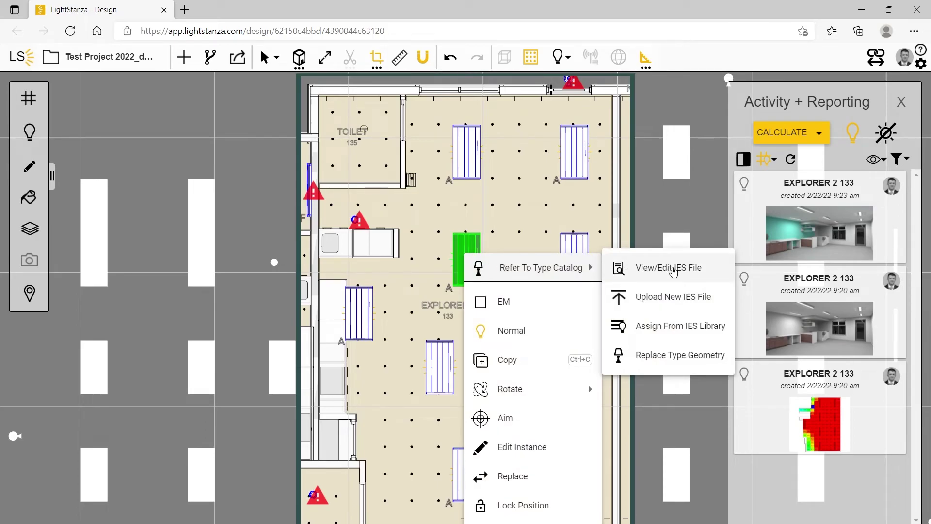
click(619, 266)
drag(589, 254, 580, 211)
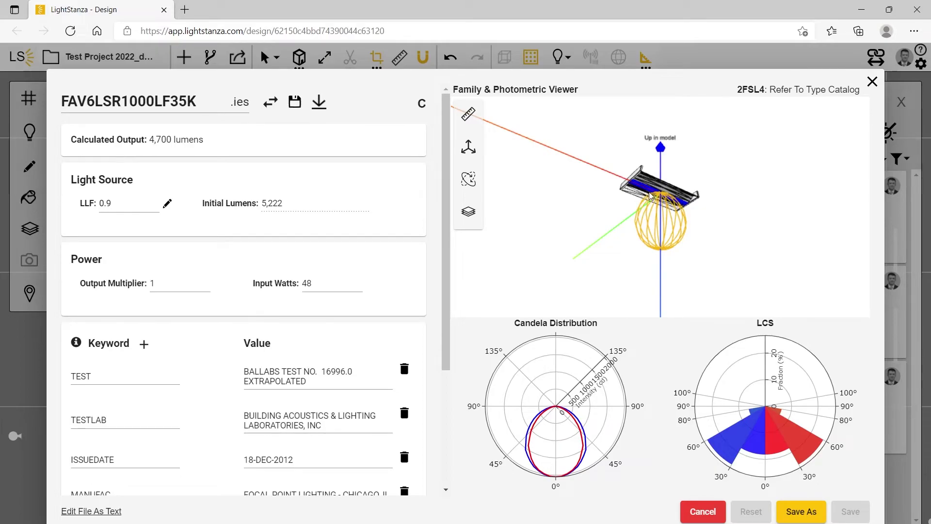
click(468, 115)
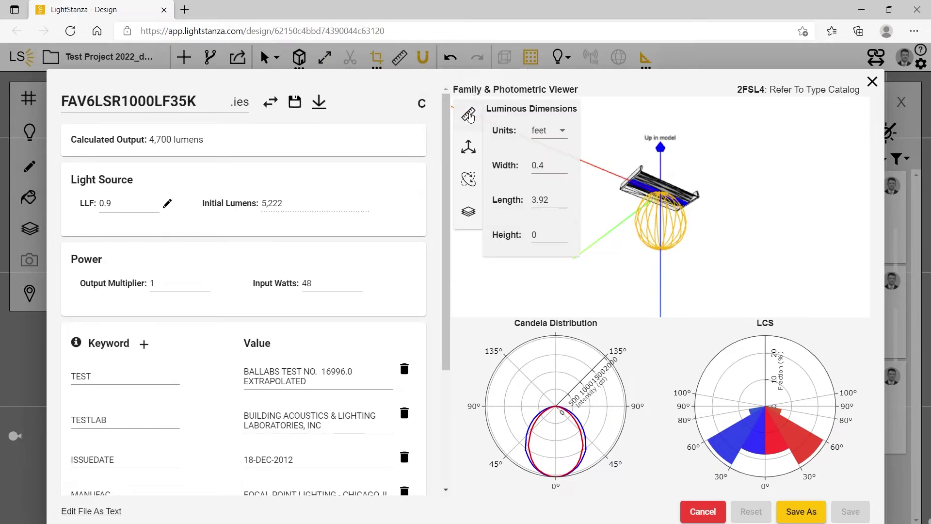
Step: Try a luminous width of 2 ft for the IES file and return it to .4 ft
drag(544, 163, 527, 165)
text(2)
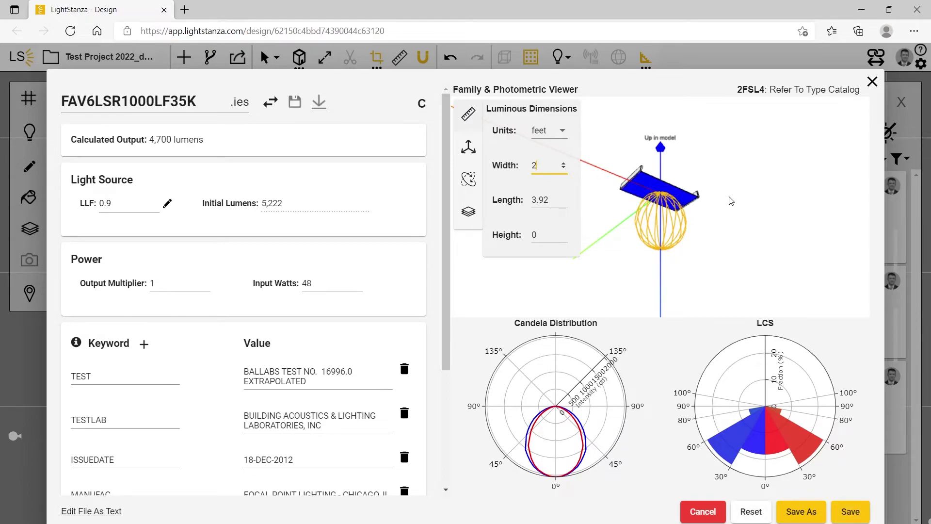
key(BackSpace)
text(.)
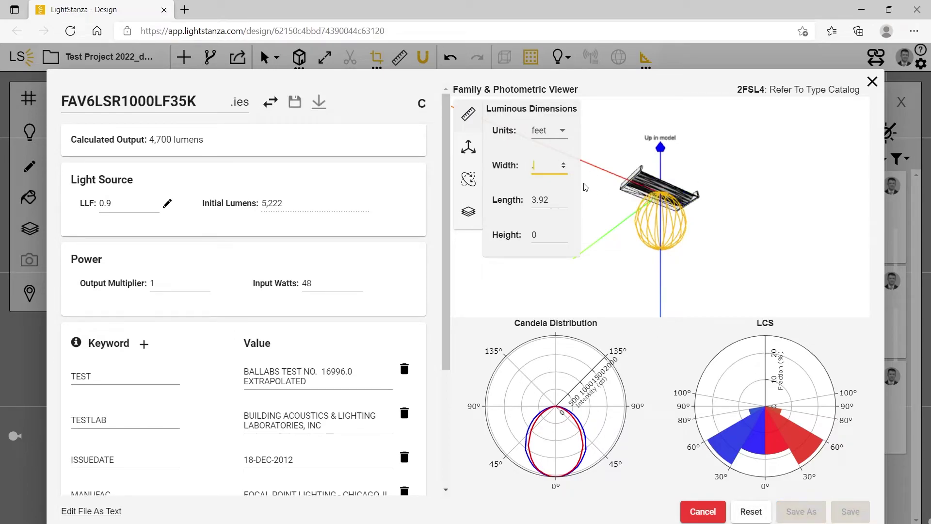
text(4)
Step: Try a luminous length of 8 ft for the IES file
click(553, 203)
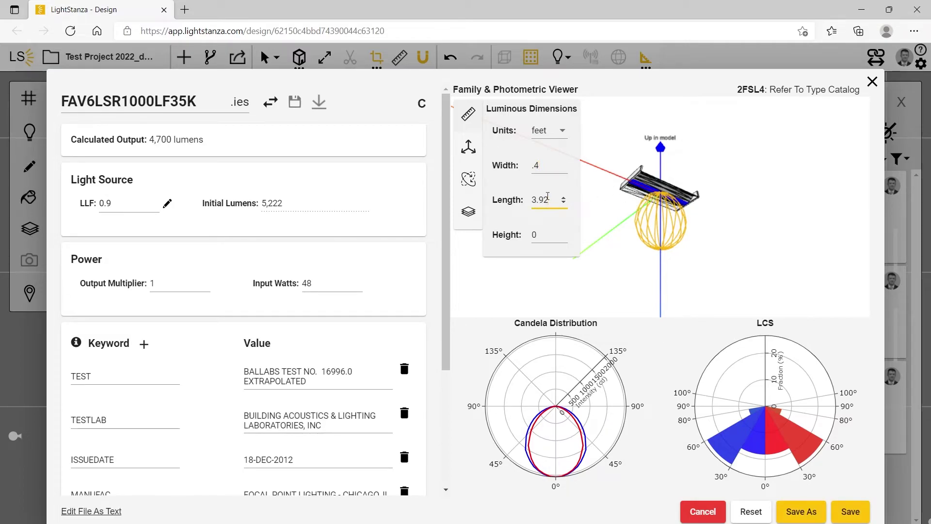
double_click(543, 201)
text(8)
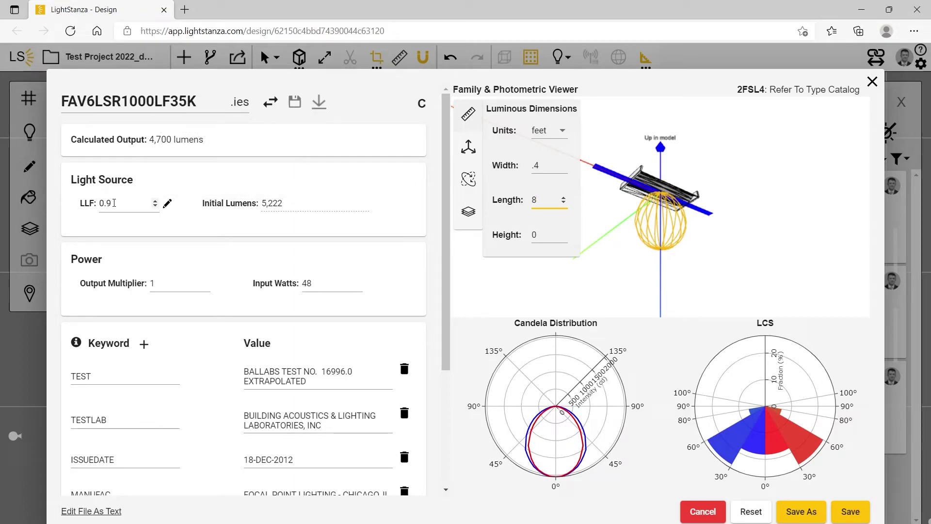
Step: Check the light loss factor breakdown, cancel it unchanged, and set the output multiplier to 2
click(167, 203)
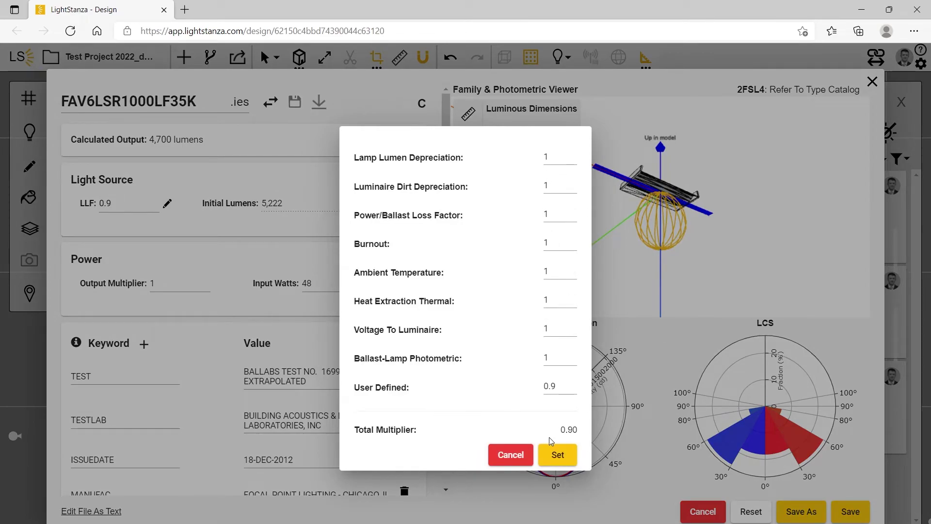
click(514, 455)
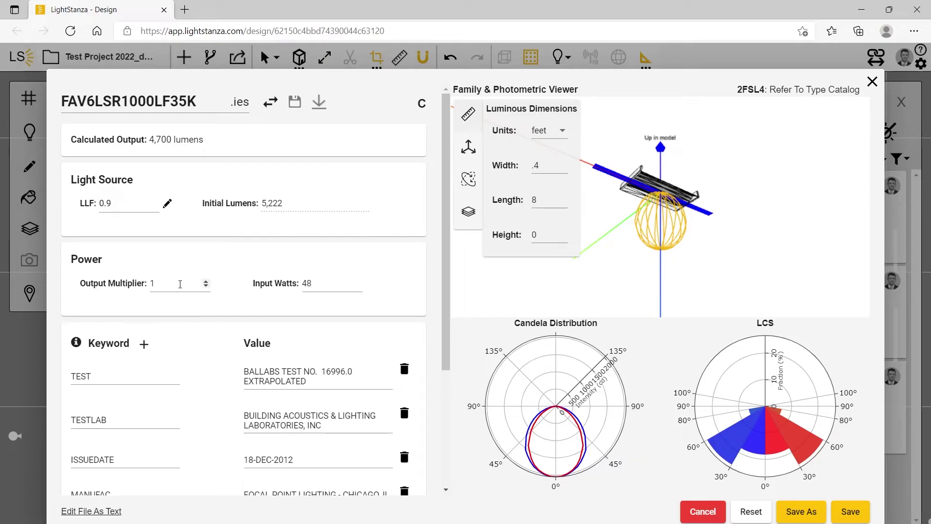
double_click(165, 284)
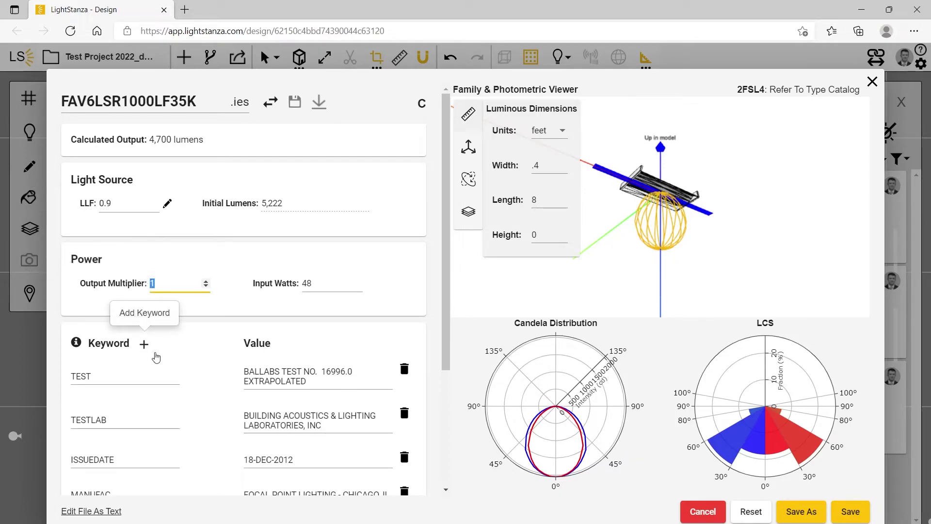
text(2)
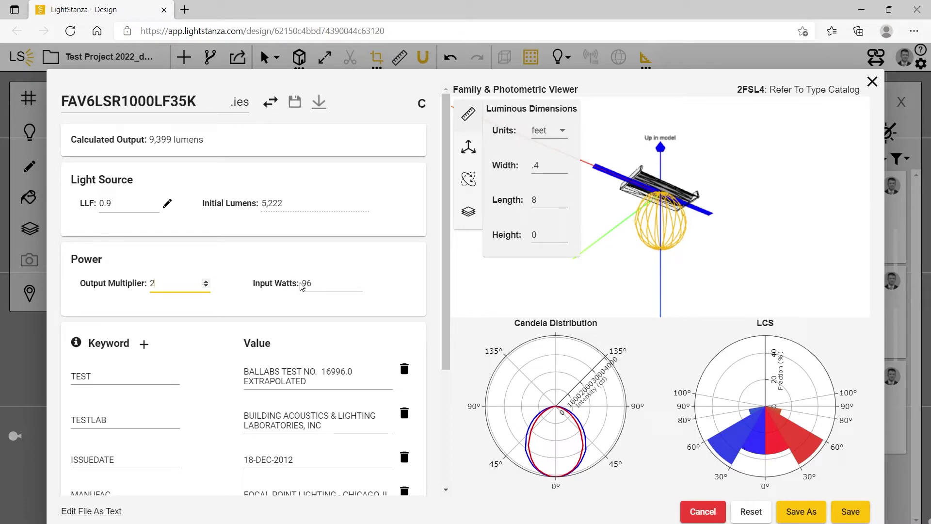
Step: Set the luminous length of the IES file to 4 ft
mouse_move(168, 143)
double_click(530, 202)
text(.4)
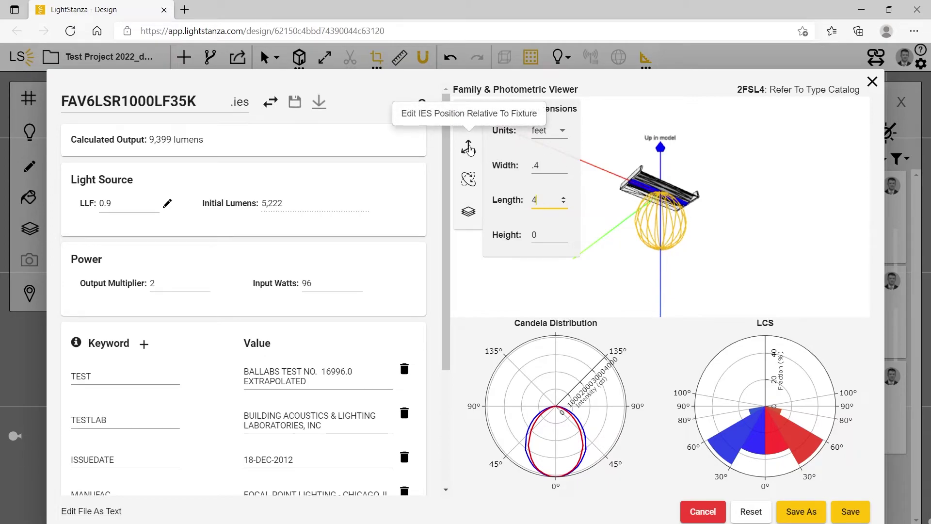
Step: Try offsetting the IES position relative to the fixture to Y -0.05 and Z 0.11
click(468, 149)
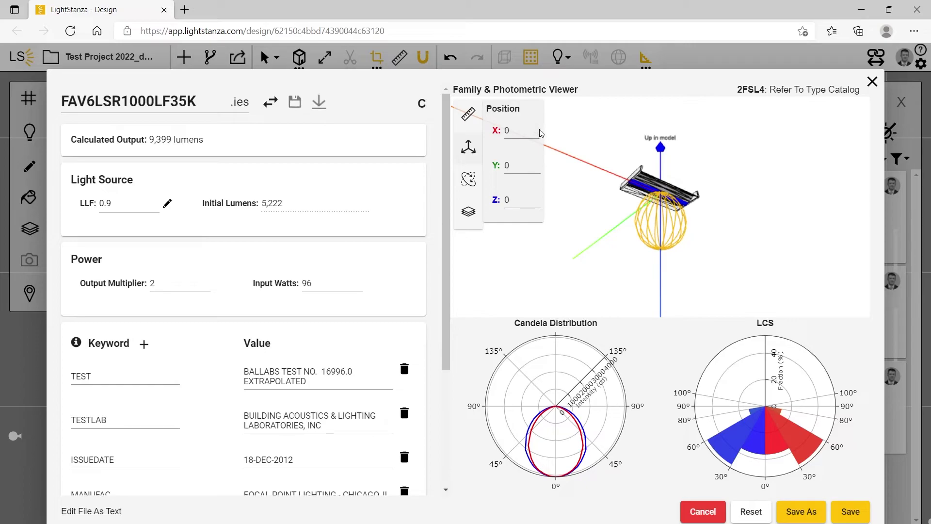
click(537, 203)
click(536, 202)
click(537, 203)
scroll(537, 203, up, 20)
scroll(537, 203, up, 12)
scroll(538, 204, down, 13)
scroll(538, 204, down, 17)
click(537, 166)
scroll(536, 167, up, 16)
scroll(537, 167, down, 20)
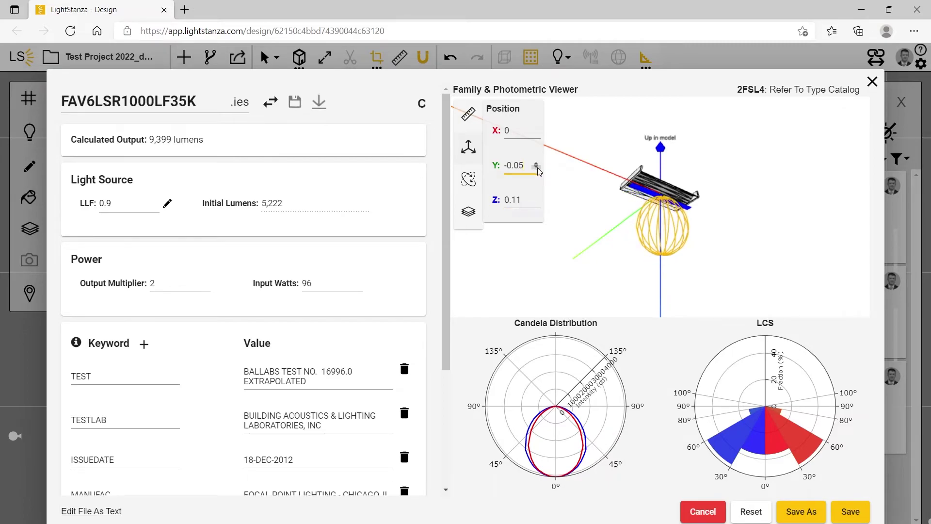
Step: Reset the Y and Z offsets of the IES position to 0
drag(527, 165, 495, 168)
text(0)
double_click(514, 199)
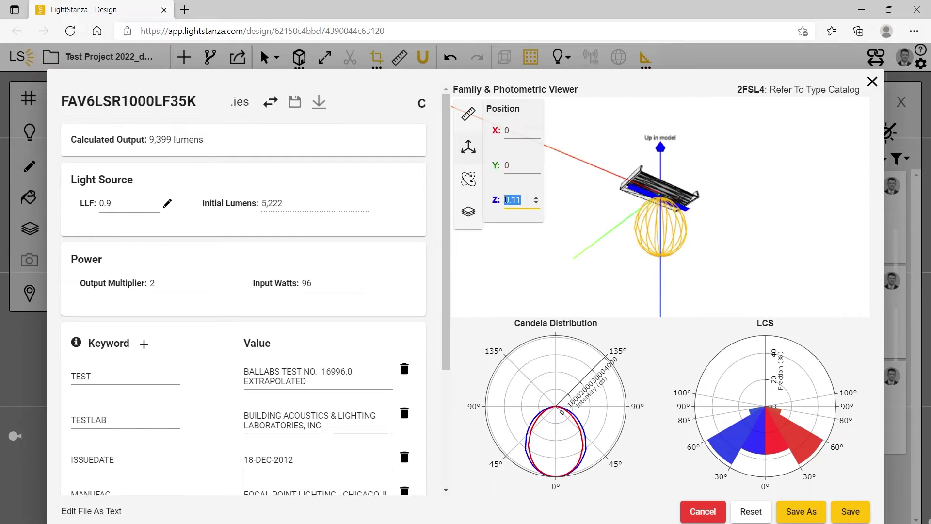
text(0)
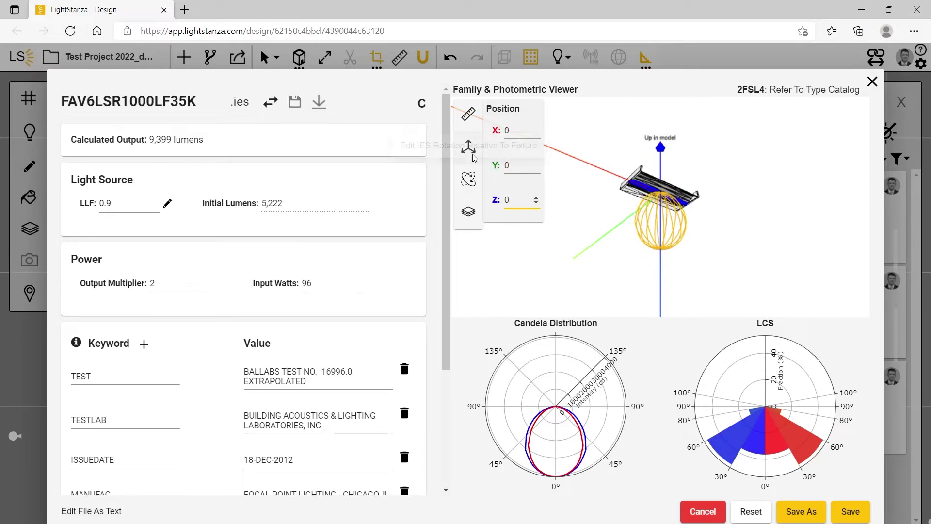
Step: View the IES rotation relative to the fixture and save the edits, overwriting the existing IES file and updating the type
click(468, 181)
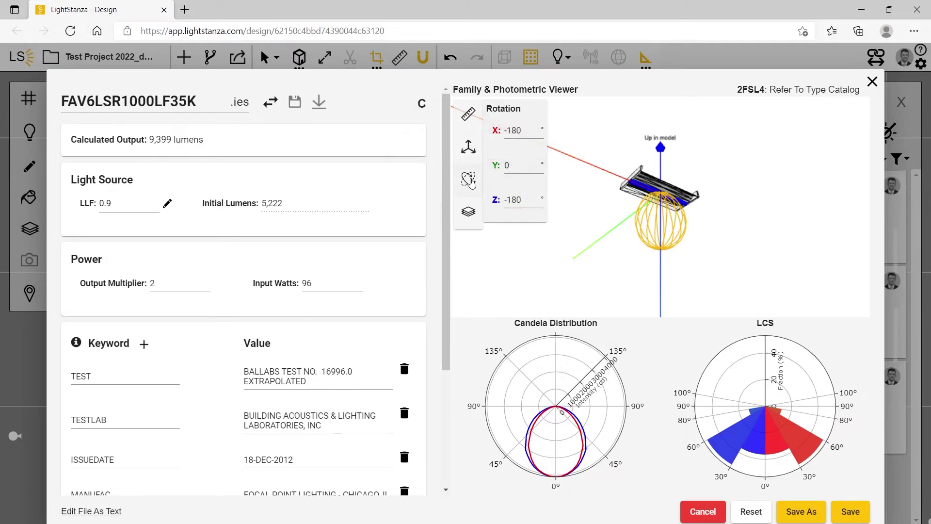
drag(537, 135, 538, 132)
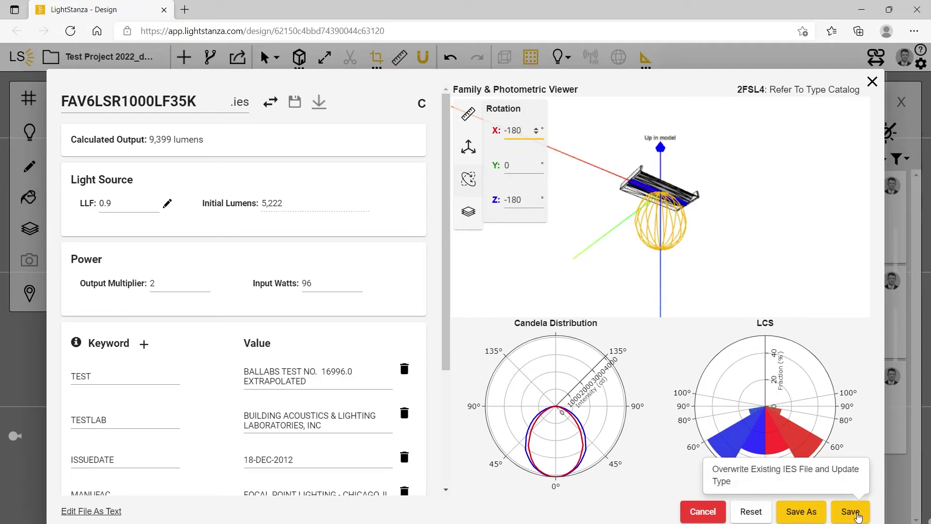
click(857, 513)
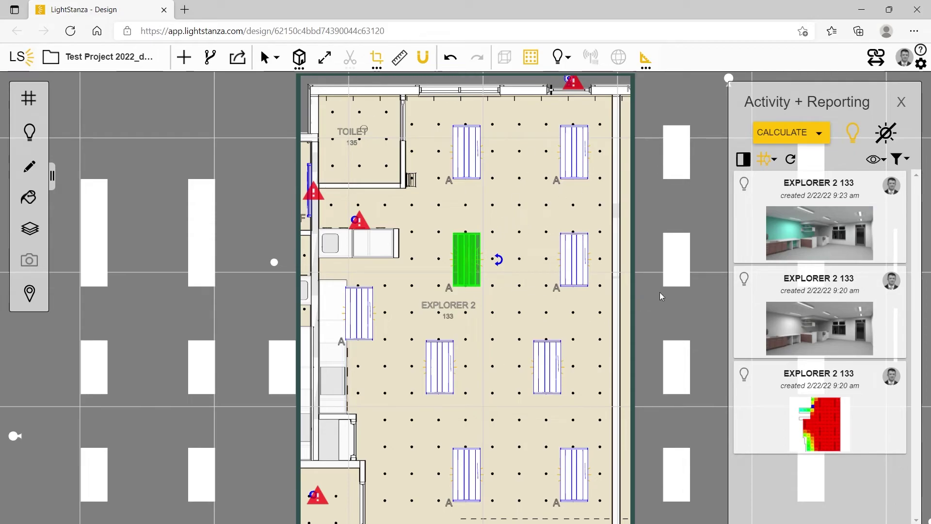
Step: Open the luminaire schedule from the lighting families and review its rows and the editable 2FSL4 description
click(30, 136)
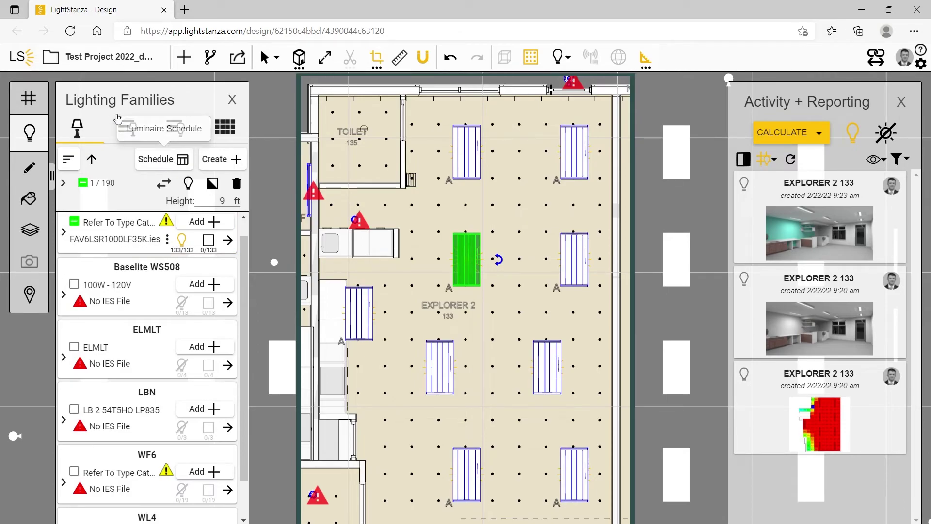
click(165, 163)
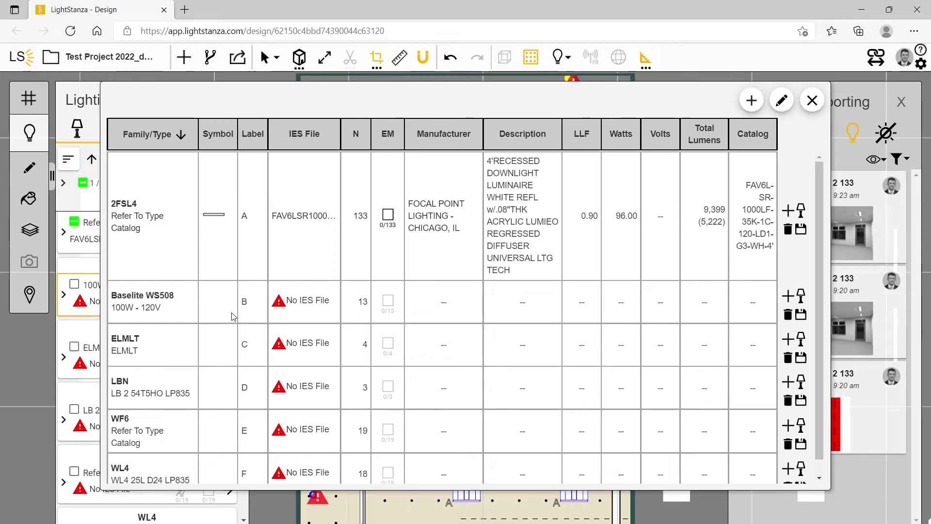
scroll(291, 315, down, 1)
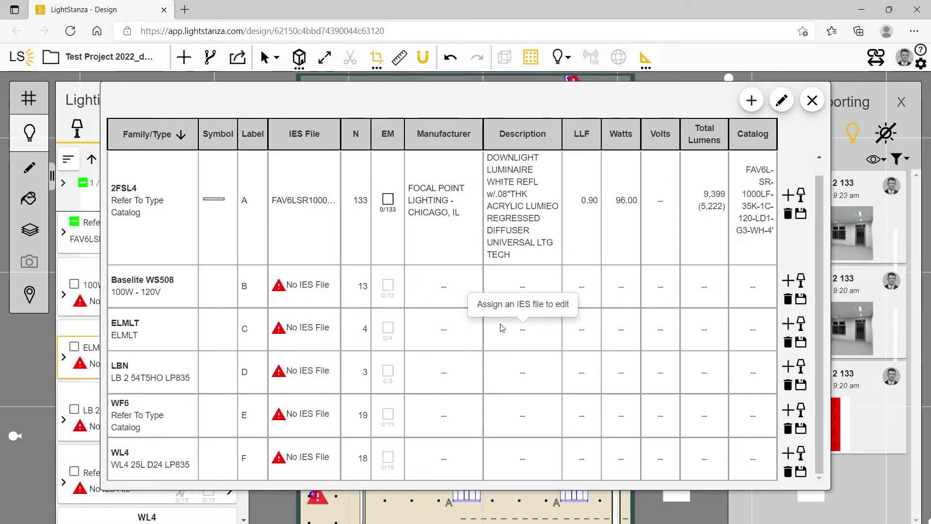
scroll(503, 329, up, 1)
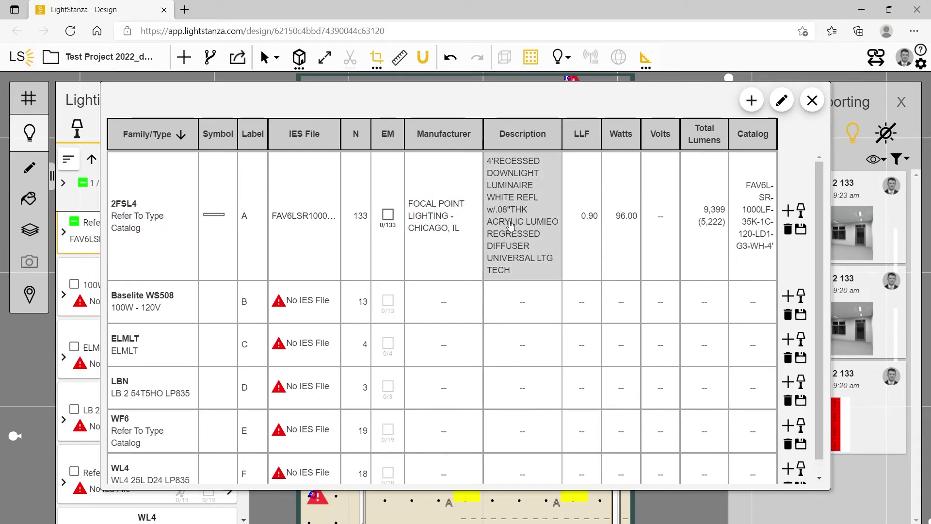
click(516, 265)
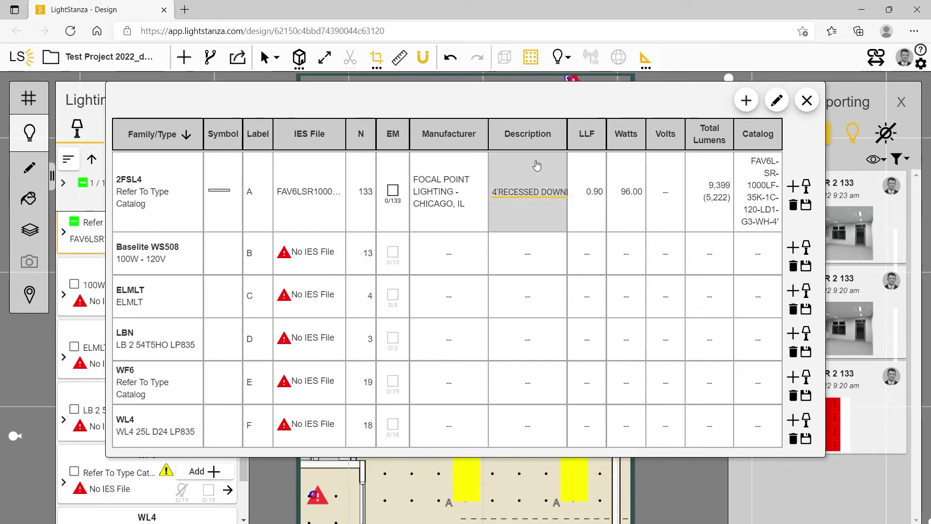
Step: Change the label of the 2FSL4 family to A1 and close the luminaire schedule
click(261, 193)
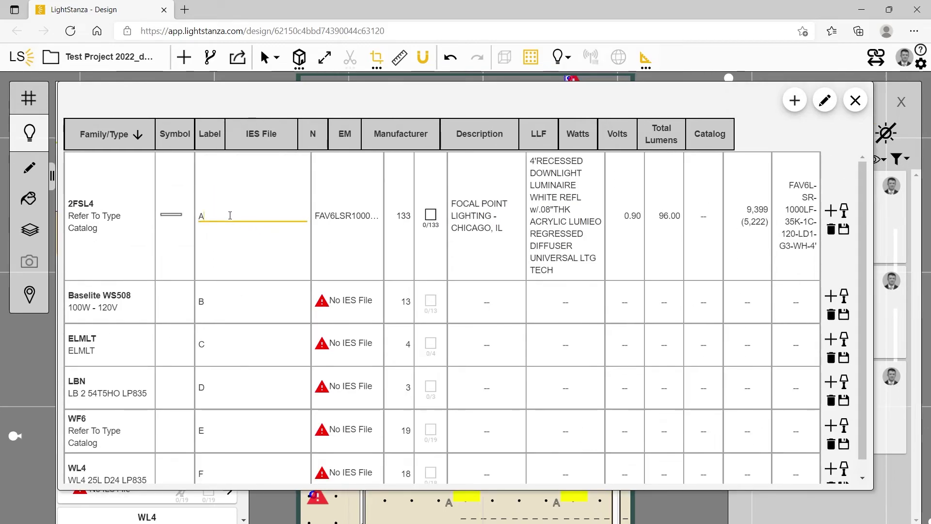
text(1)
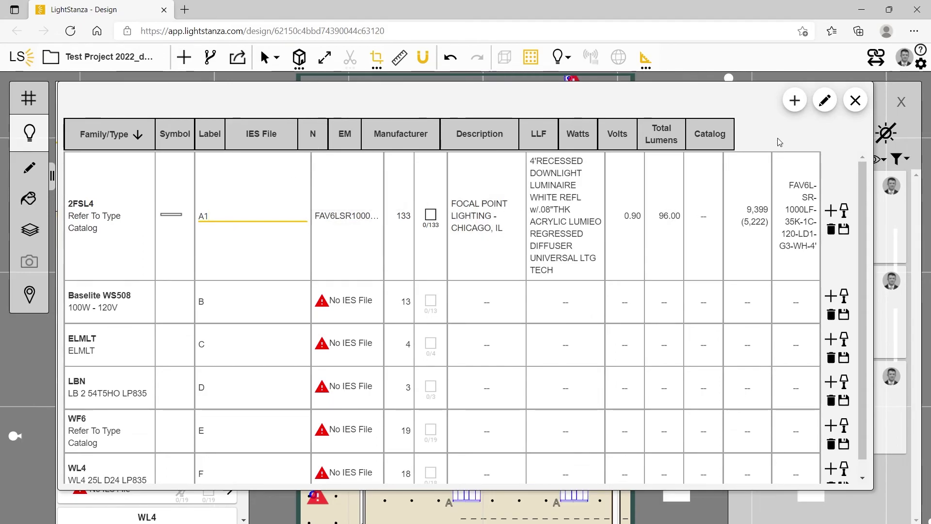
click(854, 100)
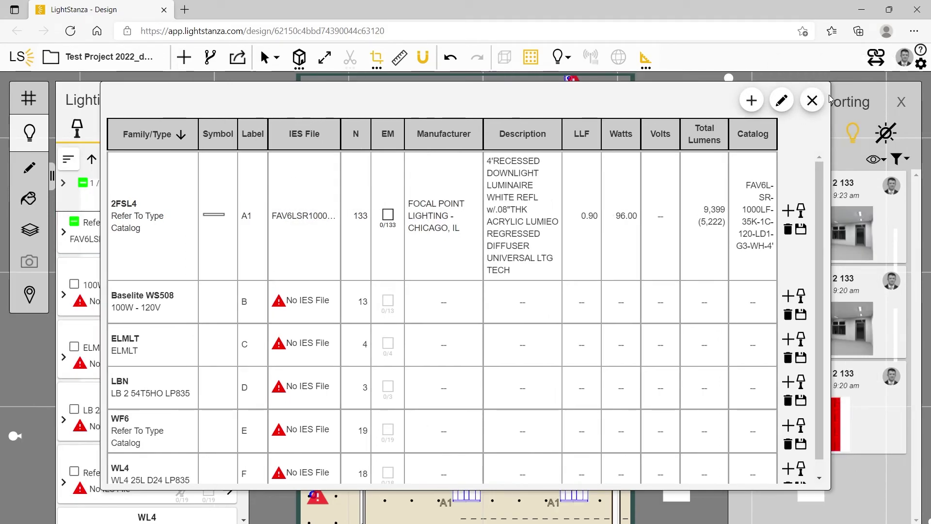
click(813, 100)
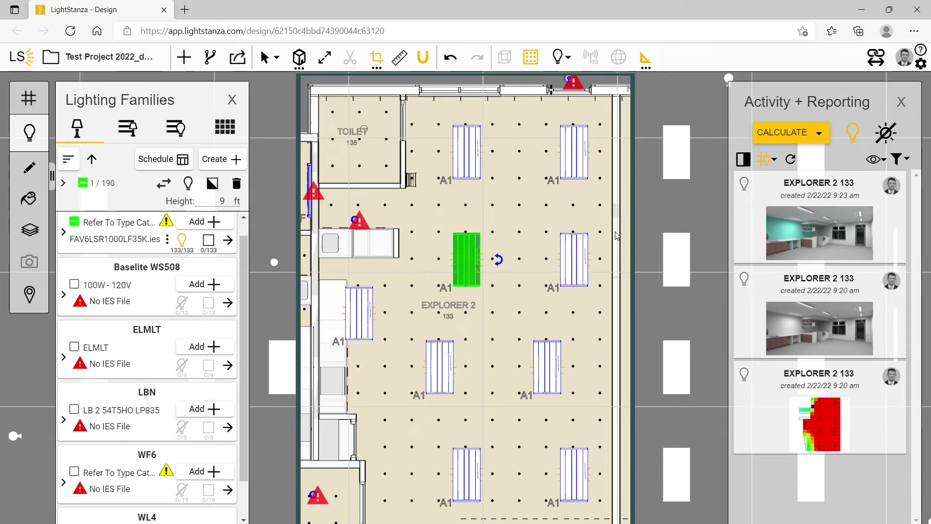
Step: Open the report of the EXPLORER 2 133 grid calculation and dismiss Revit's notice about the added LightStanza schedules
mouse_move(833, 422)
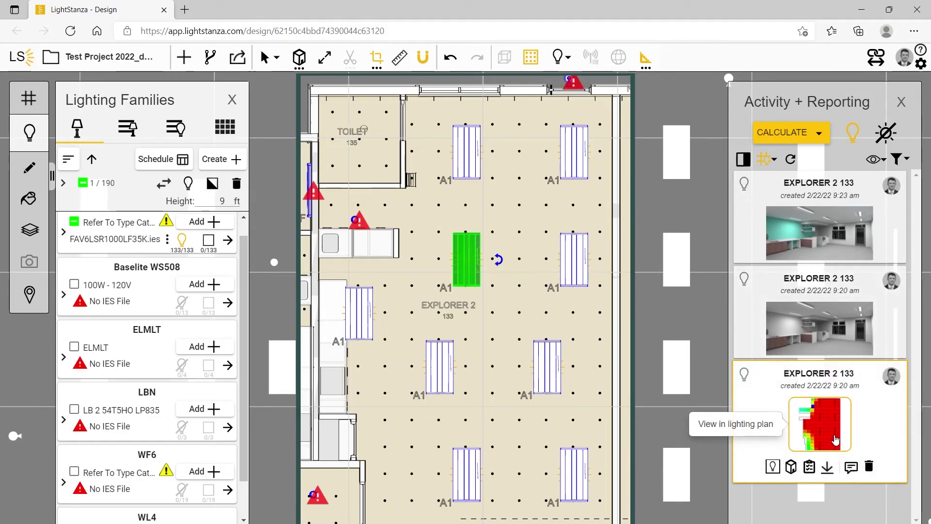
click(809, 467)
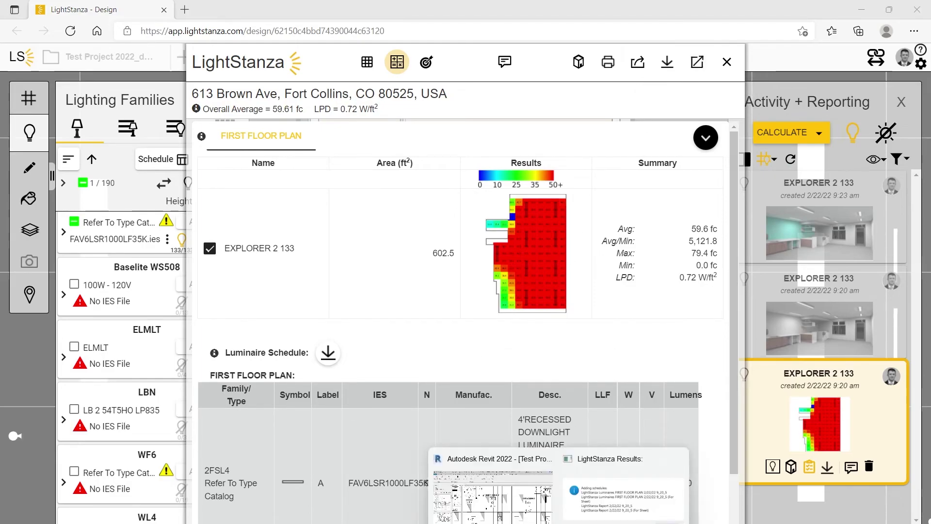
click(604, 509)
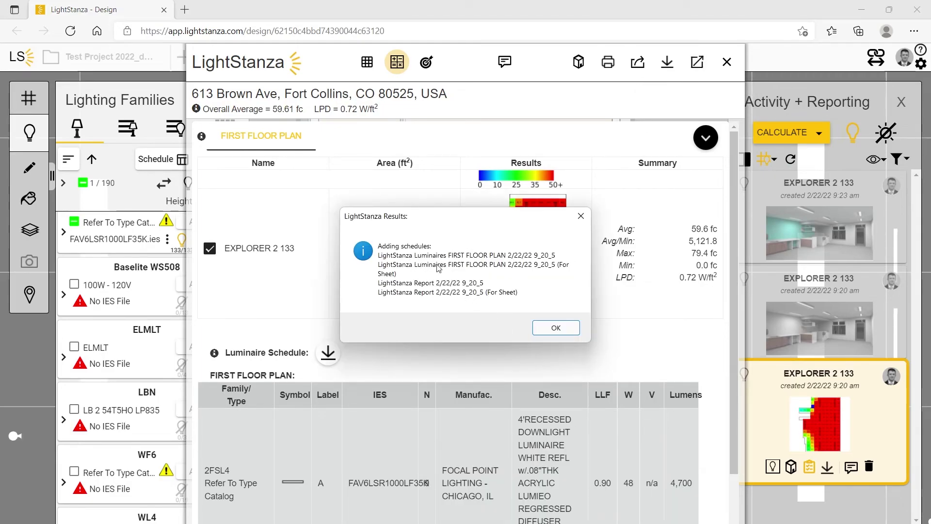
click(557, 331)
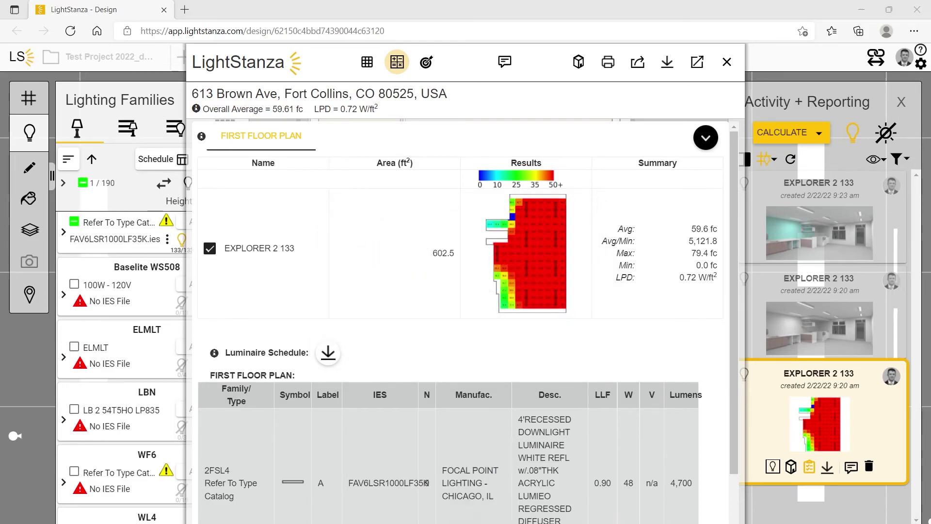
Step: Switch to Revit and search the Project Browser for "schedules"
click(605, 514)
click(103, 360)
right_click(99, 361)
click(132, 370)
text(schedules)
key(Return)
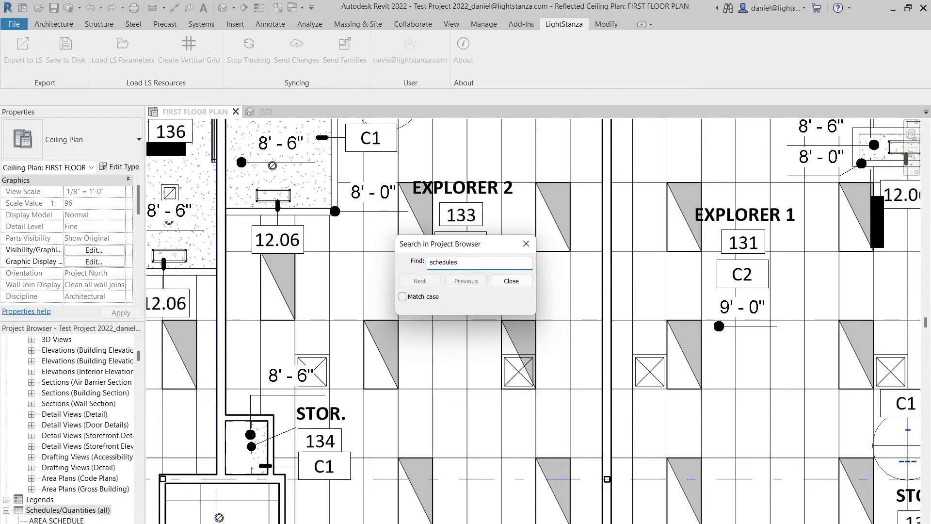
click(511, 281)
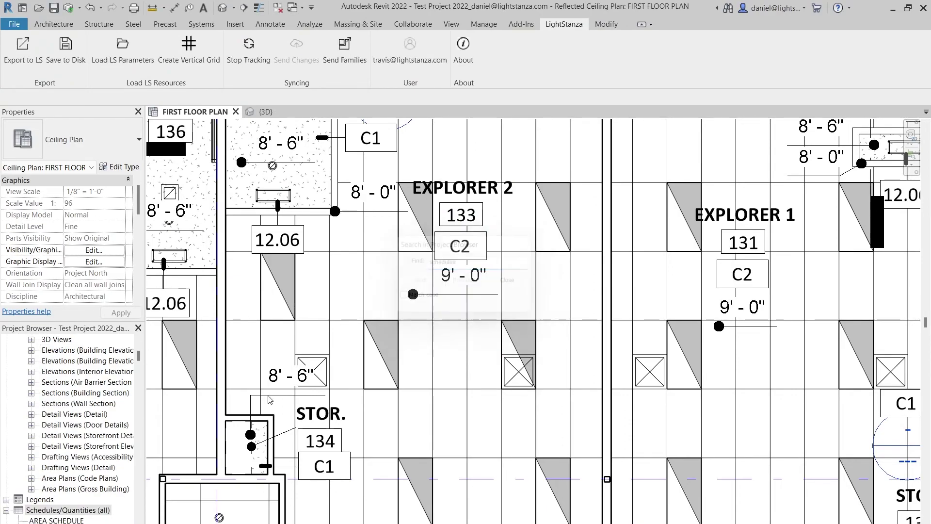
Step: View both LightStanza Luminaires FIRST FLOOR PLAN schedules, including the For Sheet version, and the LightStanza Report 2/22/22 9_20_5 schedule
scroll(68, 437, down, 4)
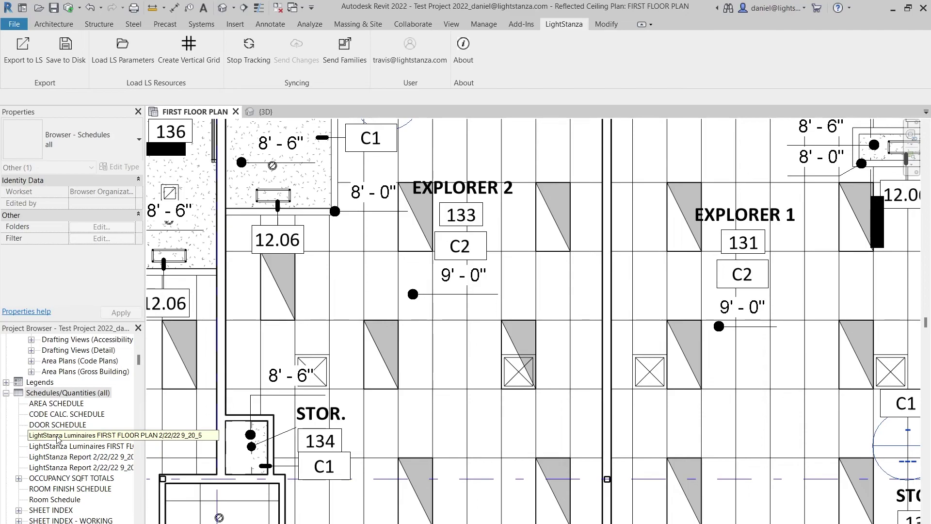
double_click(57, 436)
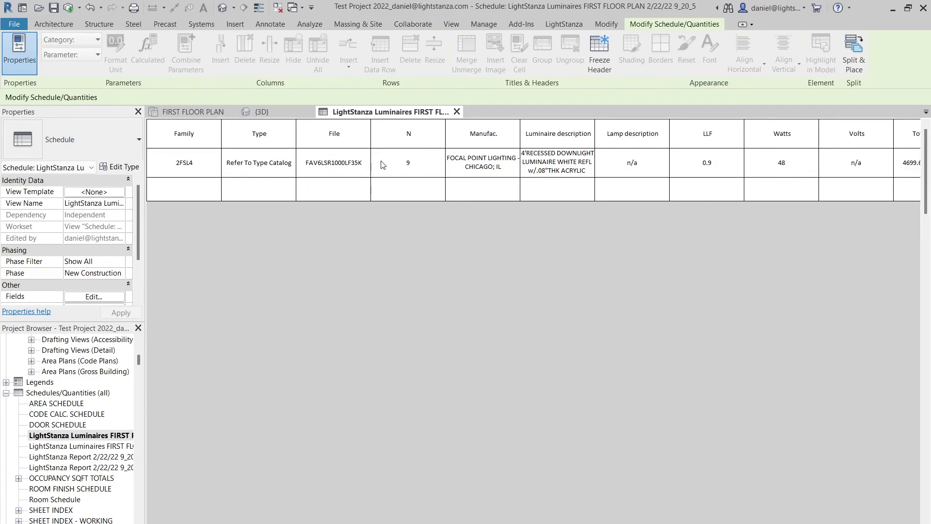
click(87, 446)
double_click(87, 446)
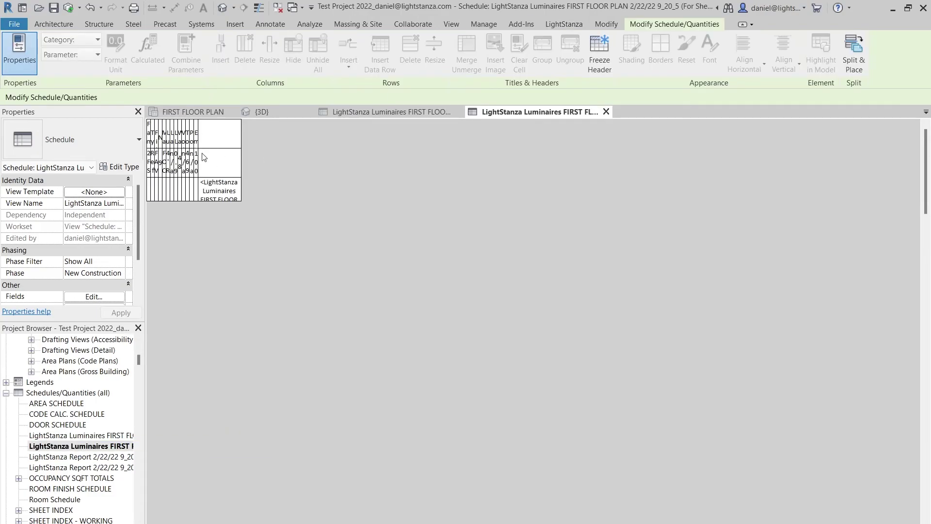
double_click(73, 456)
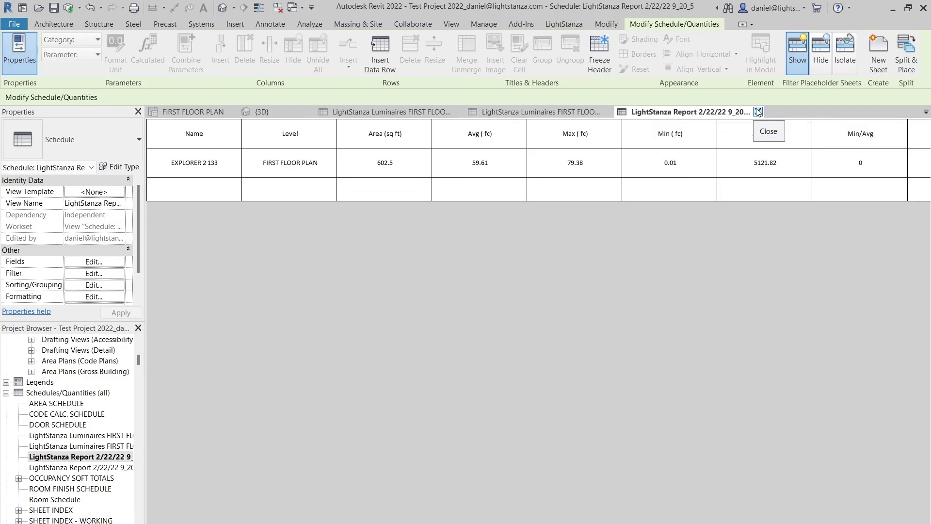
Step: Switch back to LightStanza, close the EXPLORER 2 133 calculation report and clear the luminaire selection on the floor plan
click(892, 8)
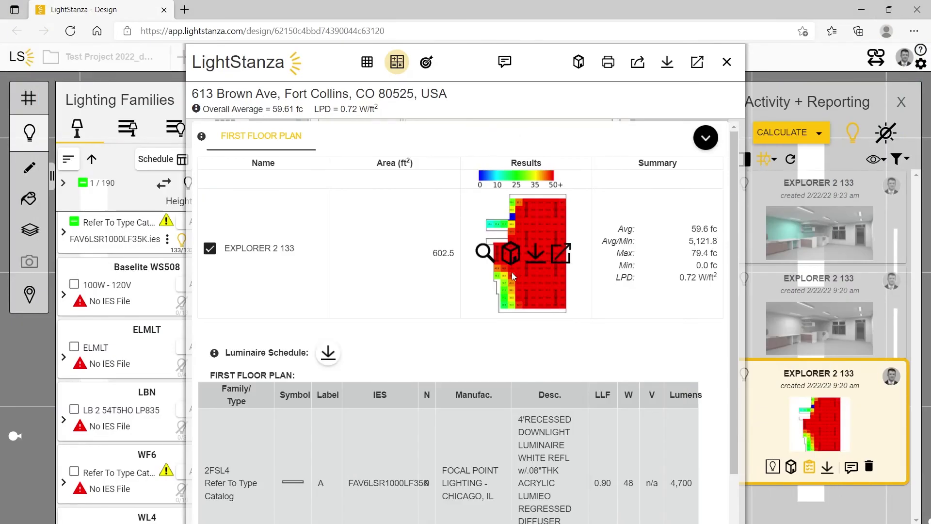
click(726, 61)
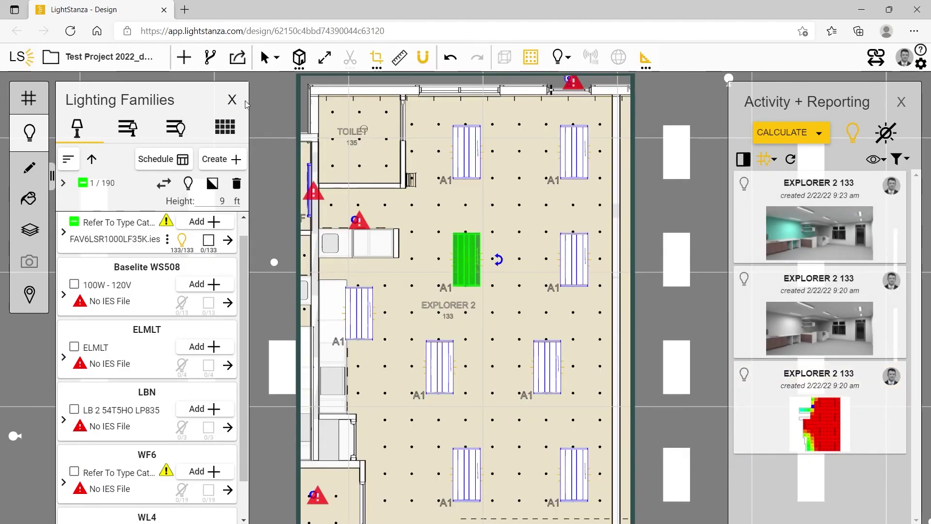
click(520, 207)
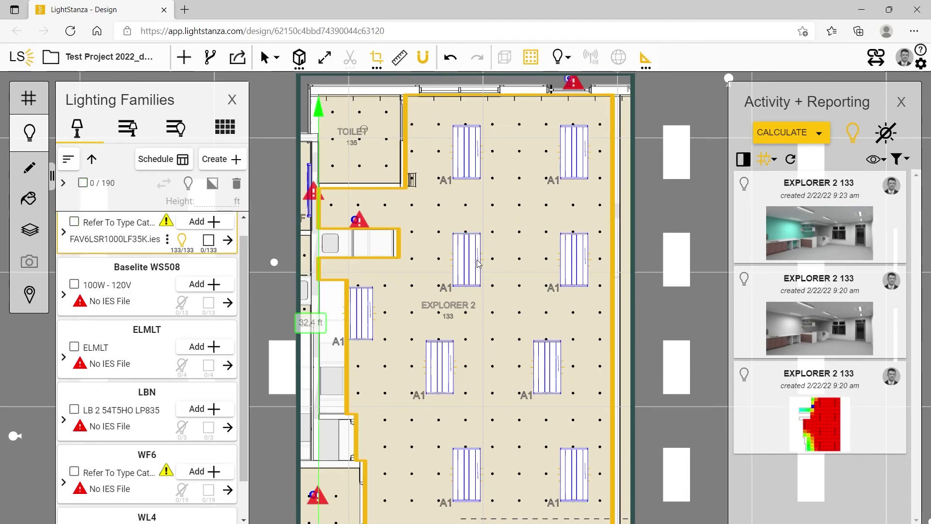
Step: Aim the second luminaire of EXPLORER 2 133's right-hand column at the adjacent right wall, at a height of 4 ft
click(570, 260)
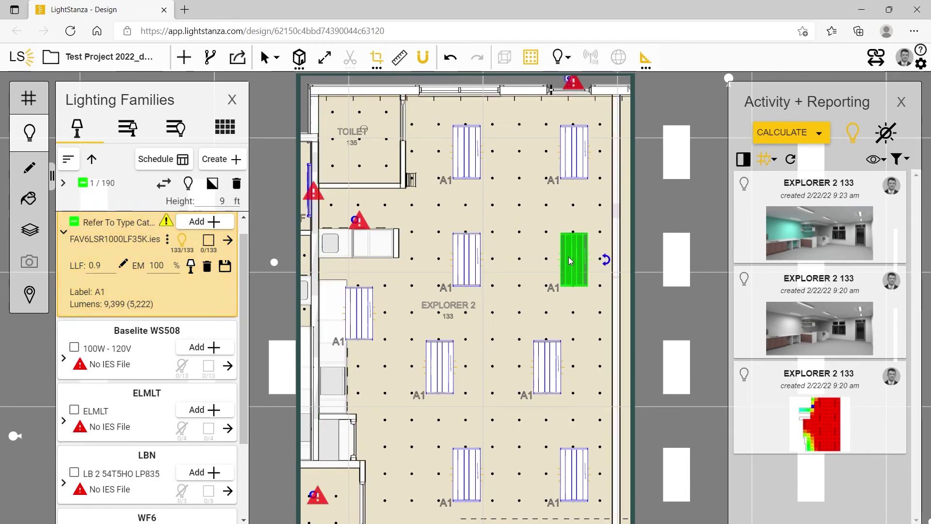
right_click(569, 255)
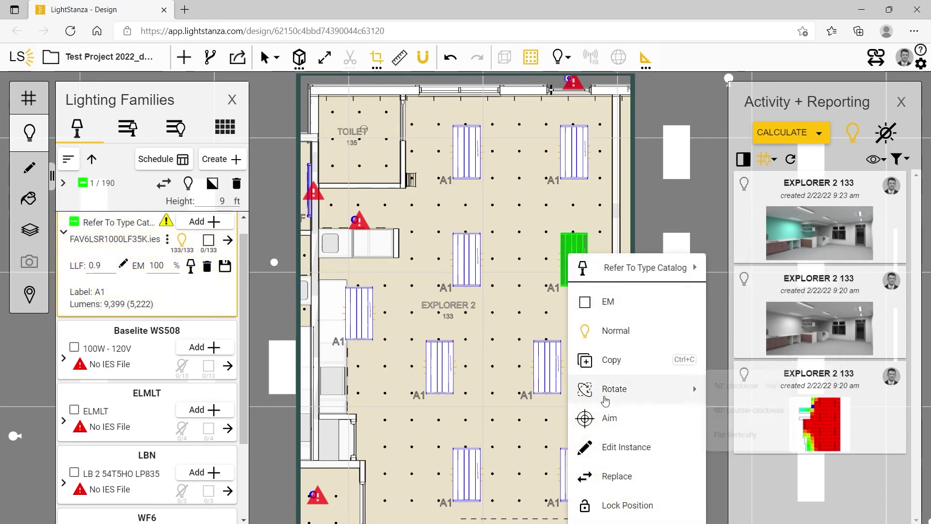
click(589, 418)
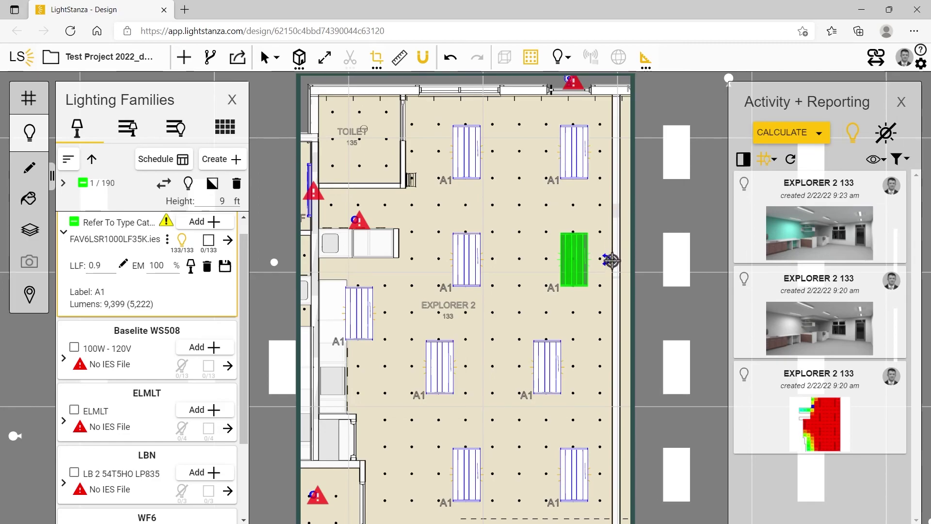
click(611, 260)
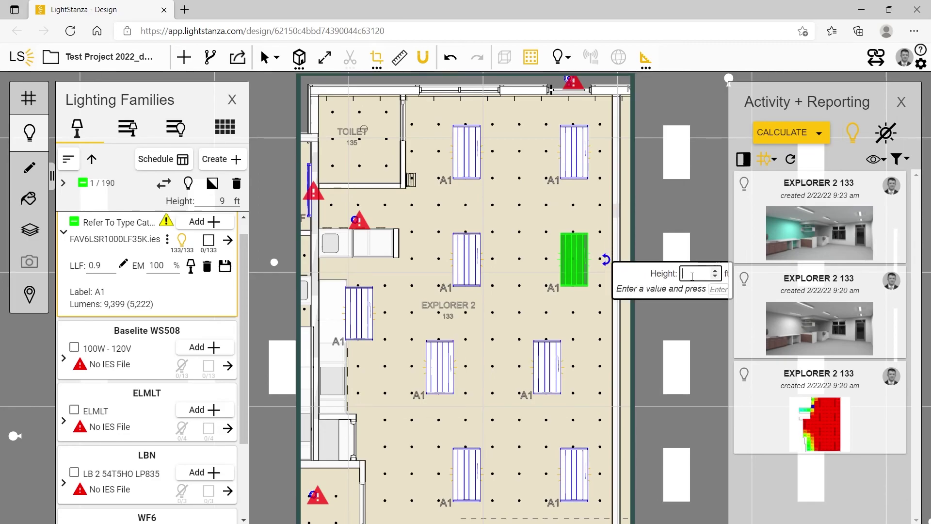
text(4)
key(Return)
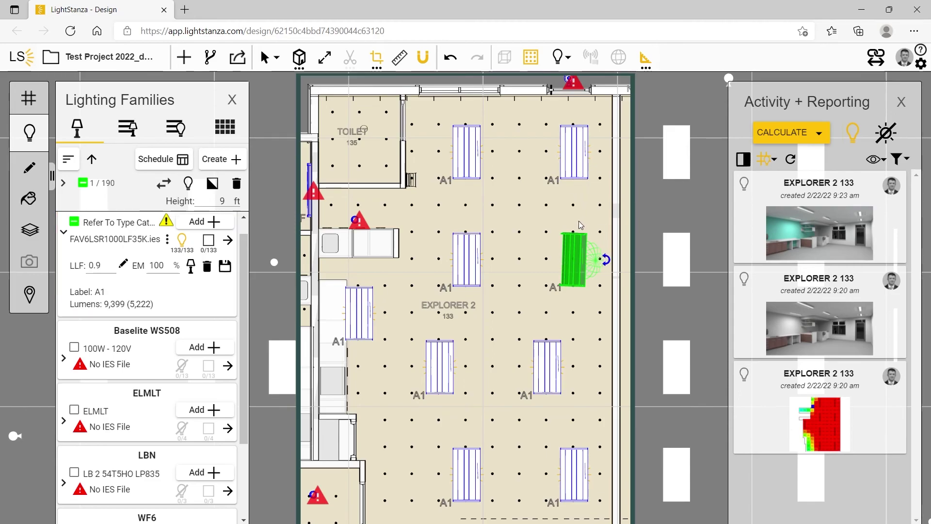
click(575, 176)
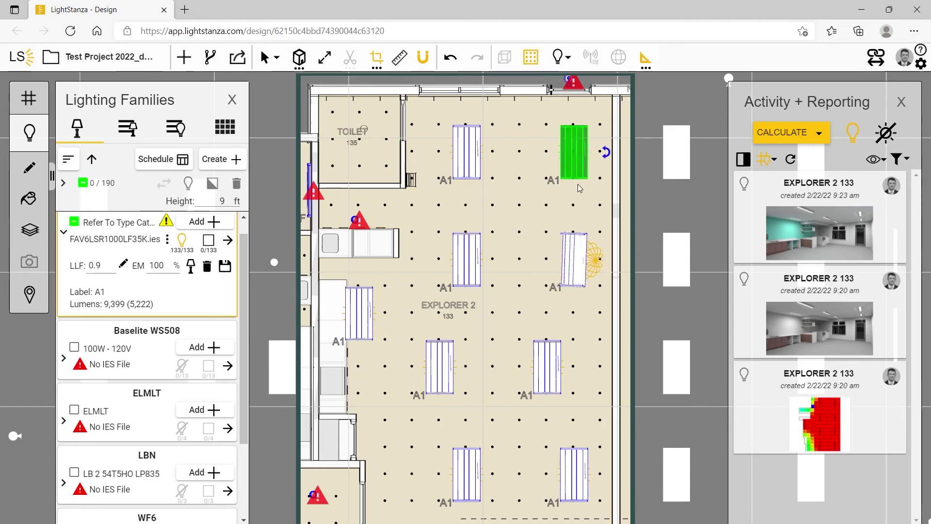
click(573, 261)
shift+click(466, 259)
shift+click(468, 155)
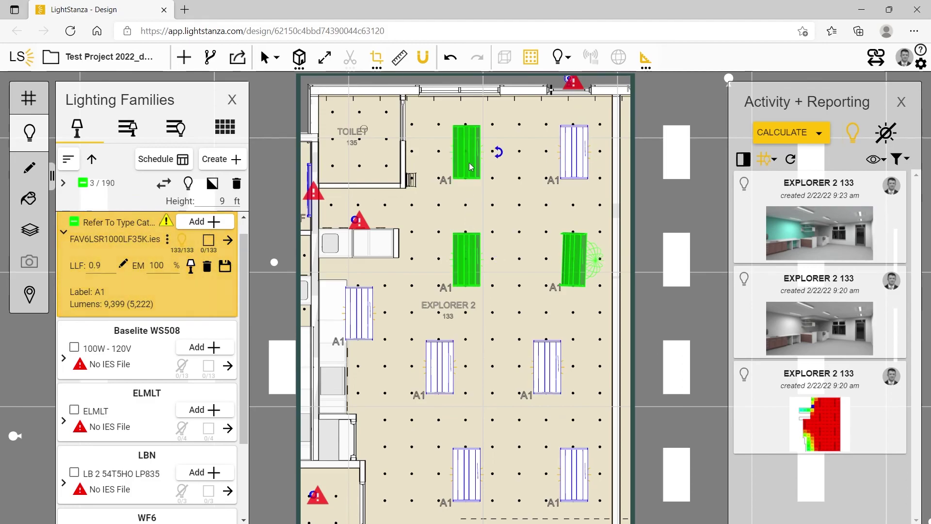
right_click(472, 158)
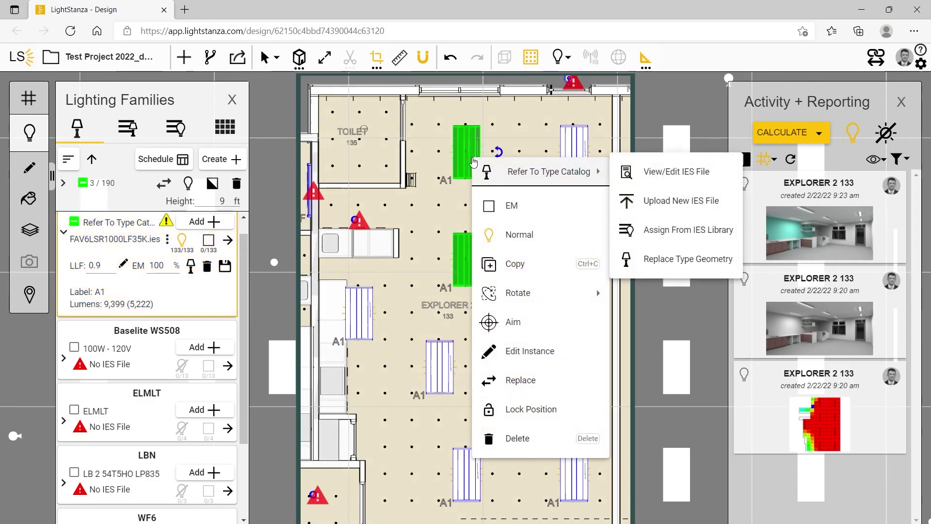
Step: Aim the four upper luminaires of EXPLORER 2 133 together at one point on the right wall between the two rows, at 4 ft height
click(573, 140)
shift+click(574, 259)
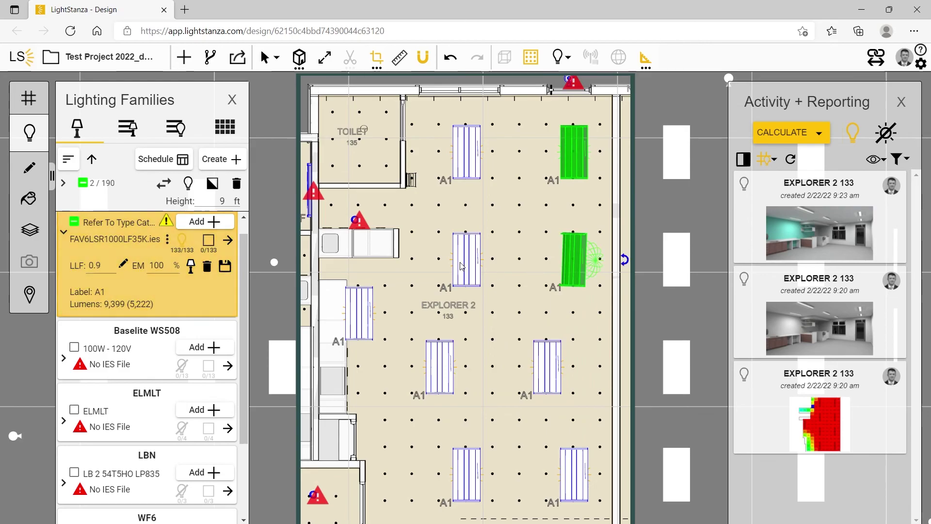
shift+click(467, 259)
shift+click(463, 176)
right_click(469, 157)
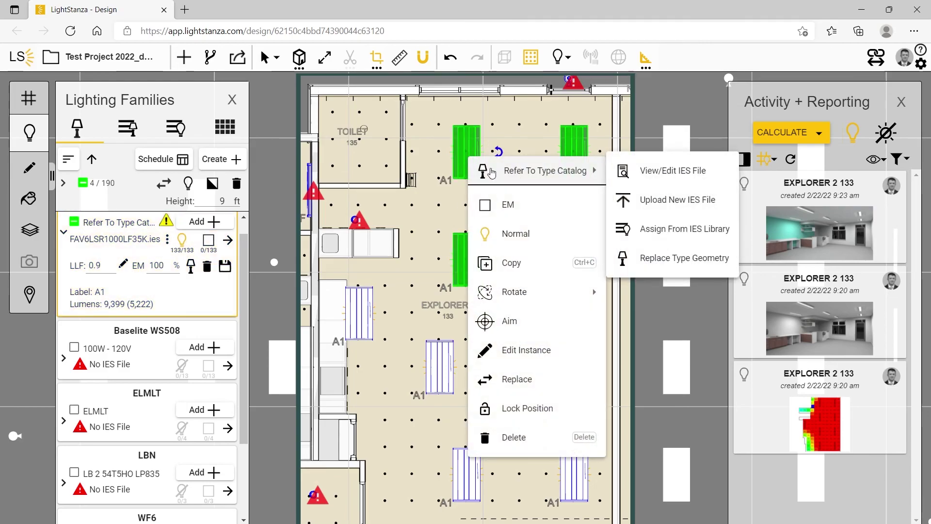
click(521, 320)
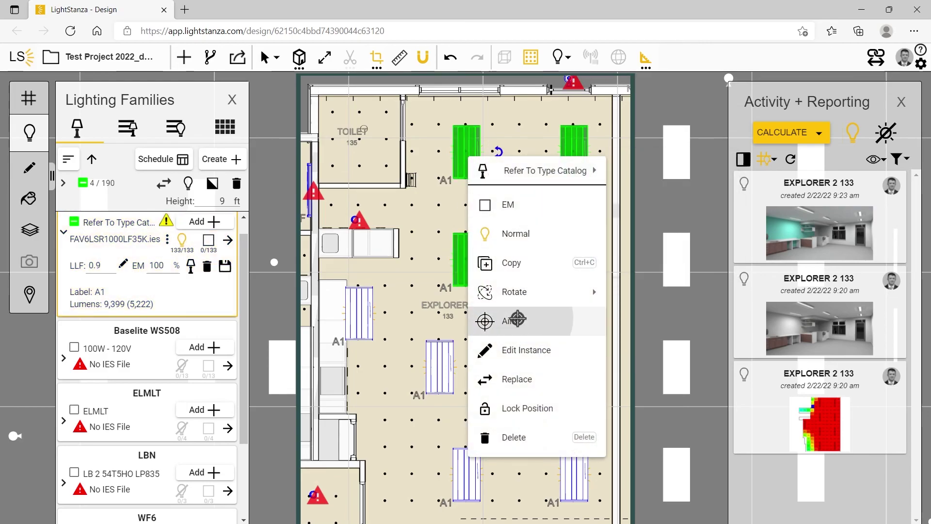
click(612, 203)
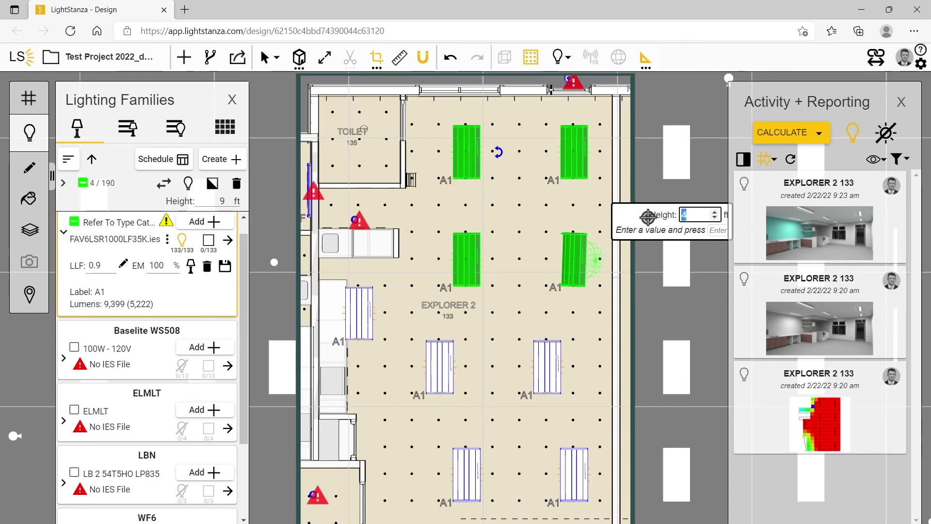
key(Return)
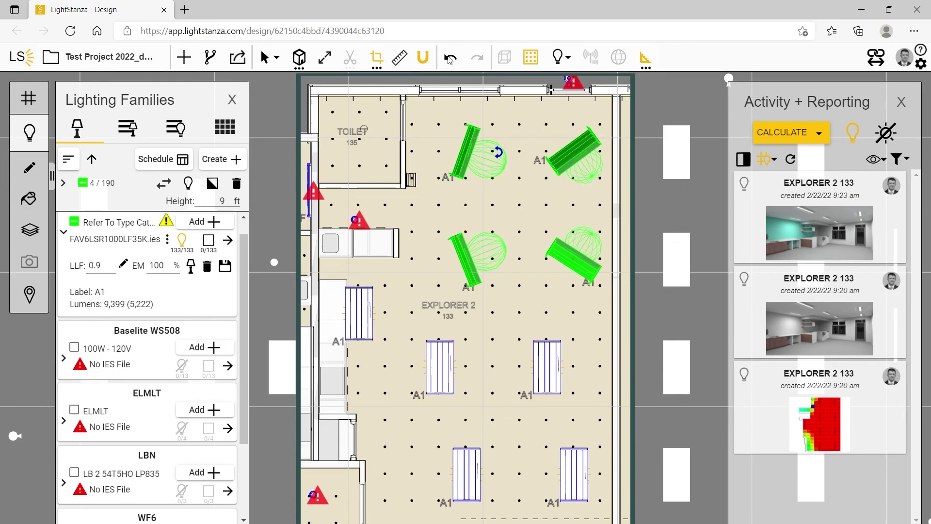
click(503, 220)
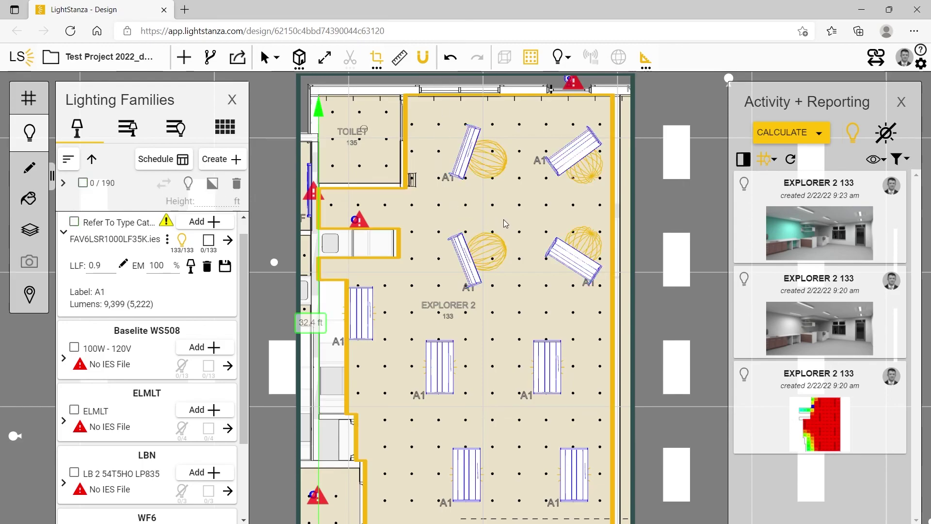